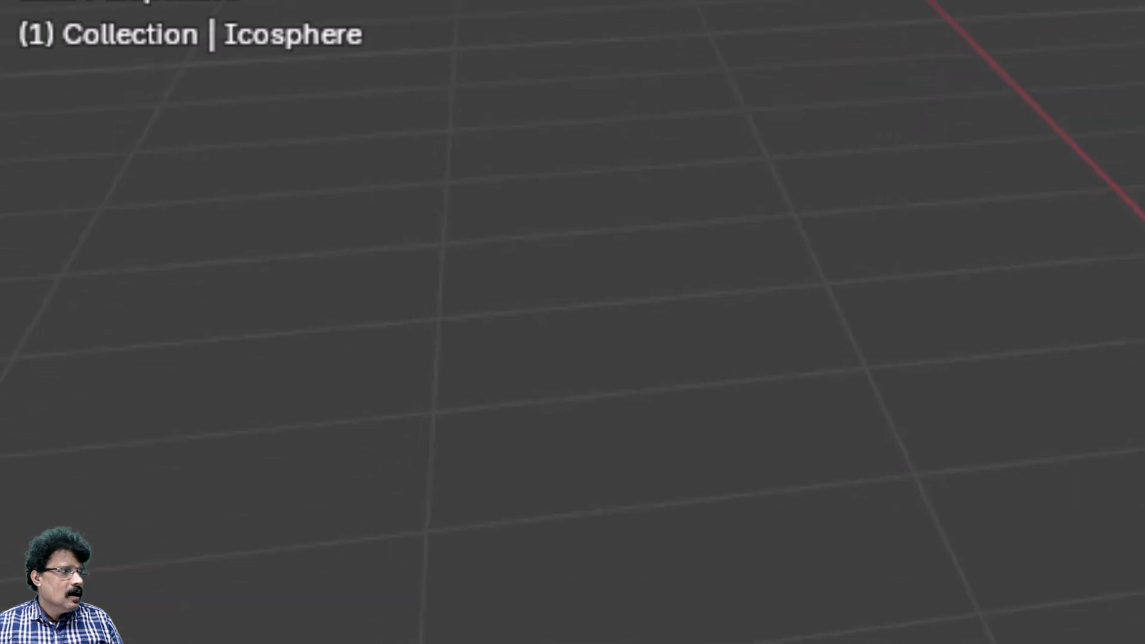
Draw a small cube with the Add Cube tool on the icosphere's surface at about X 0.76, Y 0.16, Z 0.67 m
left_click(84, 332)
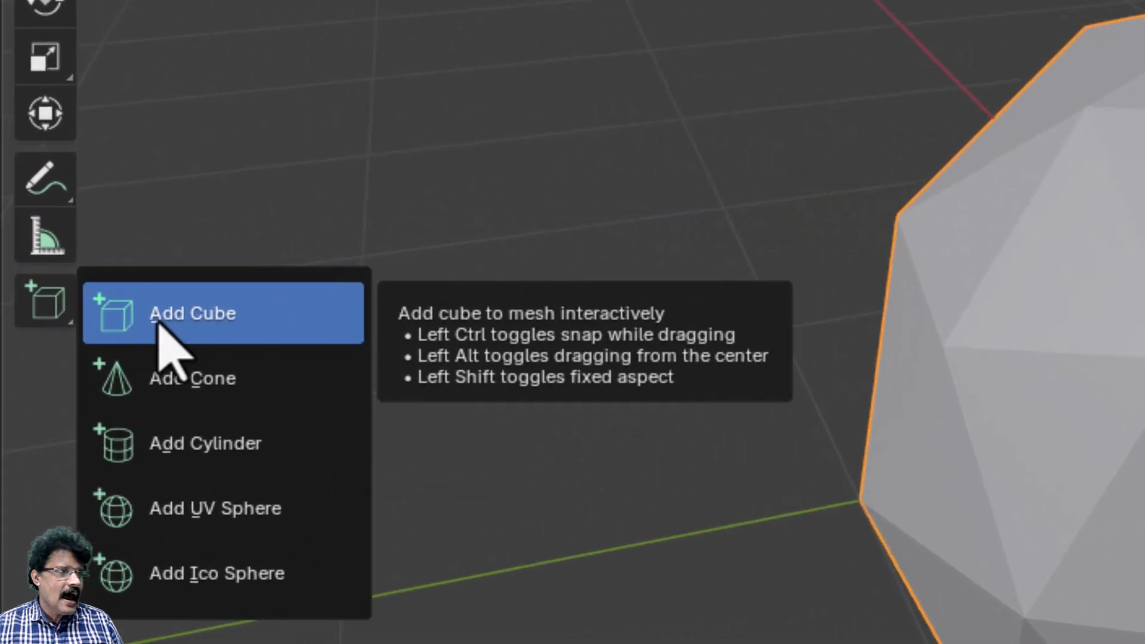
left_click(58, 257)
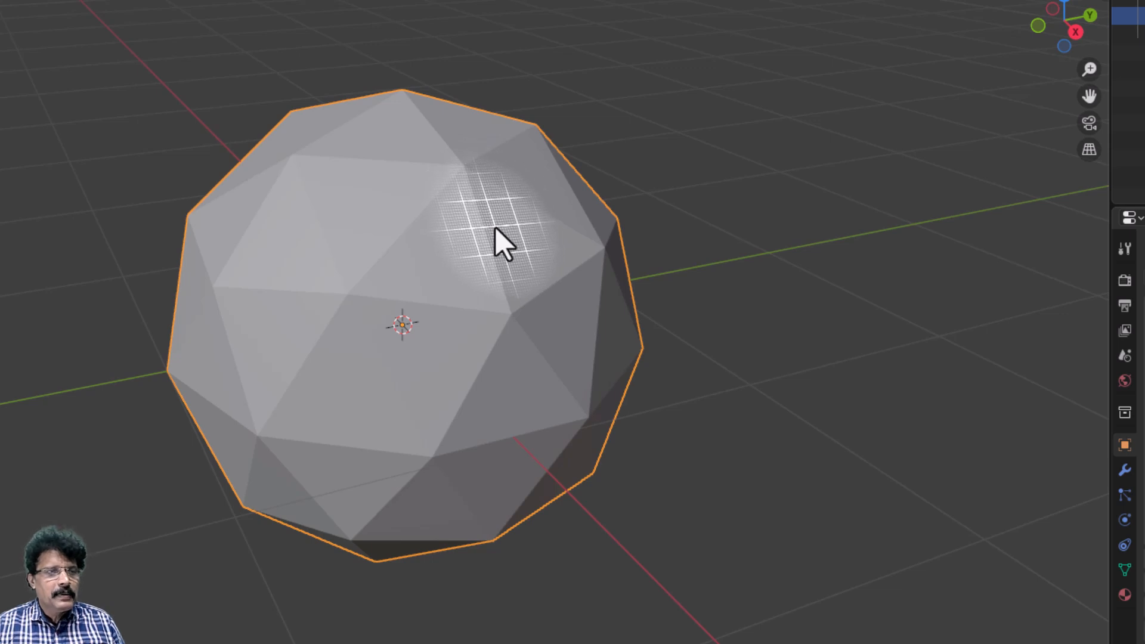
mouse_move(493, 224)
left_mouse_down()
mouse_move(553, 249)
mouse_move(552, 260)
left_mouse_up()
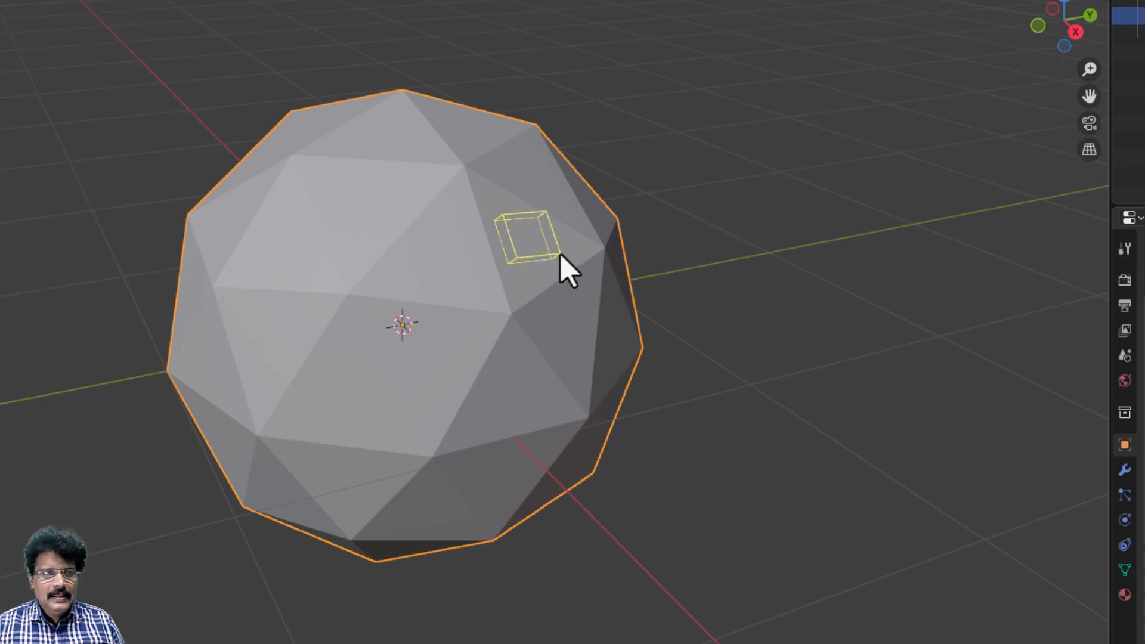
left_click(573, 234)
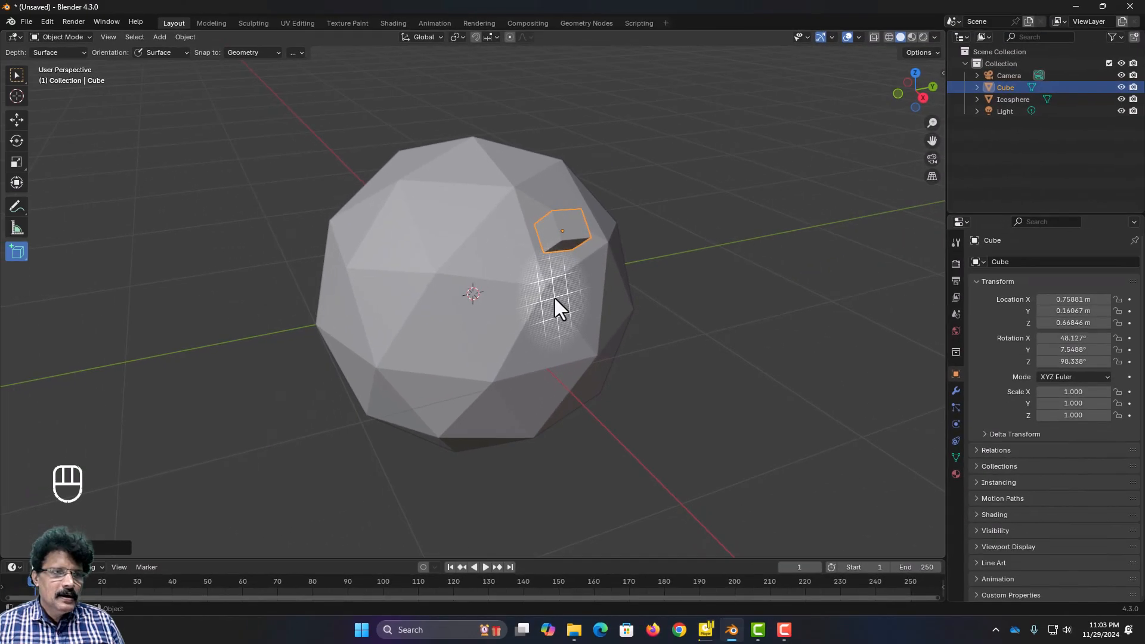
Draw a cone on the icosphere near the cube at about X 0.50, Y 0.44, Z 0.96 m and expand its creation settings
middle_click_drag(530, 343, 337, 316)
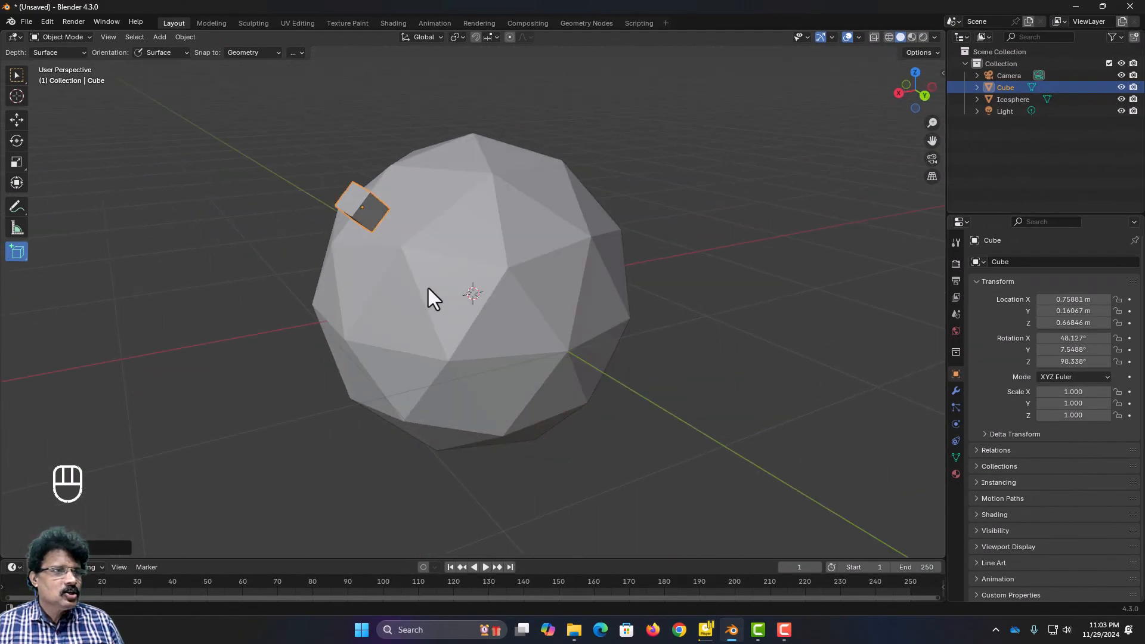
middle_click_drag(428, 288, 467, 305)
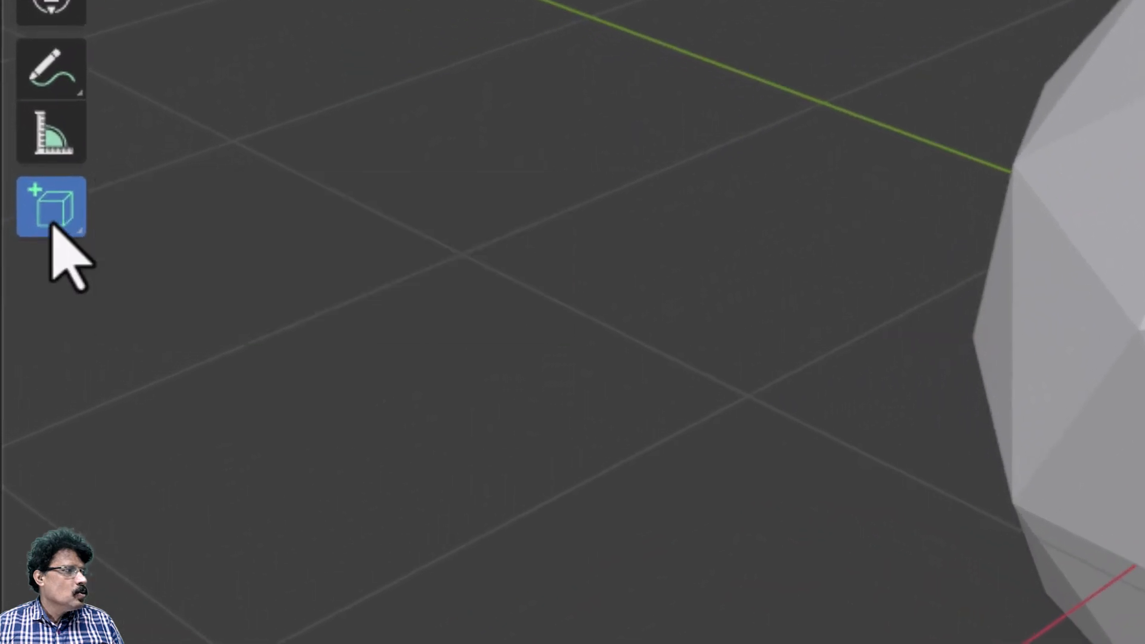
left_click(20, 254)
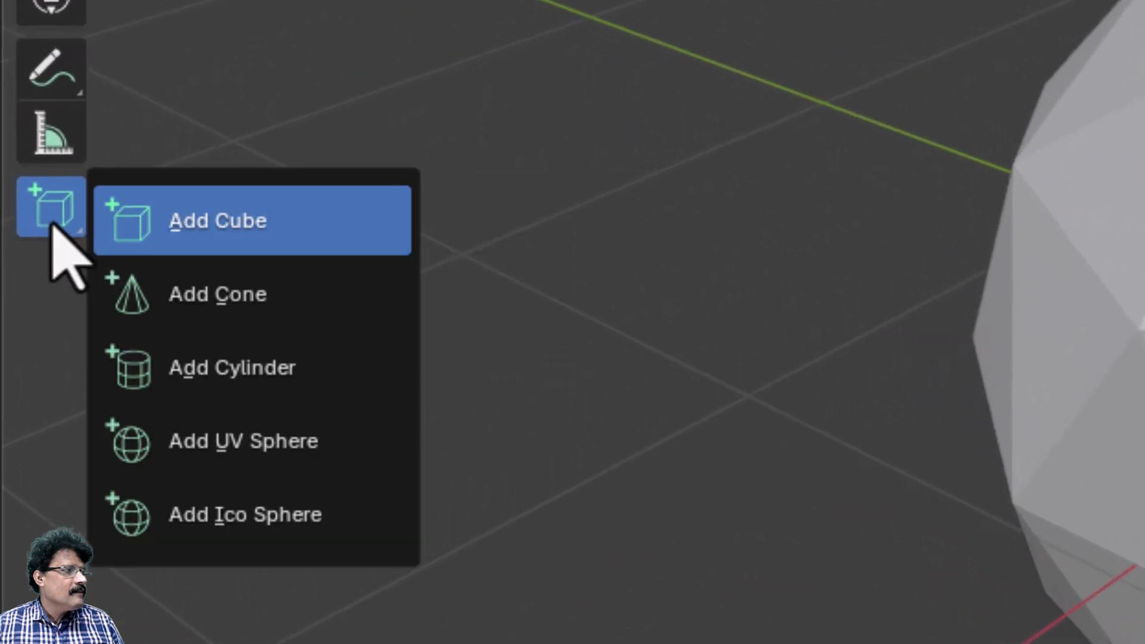
left_click(158, 280)
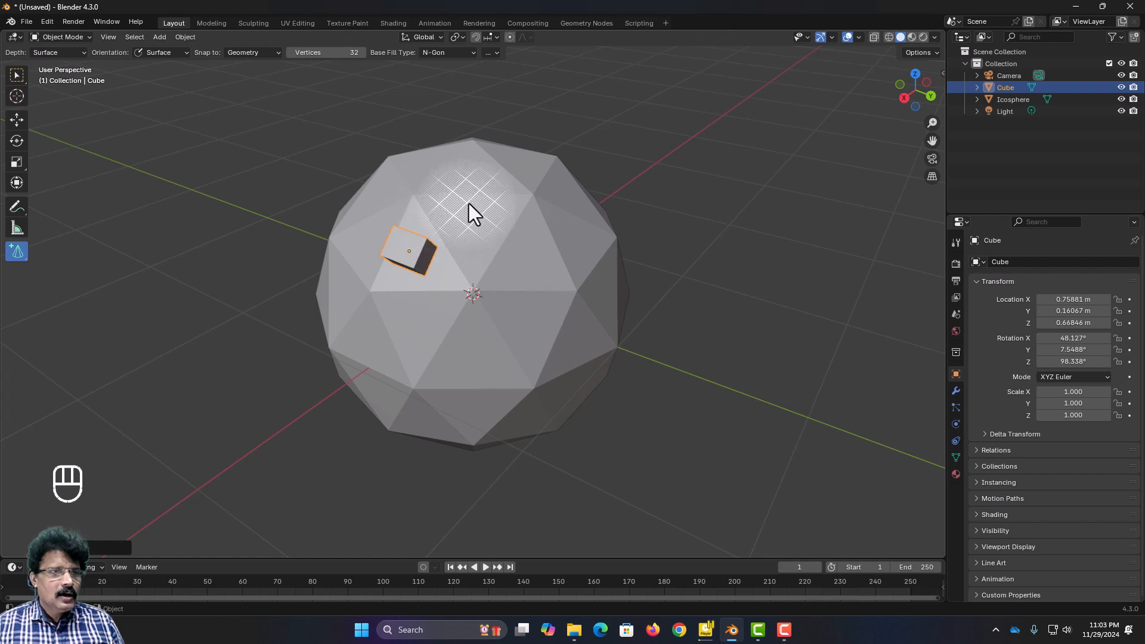
left_click_drag(447, 210, 525, 222)
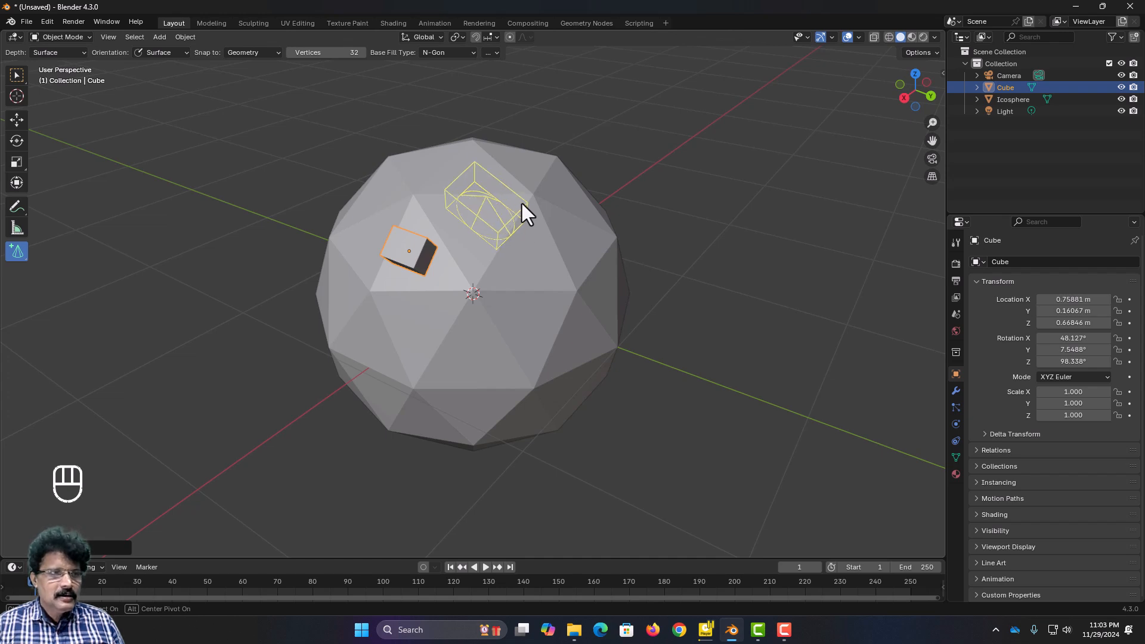
left_click(525, 170)
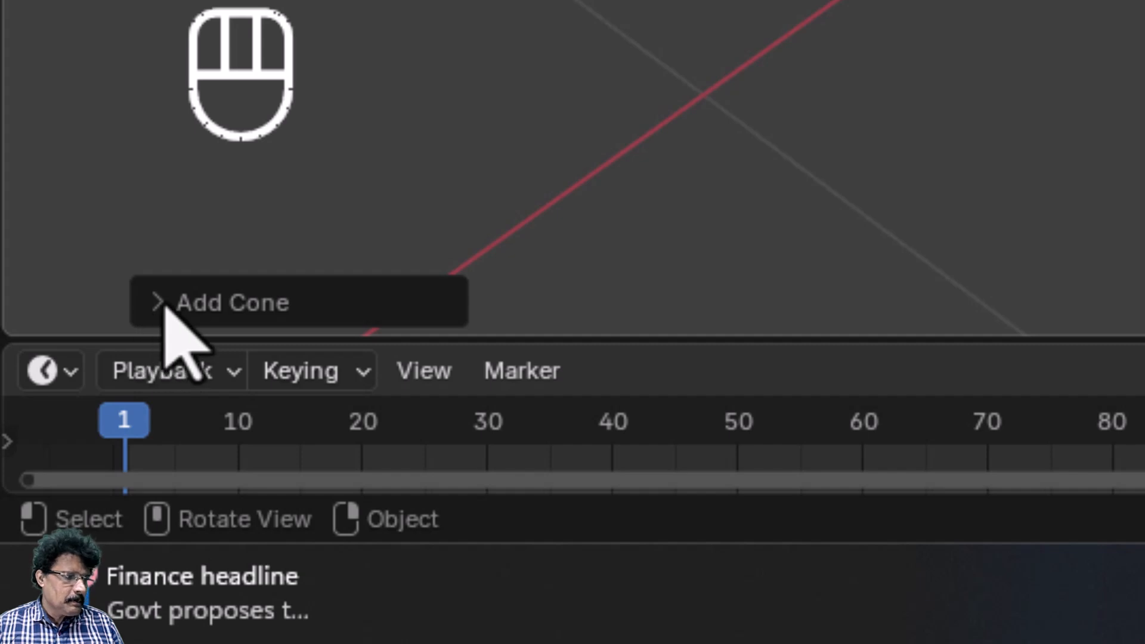
left_click(162, 303)
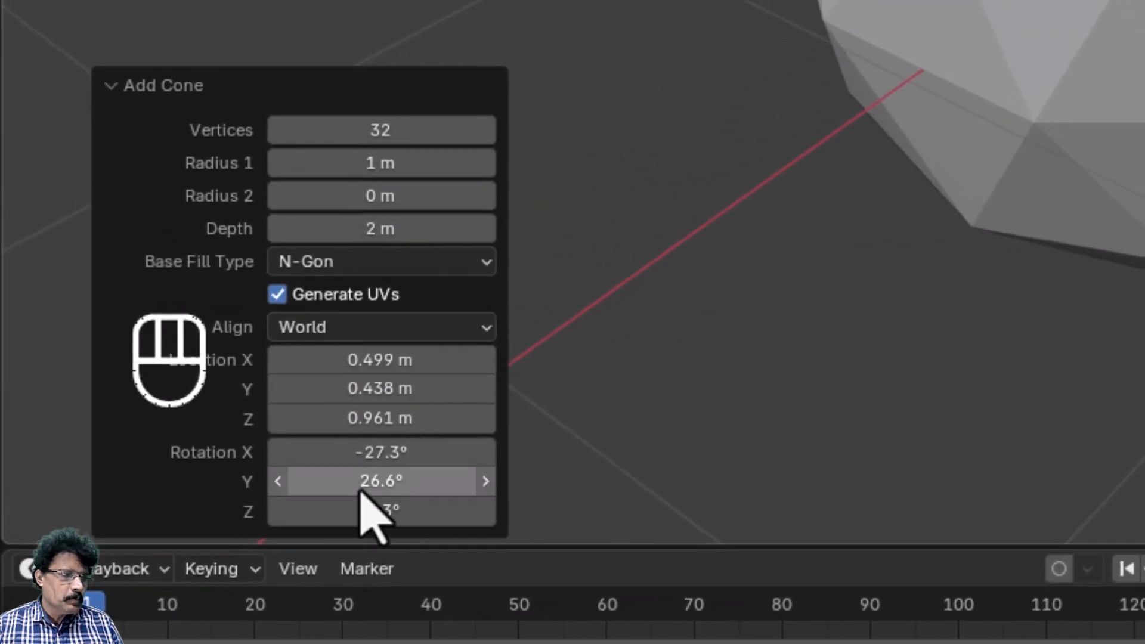
Draw a cylinder with a fixed-aspect base on the icosphere's surface at about X 0.11, Y -0.82, Z 0.78 m
middle_click_drag(1133, 23, 1050, 3)
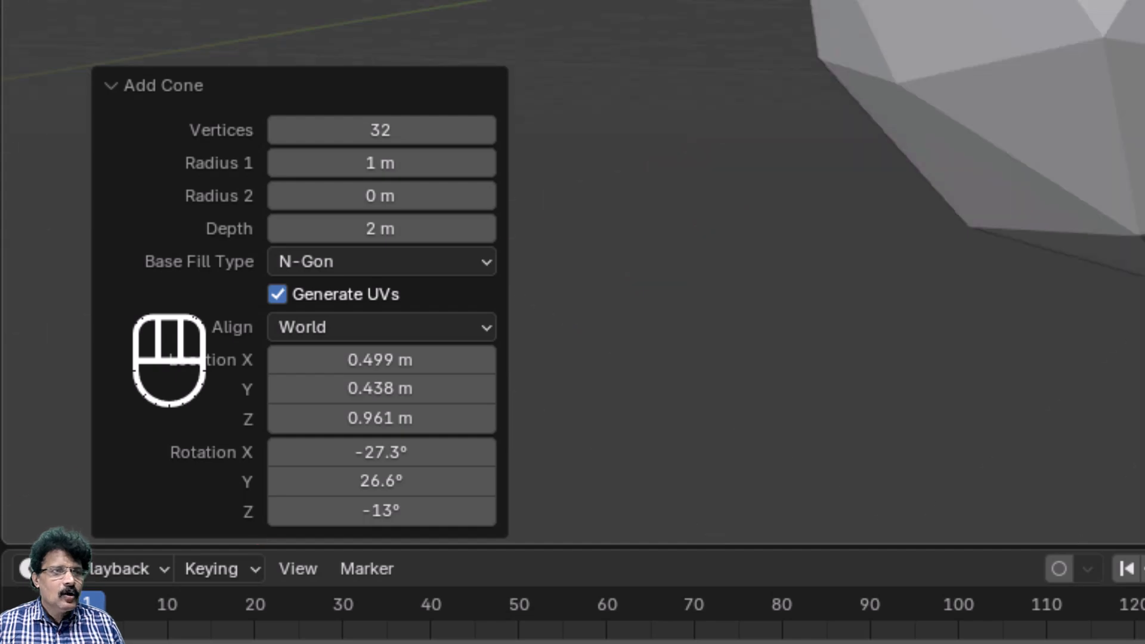
middle_click_drag(835, 3, 1118, 46)
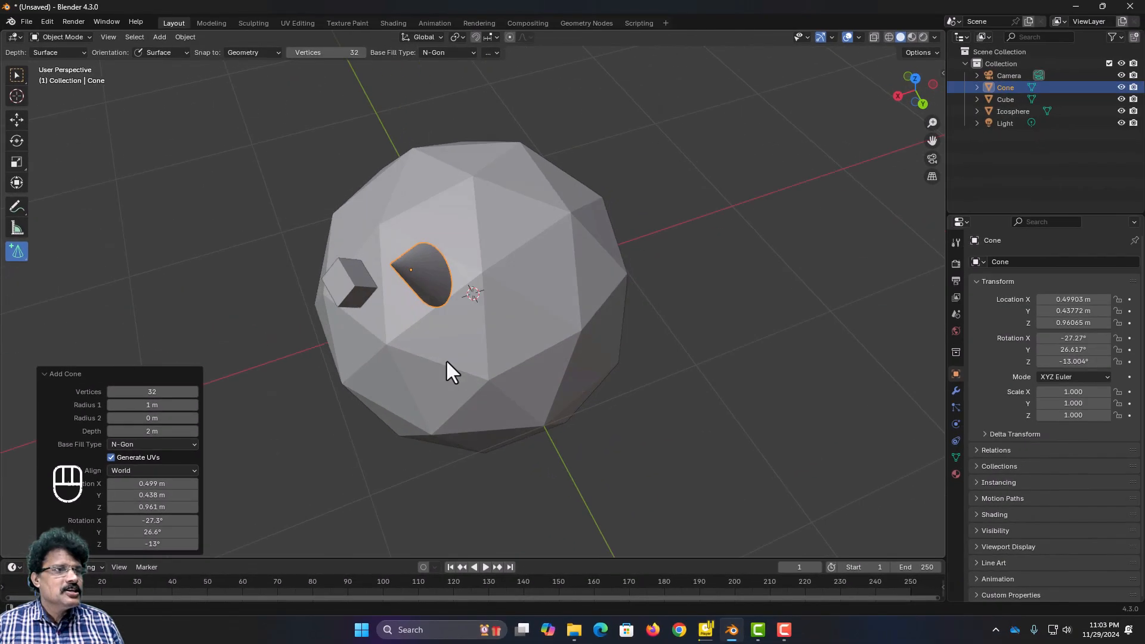
middle_click_drag(445, 359, 571, 336)
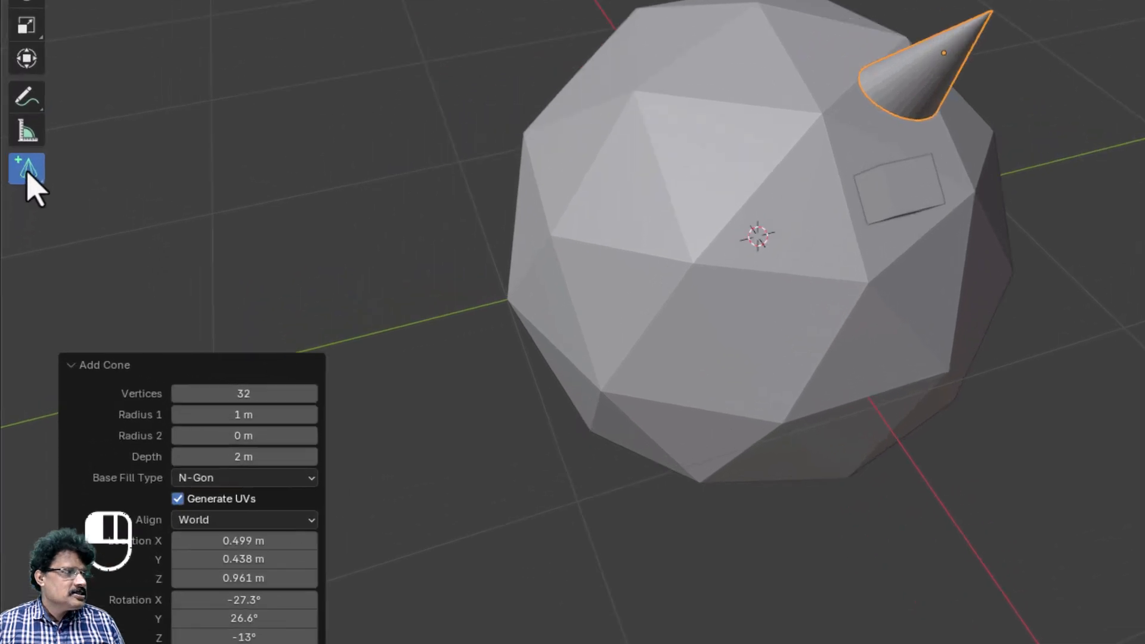
left_click(18, 252)
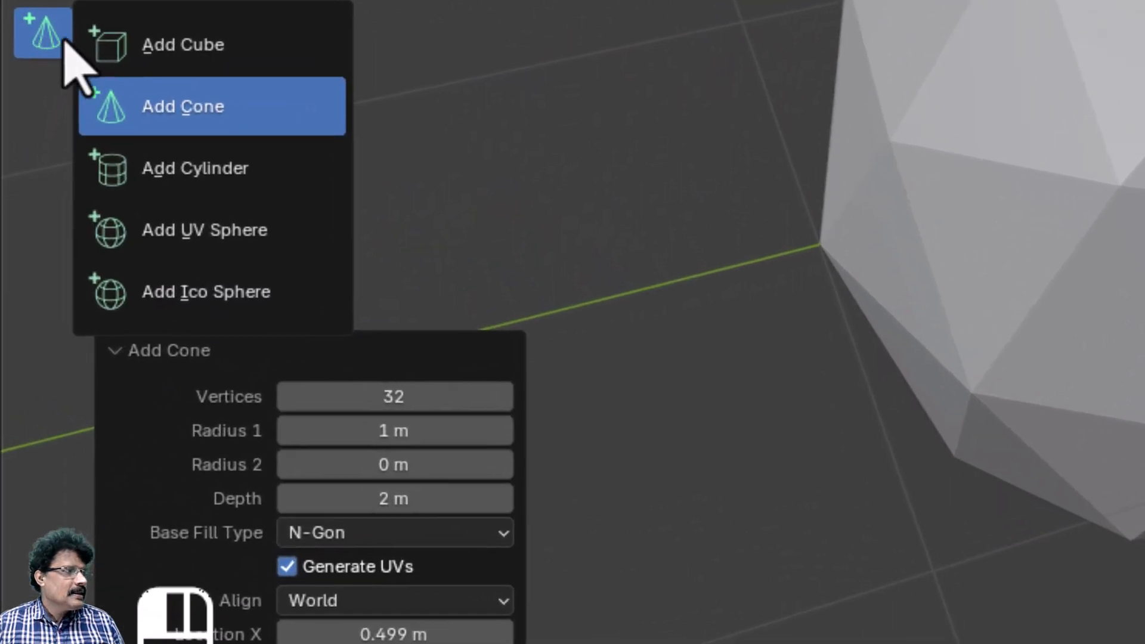
left_click(149, 167)
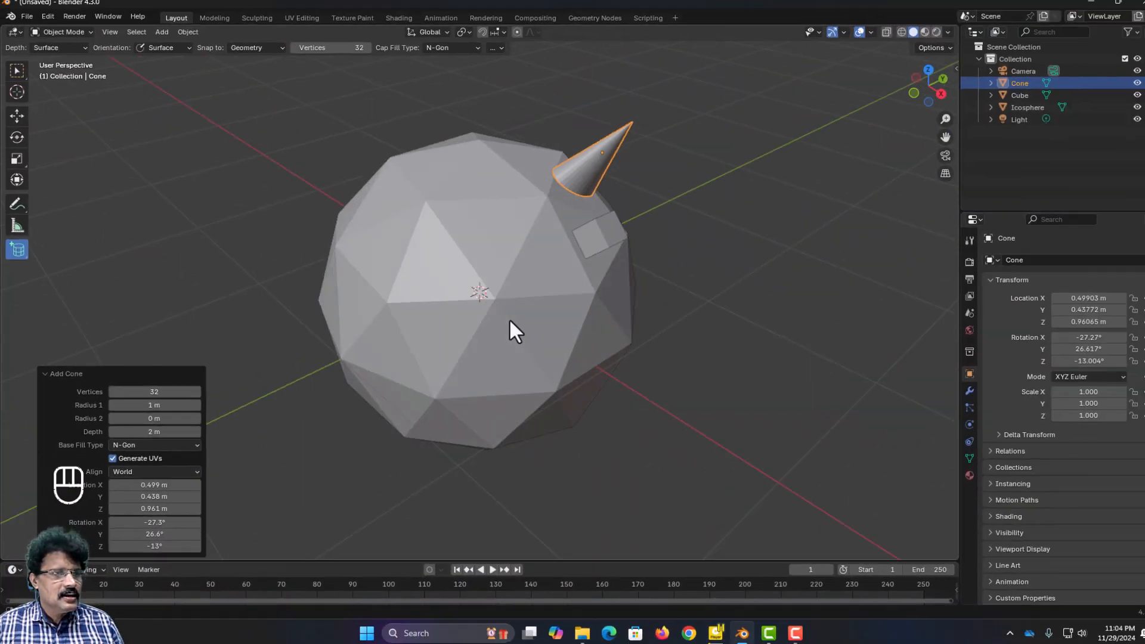
middle_click_drag(510, 318, 609, 309)
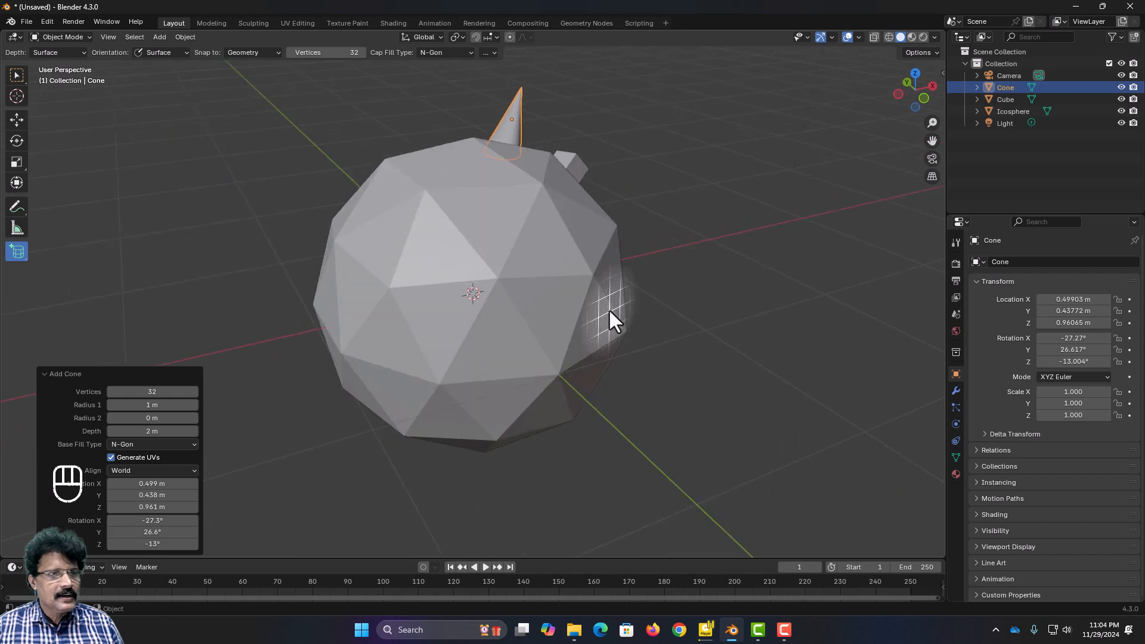
left_click_drag(534, 222, 570, 255)
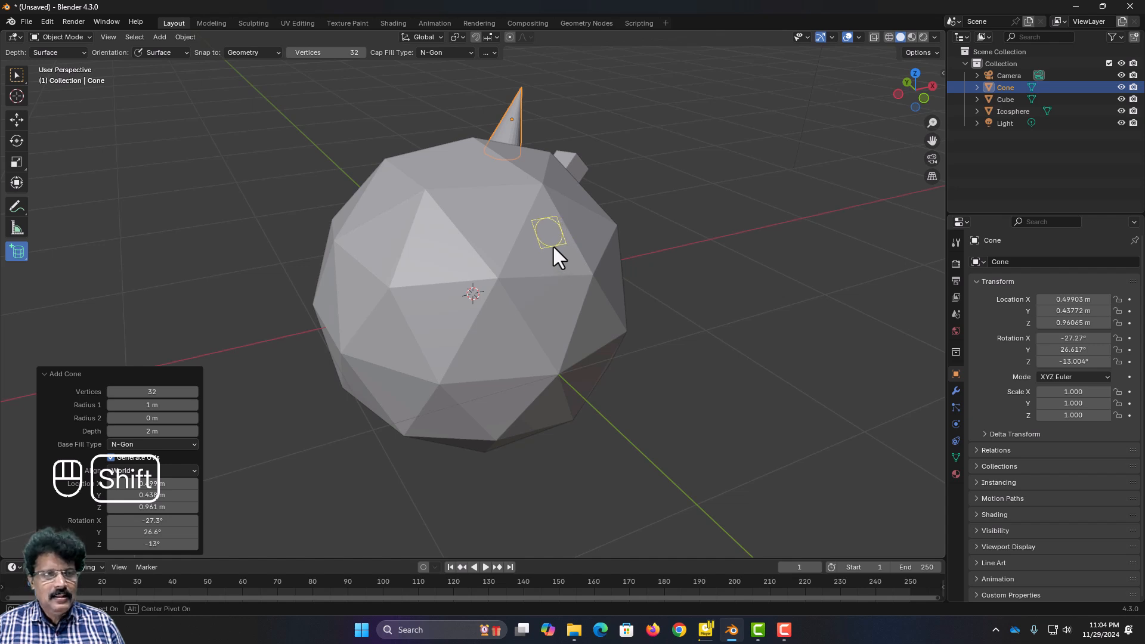
left_click(578, 205)
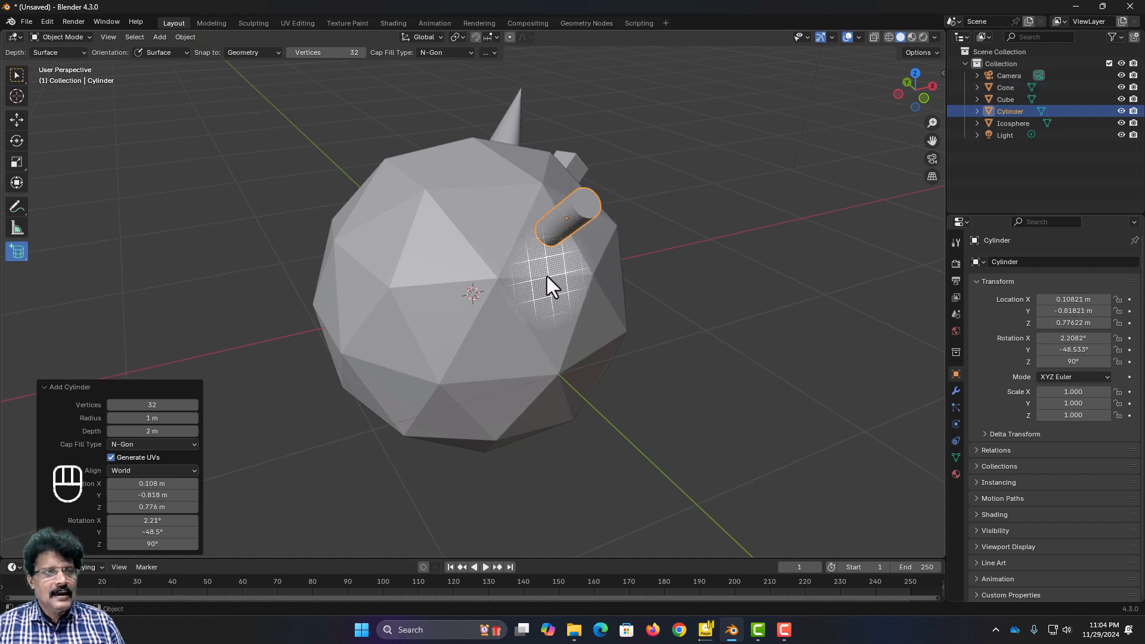
Draw a small fixed-aspect UV sphere on the icosphere's surface at about X 0.93, Y -0.29, Z 0.38 m
middle_click_drag(546, 277, 428, 245)
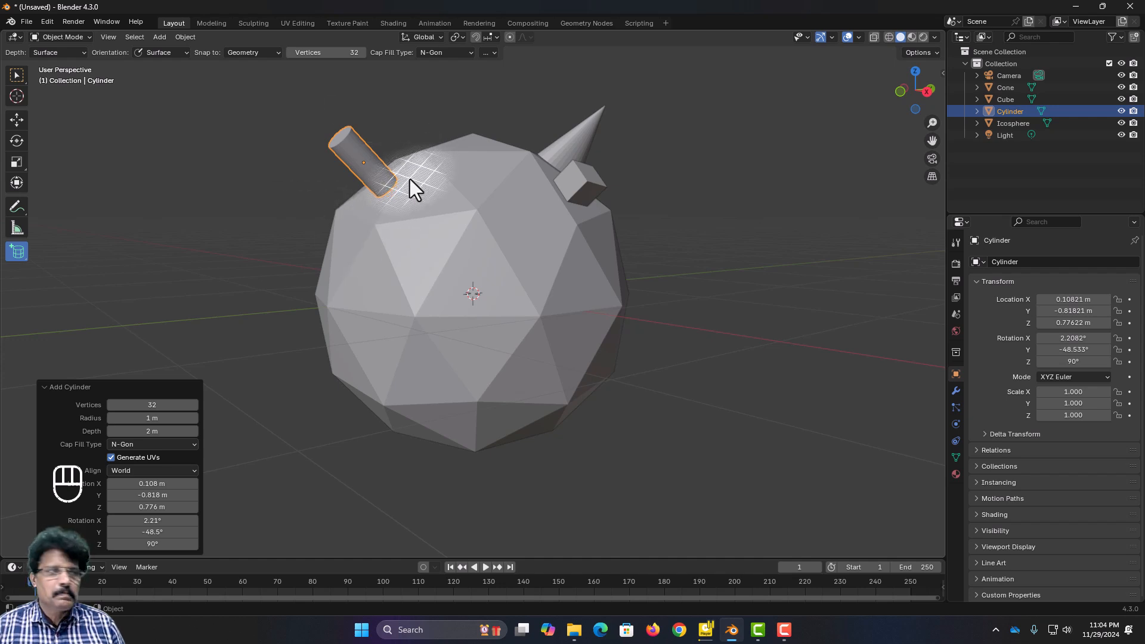
left_click_drag(14, 253, 65, 327)
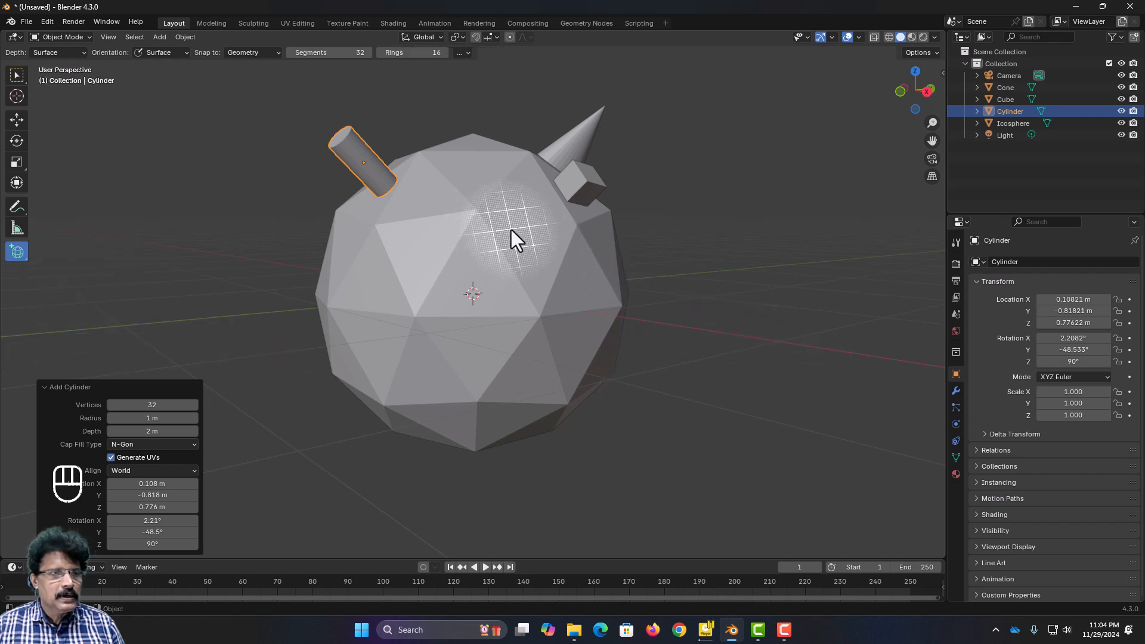
left_click_drag(516, 234, 542, 262)
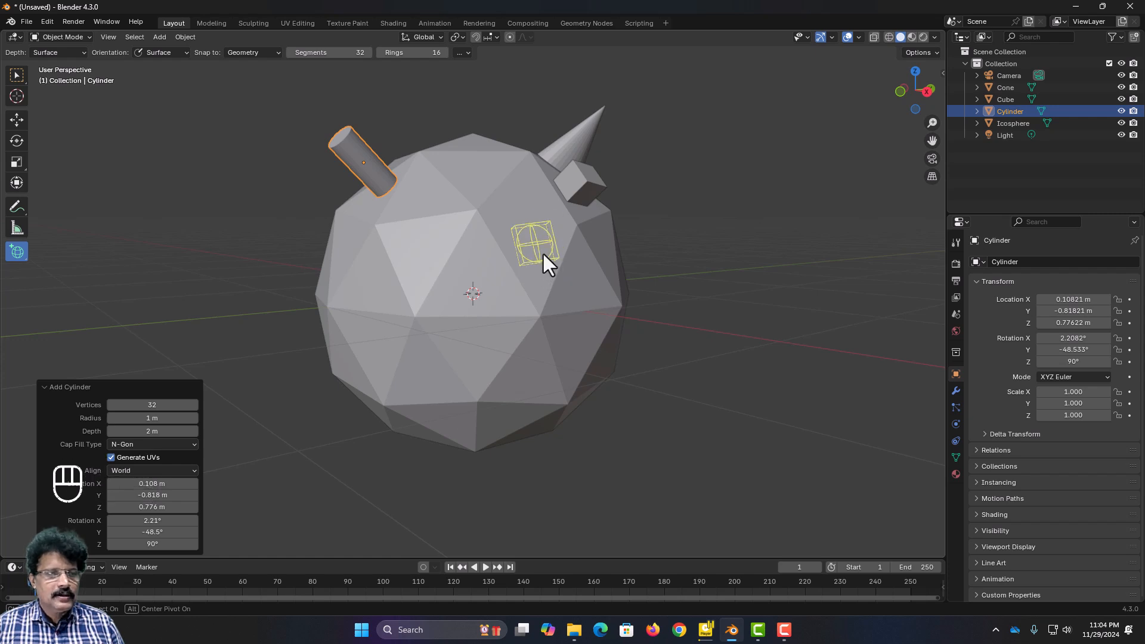
key("shift")
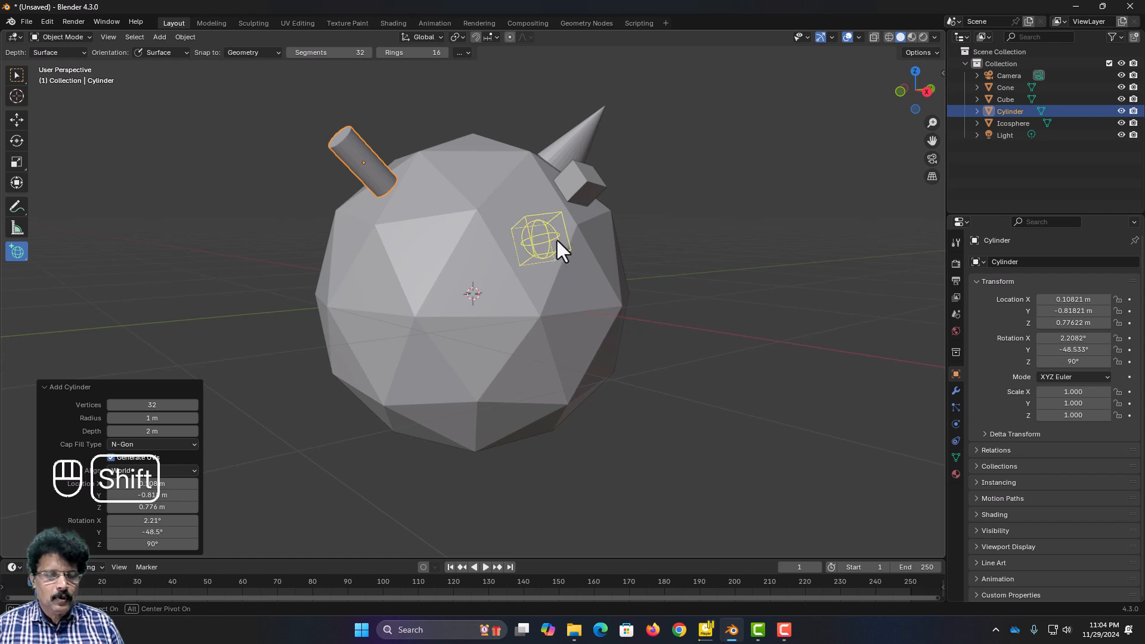
left_click(557, 239)
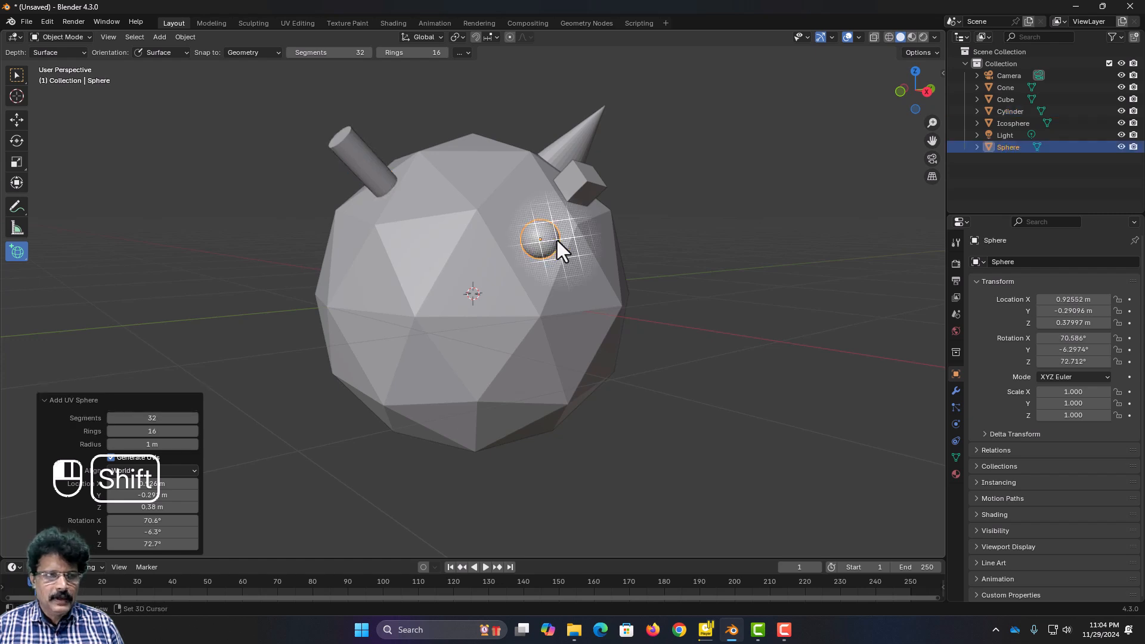
Draw a small fixed-aspect ico sphere on the large icosphere's surface at about X 0.82, Y 0.59, Z 0.21 m
middle_click_drag(452, 282, 350, 275)
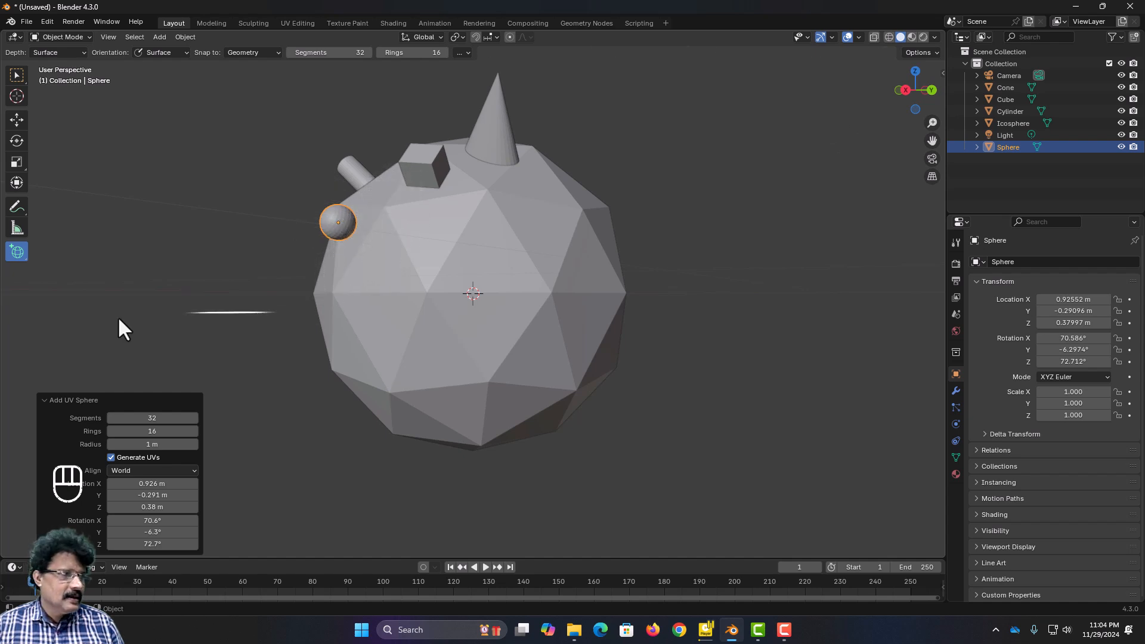
left_click_drag(13, 248, 72, 351)
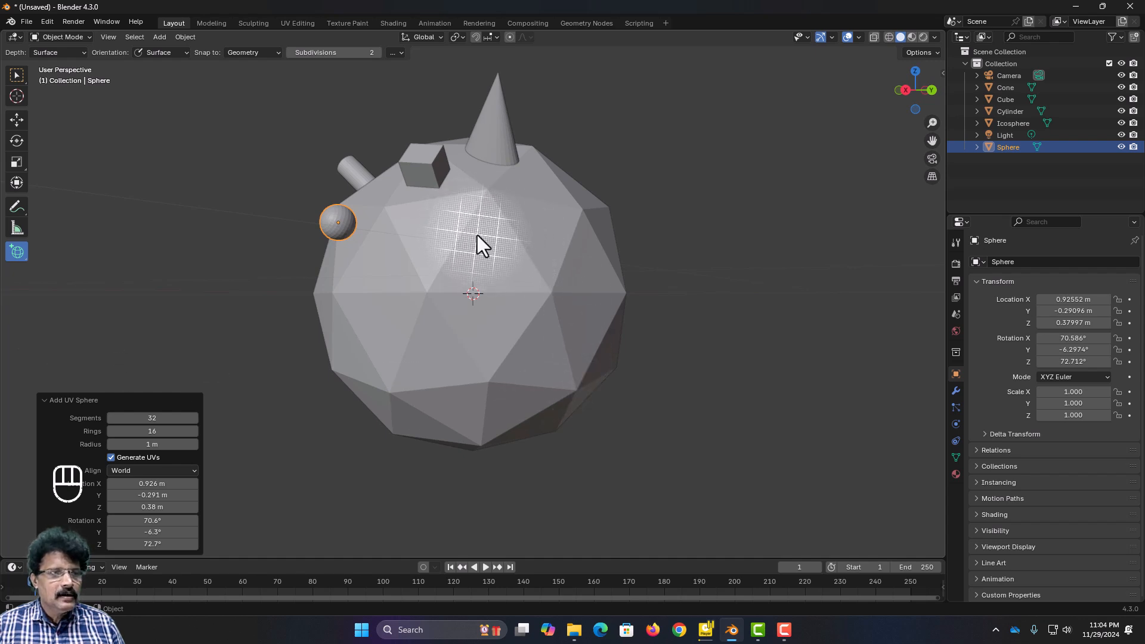
left_click_drag(471, 234, 489, 250)
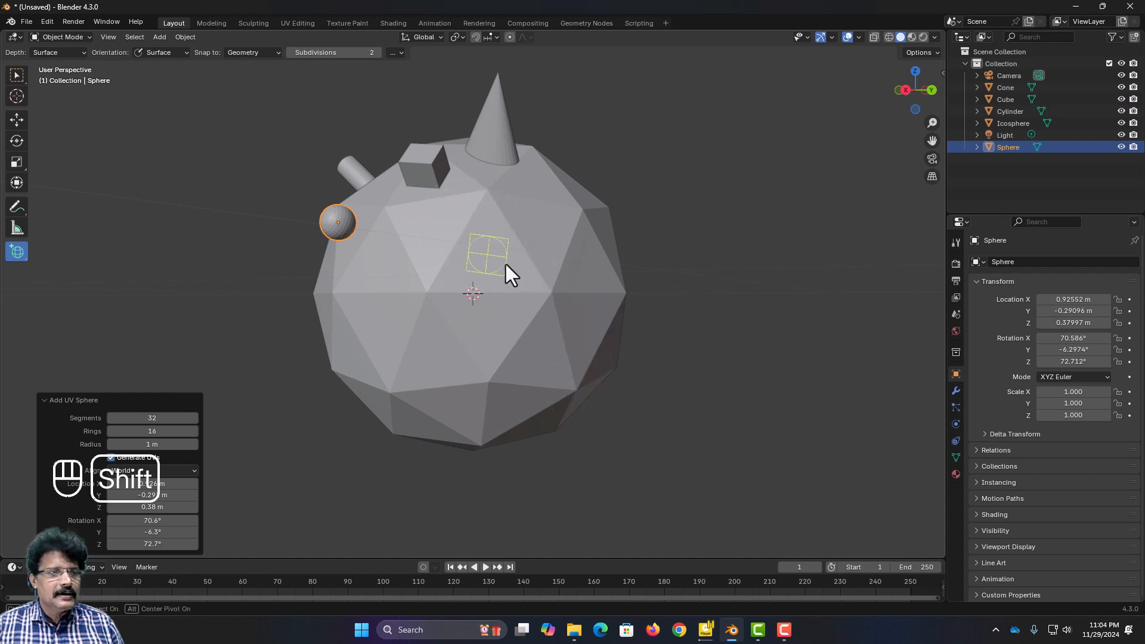
left_click(523, 230, "shift")
middle_click_drag(491, 345, 367, 317)
scroll(393, 313, "up", 5)
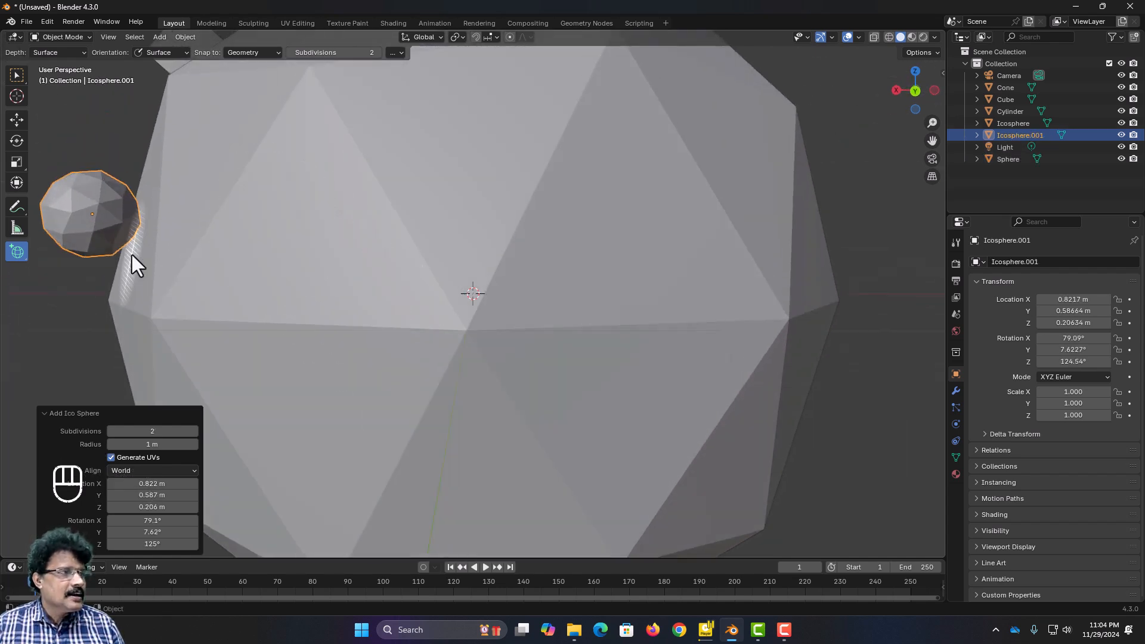
scroll(139, 218, "down", 5)
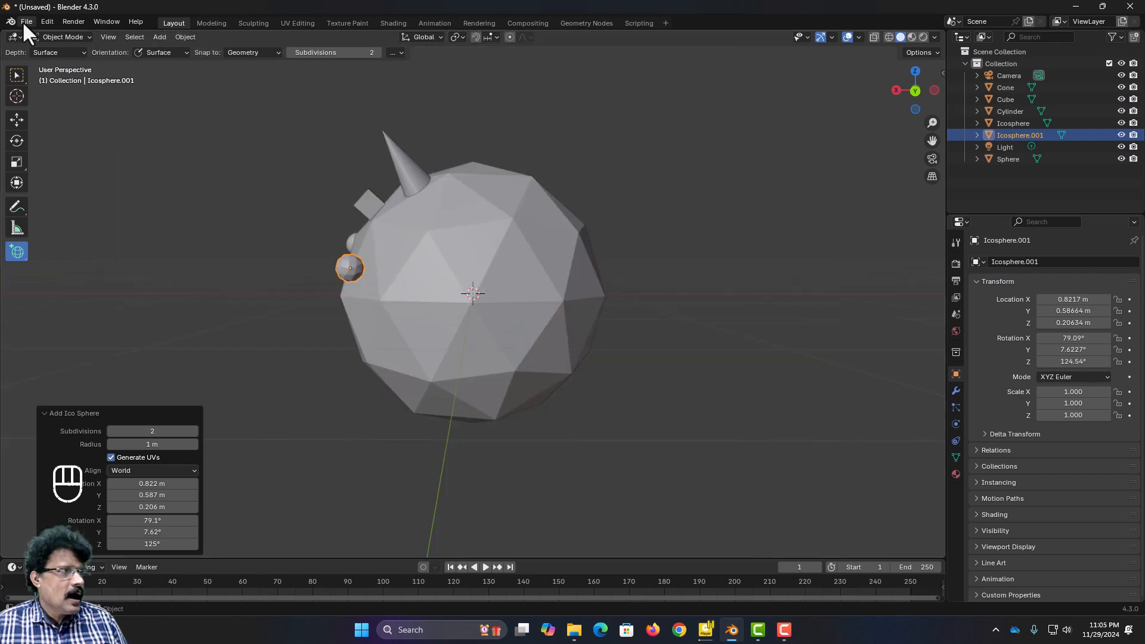
Start a new General file, discarding the changes to the current scene
left_click(25, 21)
mouse_move(103, 75)
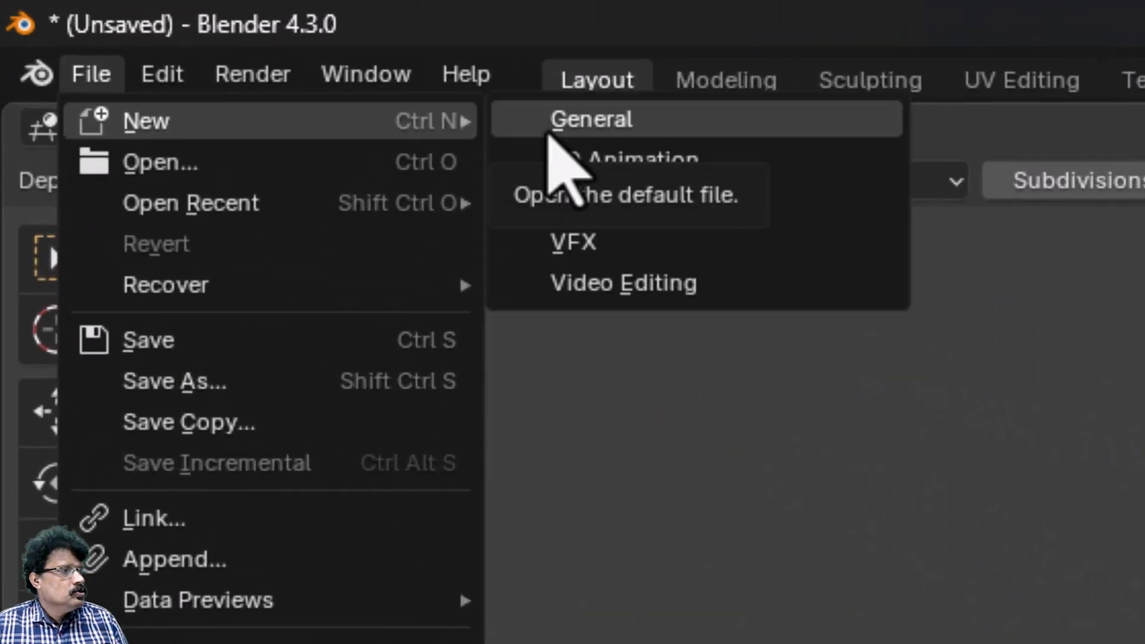
left_click(352, 80)
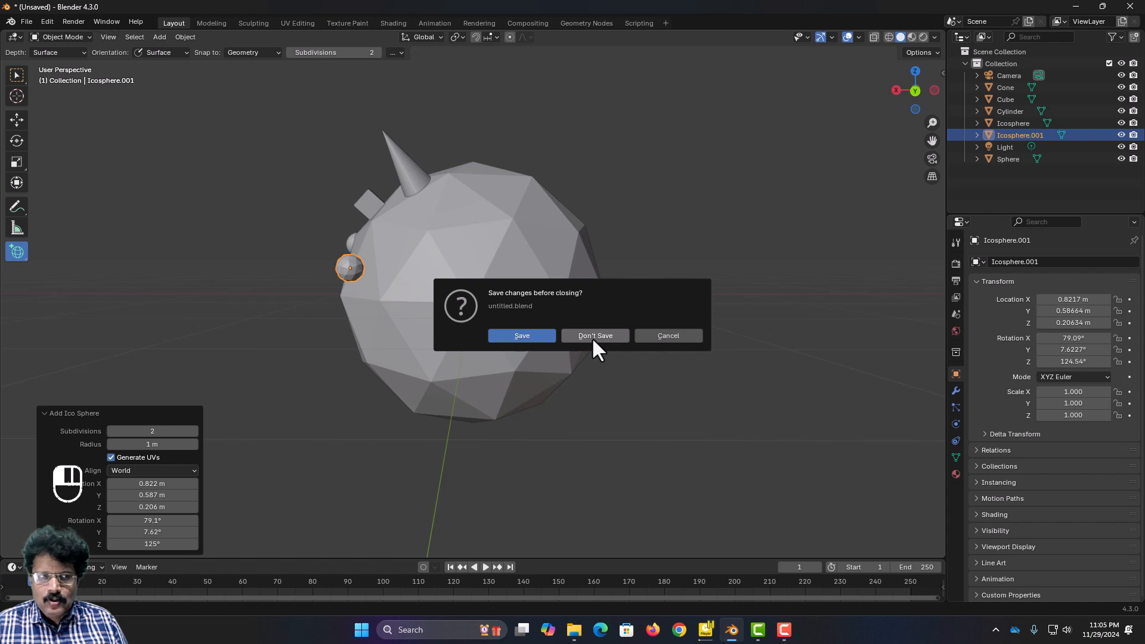
left_click(593, 336)
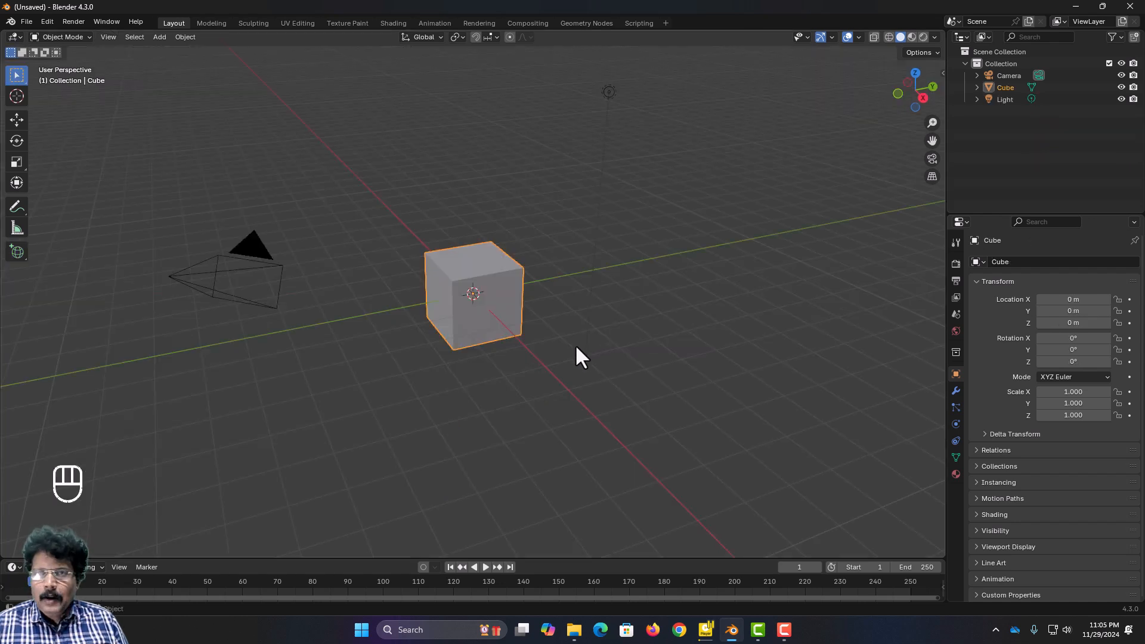
Enter Edit Mode on the default cube and select all of its geometry
scroll(575, 344, "up", 4)
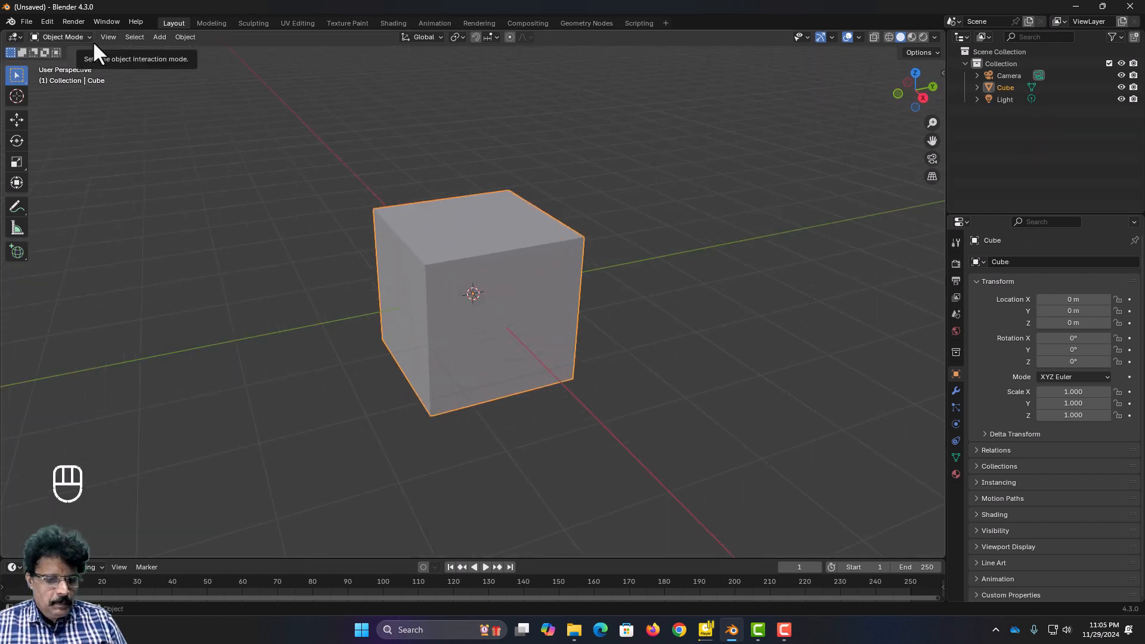
key("Tab")
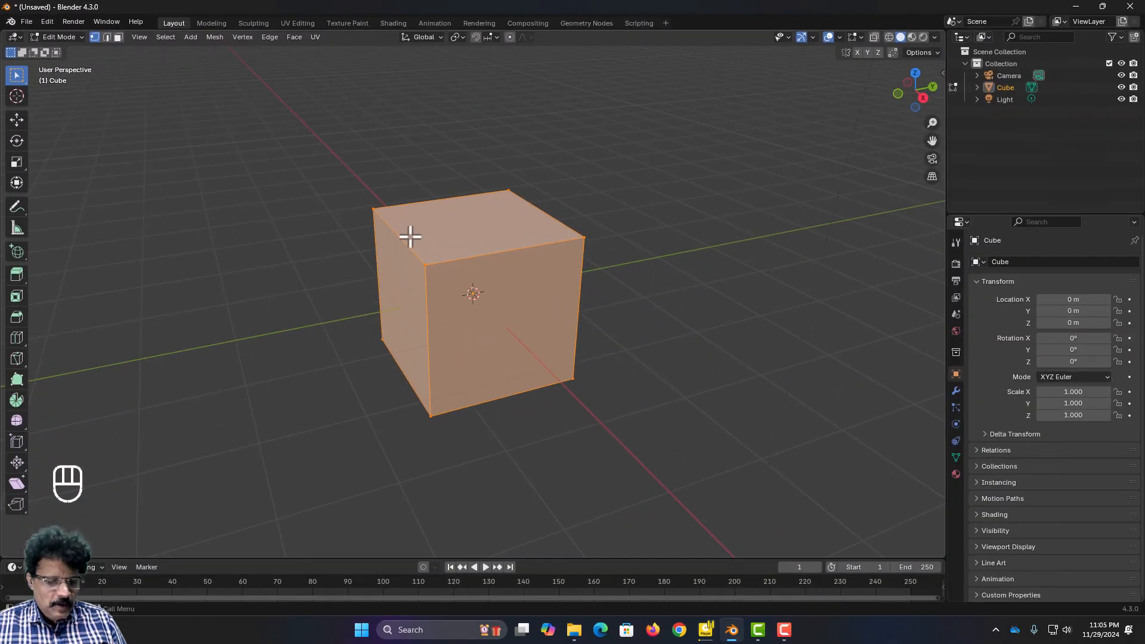
key("a")
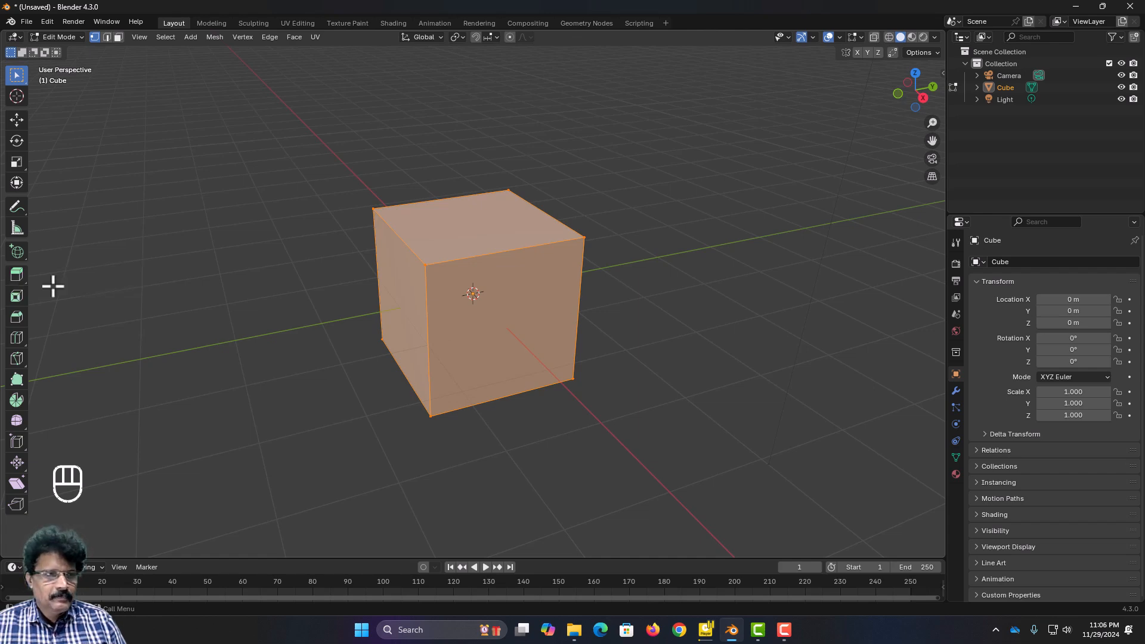
Extrude the whole cube straight up, leaving a small gap above the original, and inspect the result in Object Mode
key("e")
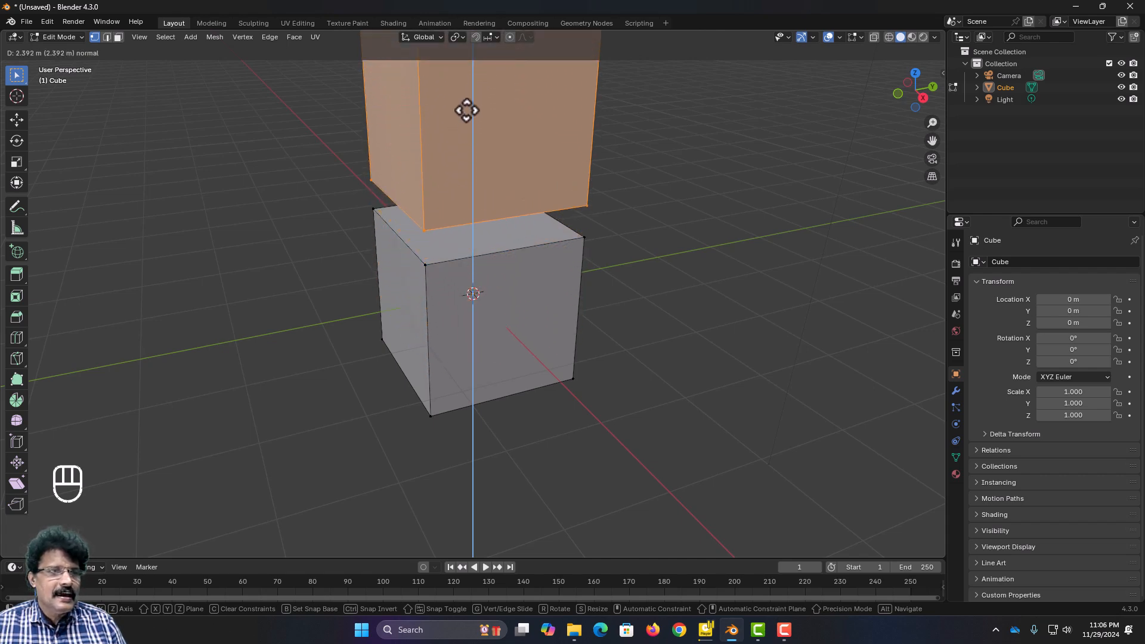
left_click(465, 128)
scroll(425, 229, "down", 3)
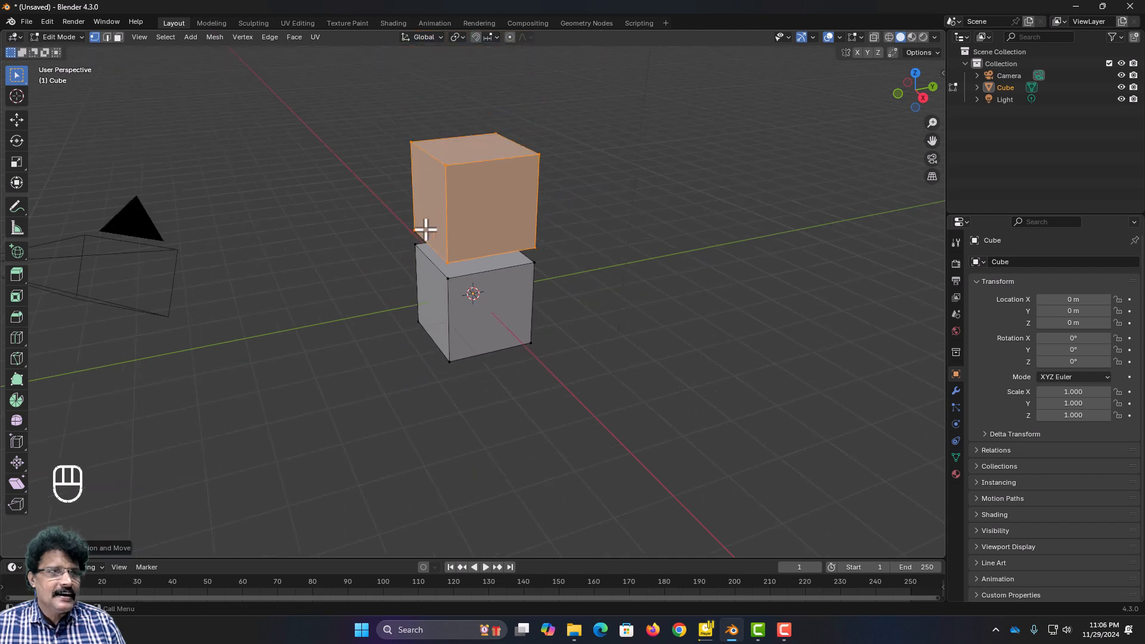
key("Tab")
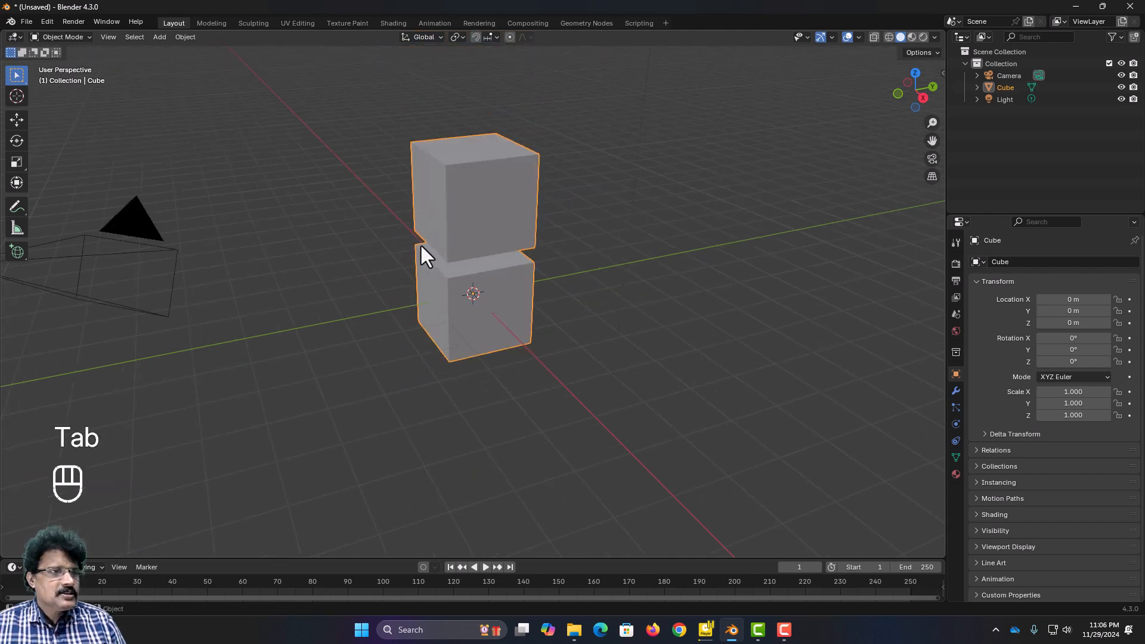
middle_click_drag(420, 243, 408, 270)
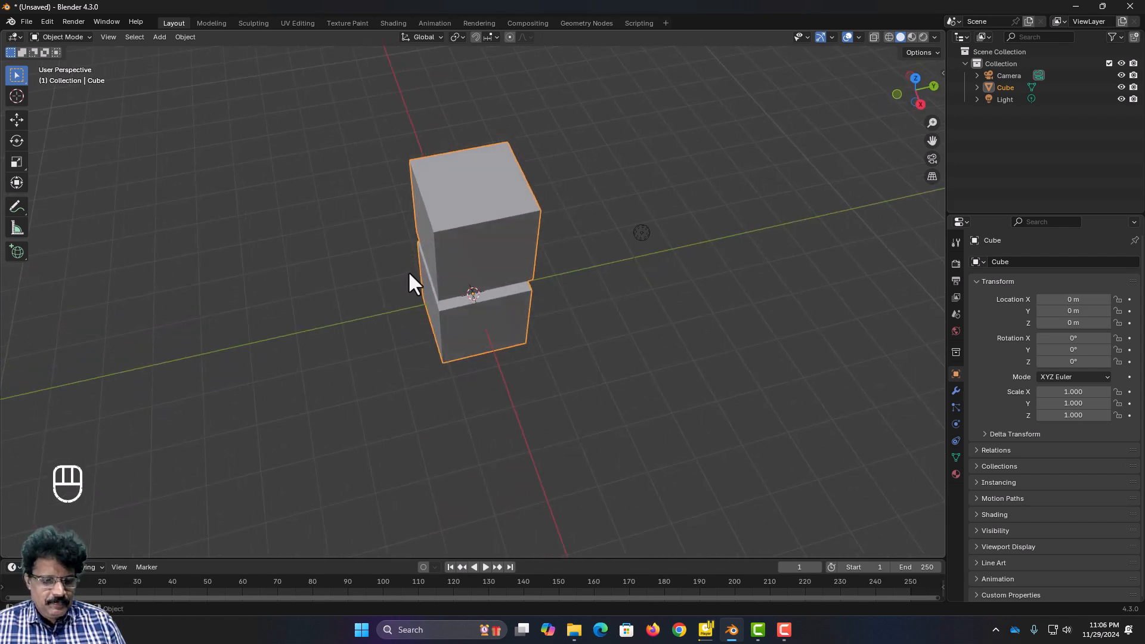
In Edit Mode, extrude the upper block's front-right top vertex freely outward into a loose edge
key("Tab")
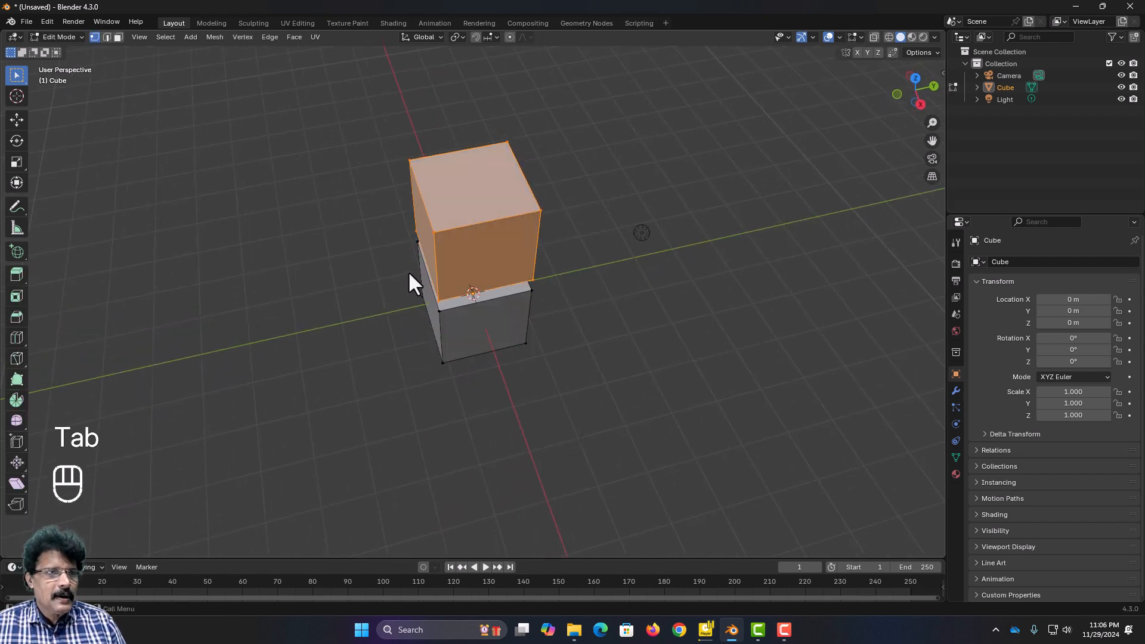
left_click(540, 210)
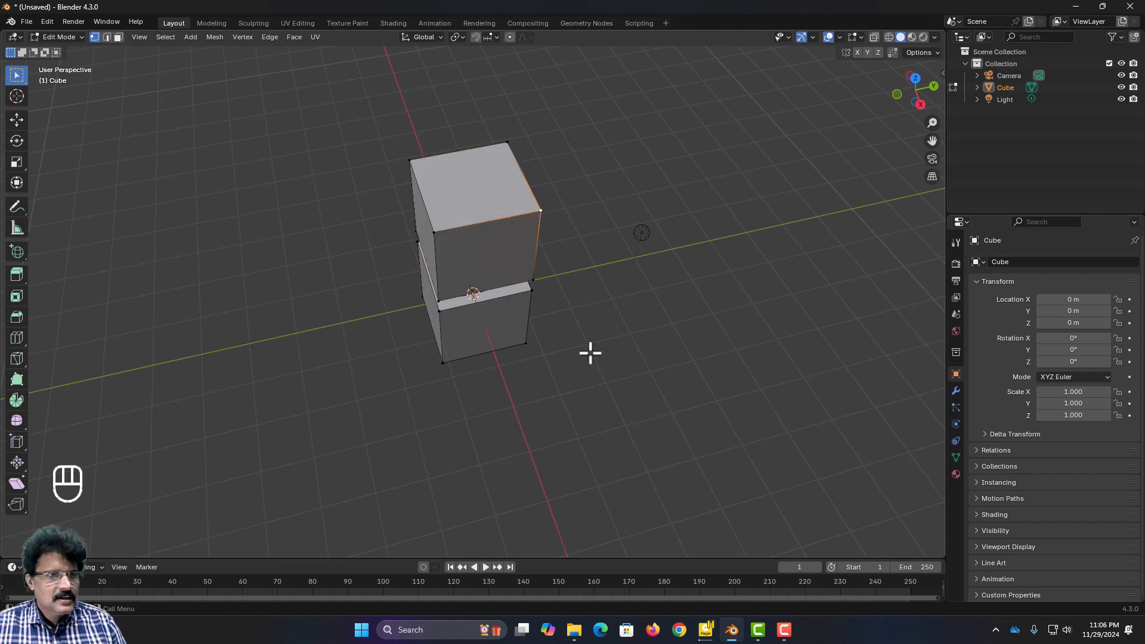
scroll(586, 353, "up", 2)
middle_click_drag(584, 363, 490, 452, "shift")
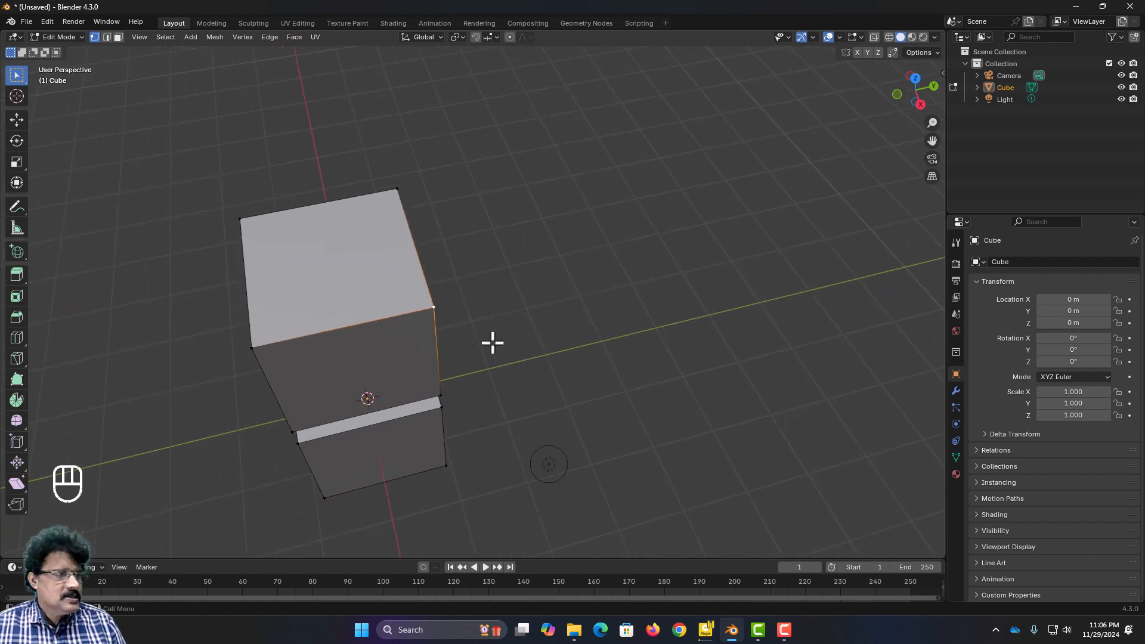
left_click(20, 272)
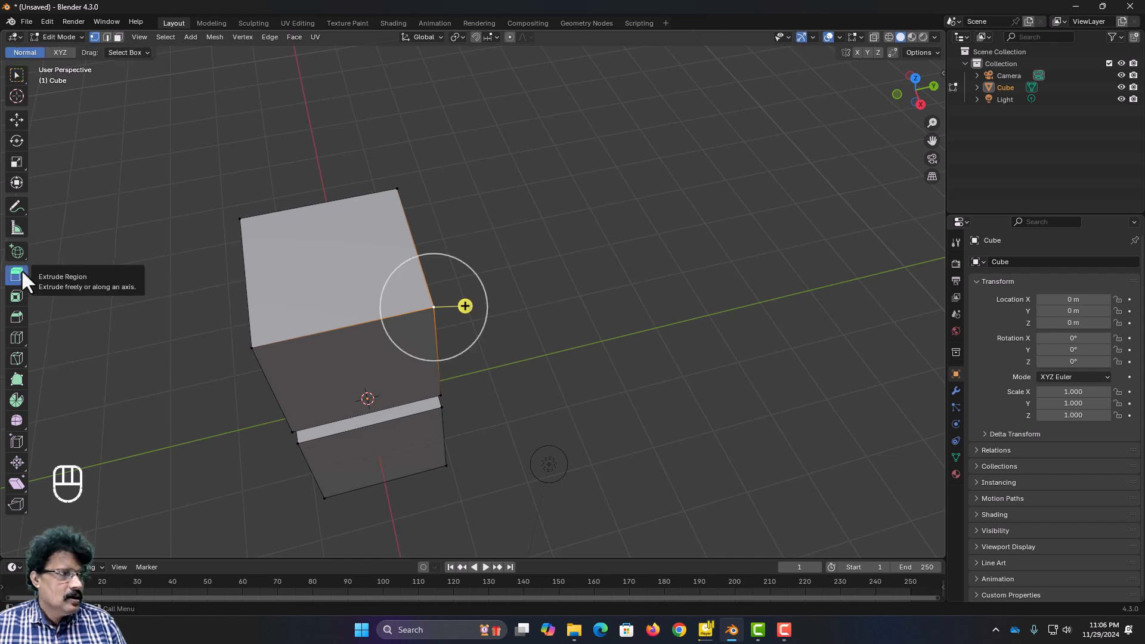
left_click(21, 75)
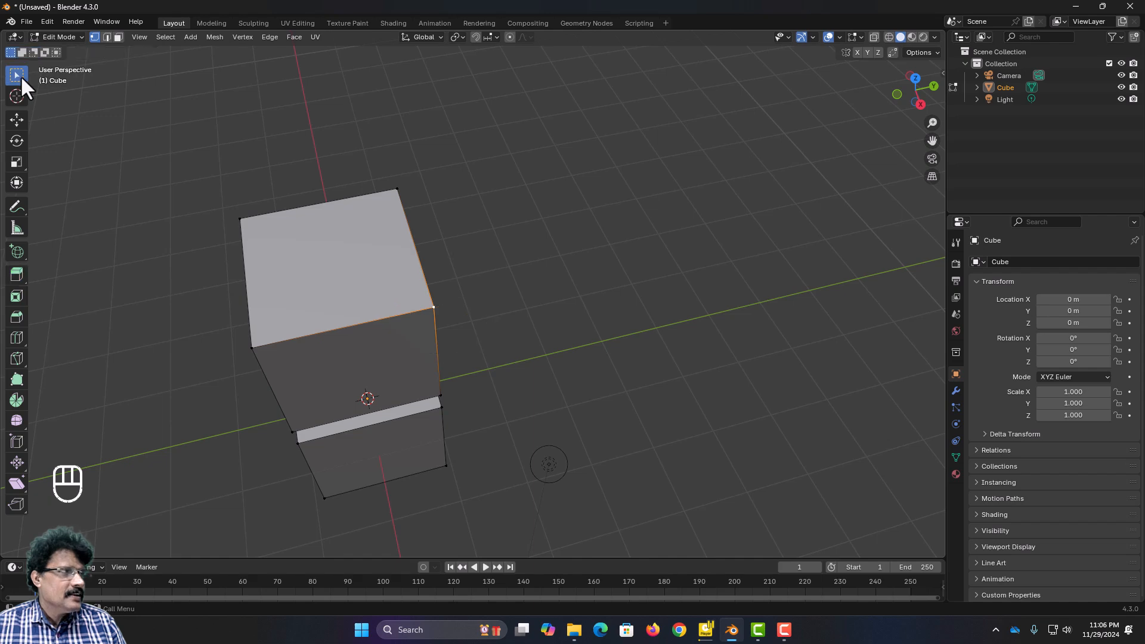
key("e")
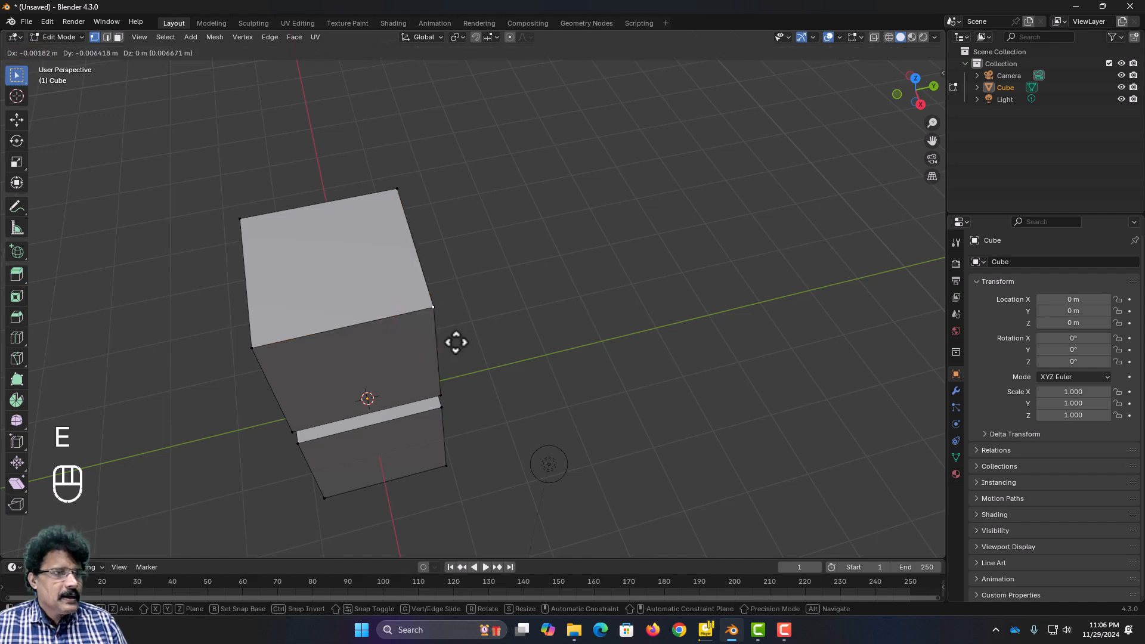
left_click(525, 313)
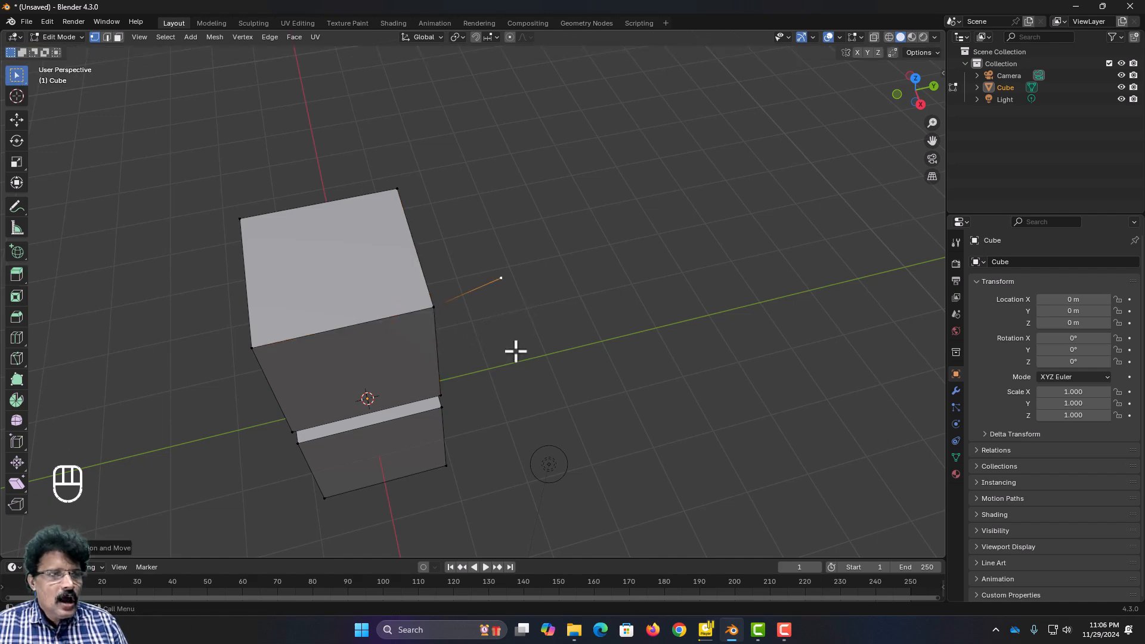
scroll(489, 403, "up", 5)
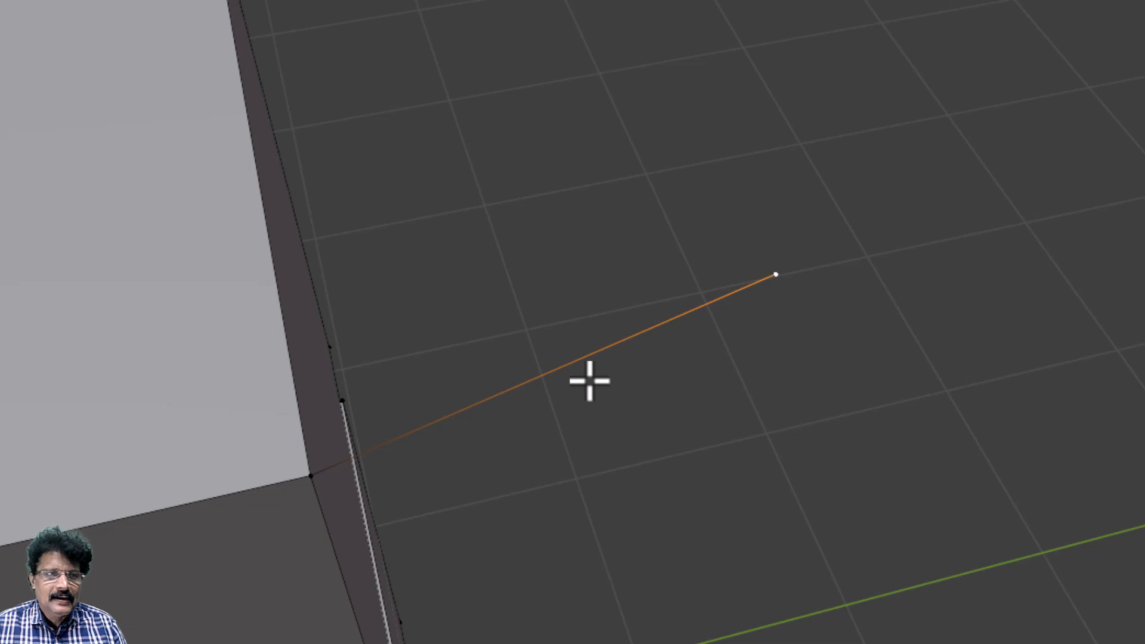
scroll(595, 363, "down", 7)
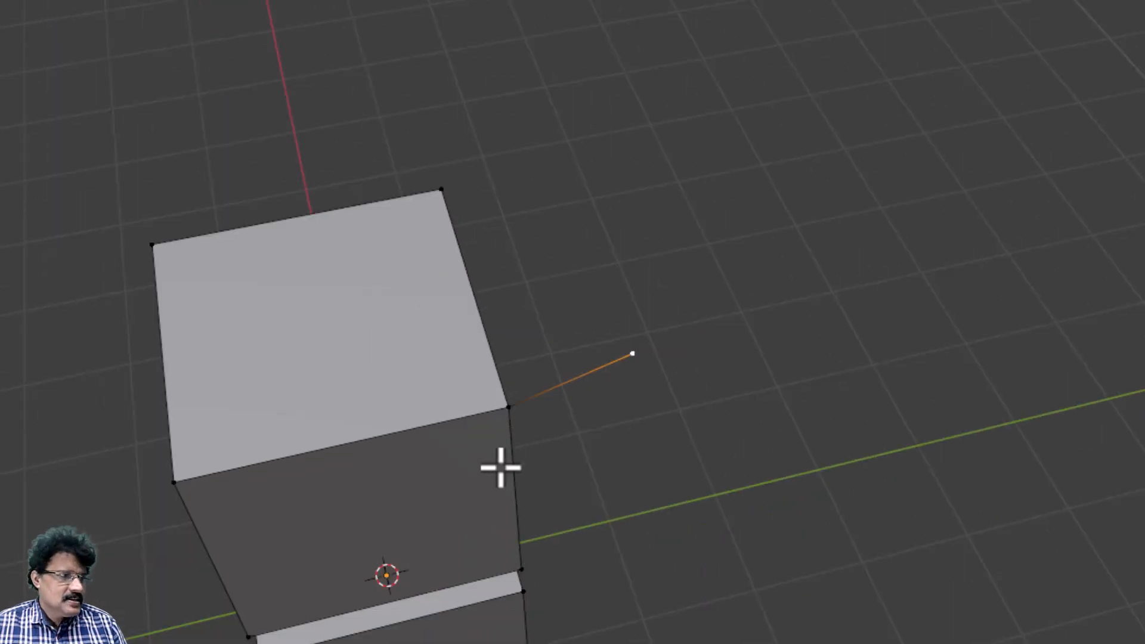
Select both end vertices of the upper block's left top edge and extrude them along the normal into a slanted flap with Extrude Region
left_click(173, 479)
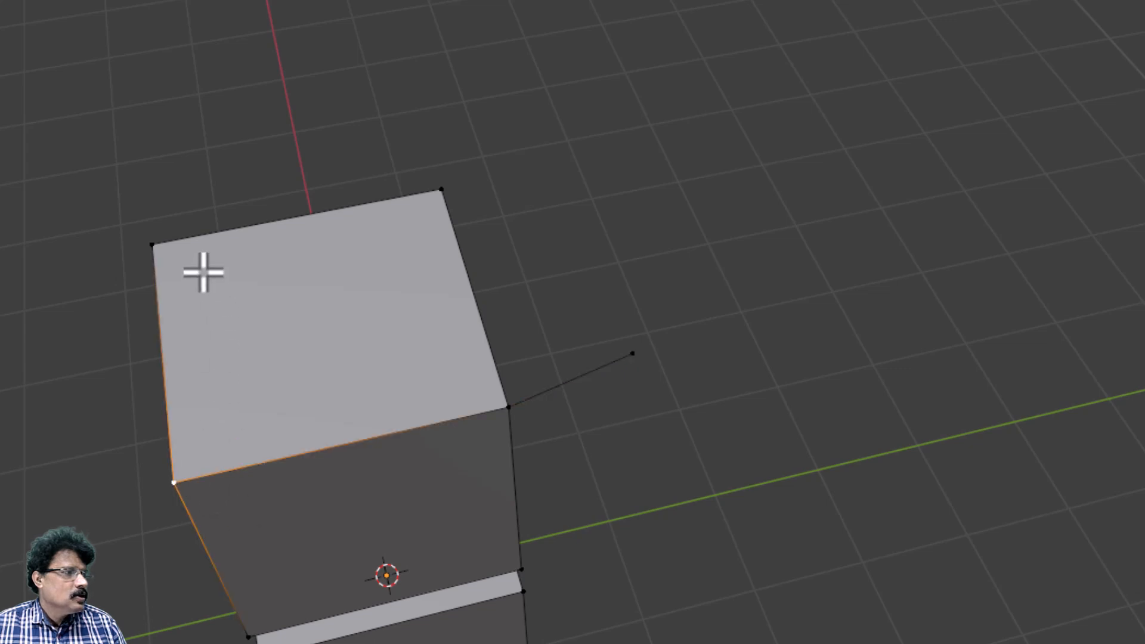
left_click(152, 246, "shift")
left_click(42, 357)
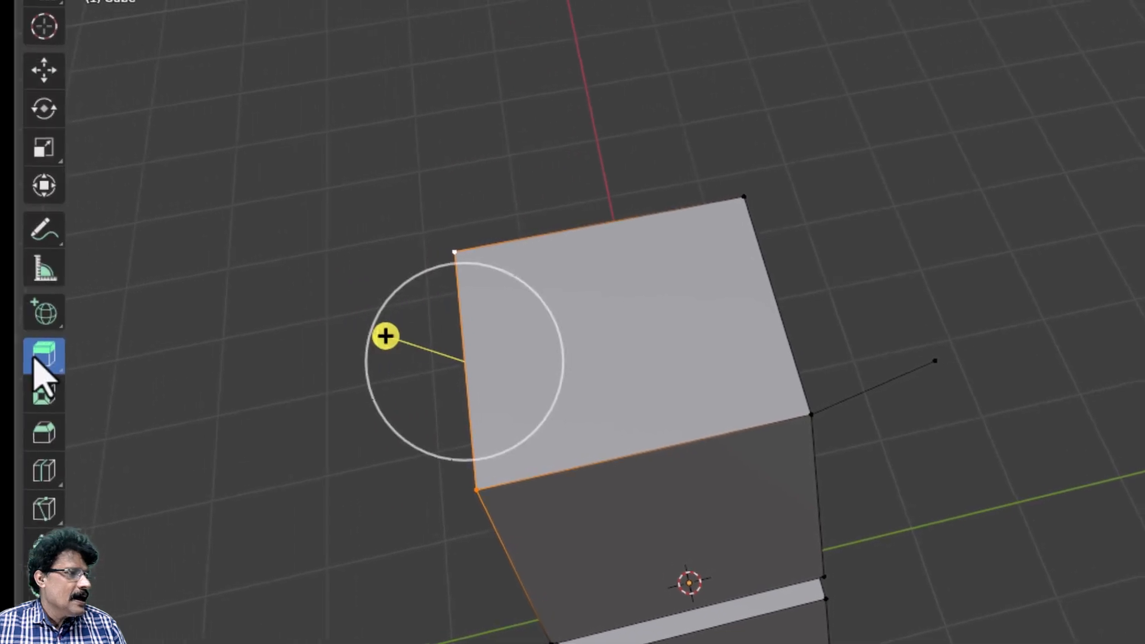
left_click_drag(402, 339, 231, 285)
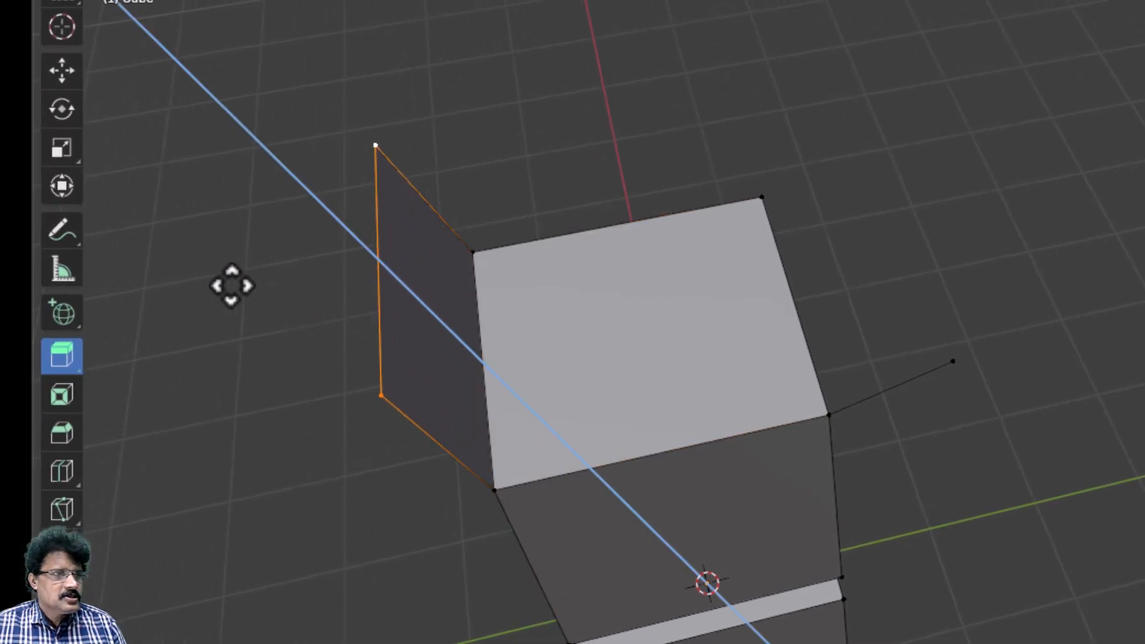
middle_click_drag(366, 531, 381, 439)
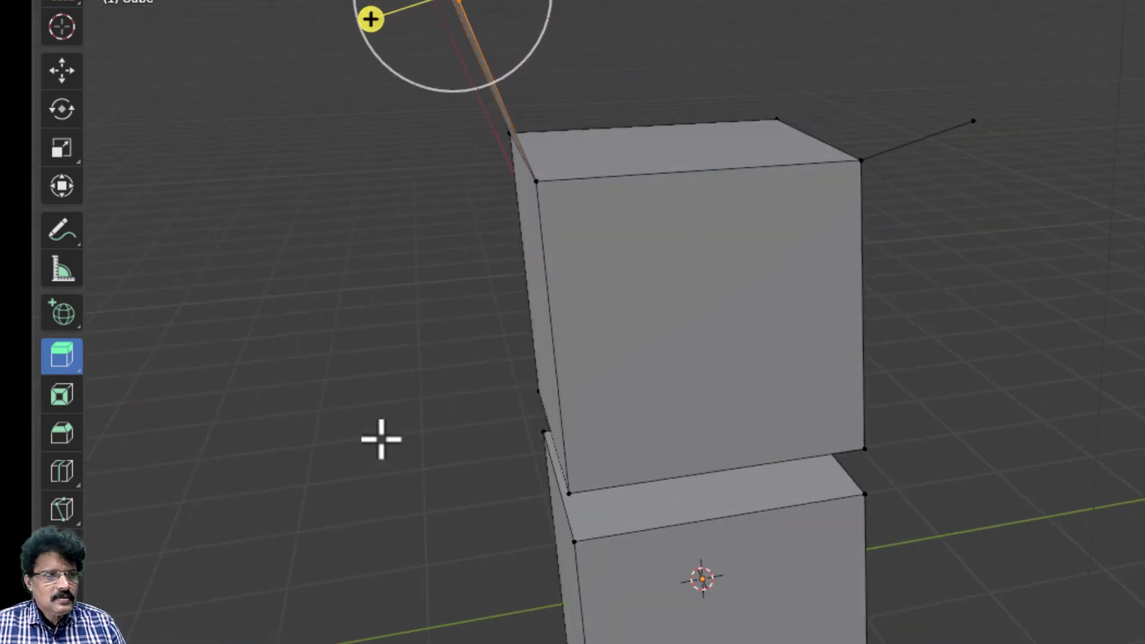
middle_click_drag(440, 378, 402, 409)
middle_click_drag(340, 379, 378, 379)
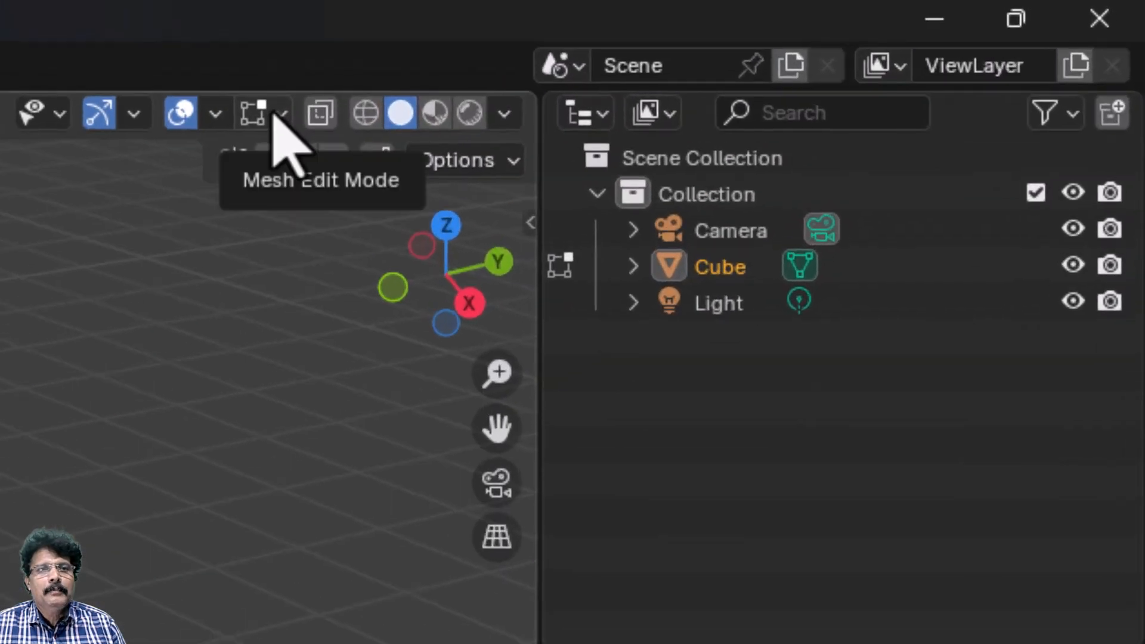
Display the vertex normals as lines and extrude the loose edge's free end vertex along its normal
left_click(280, 114)
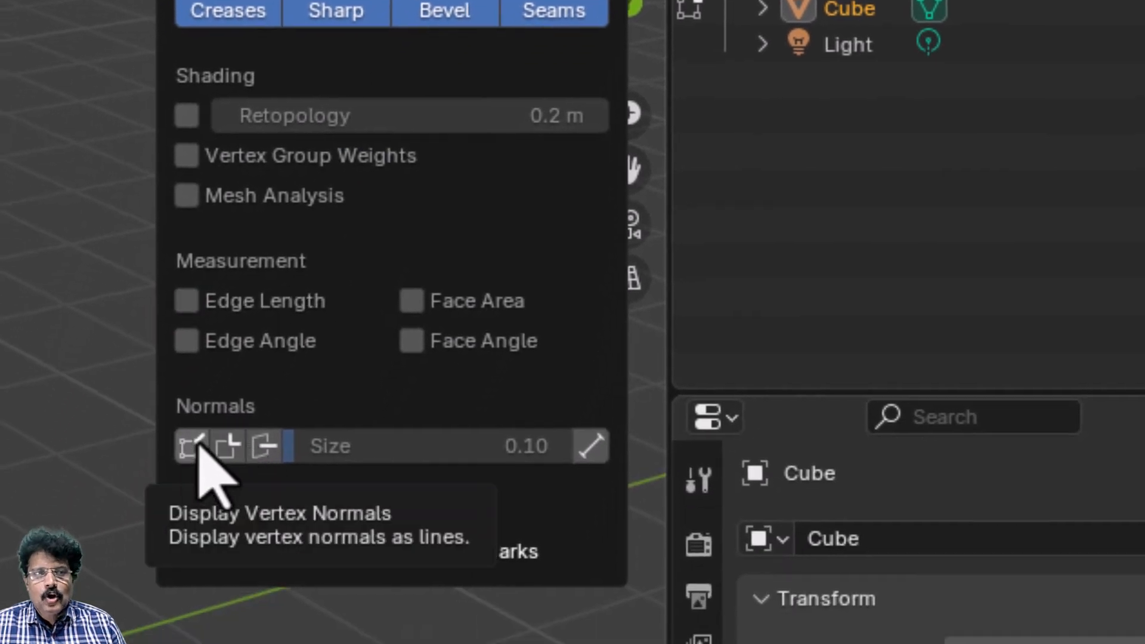
left_click(192, 447)
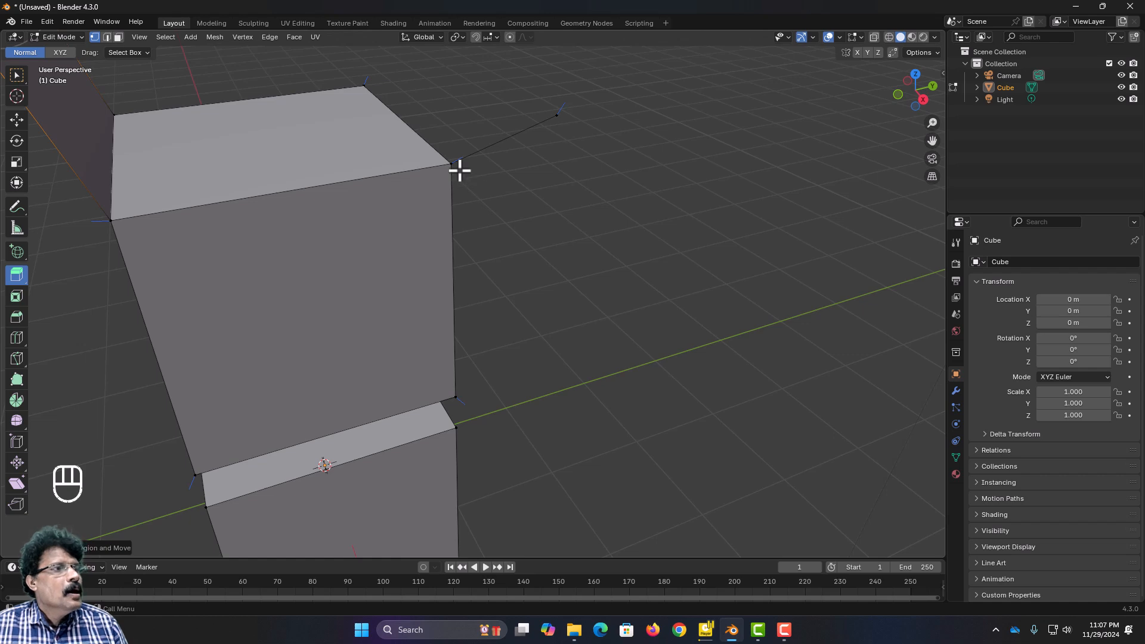
scroll(458, 165, "up", 3)
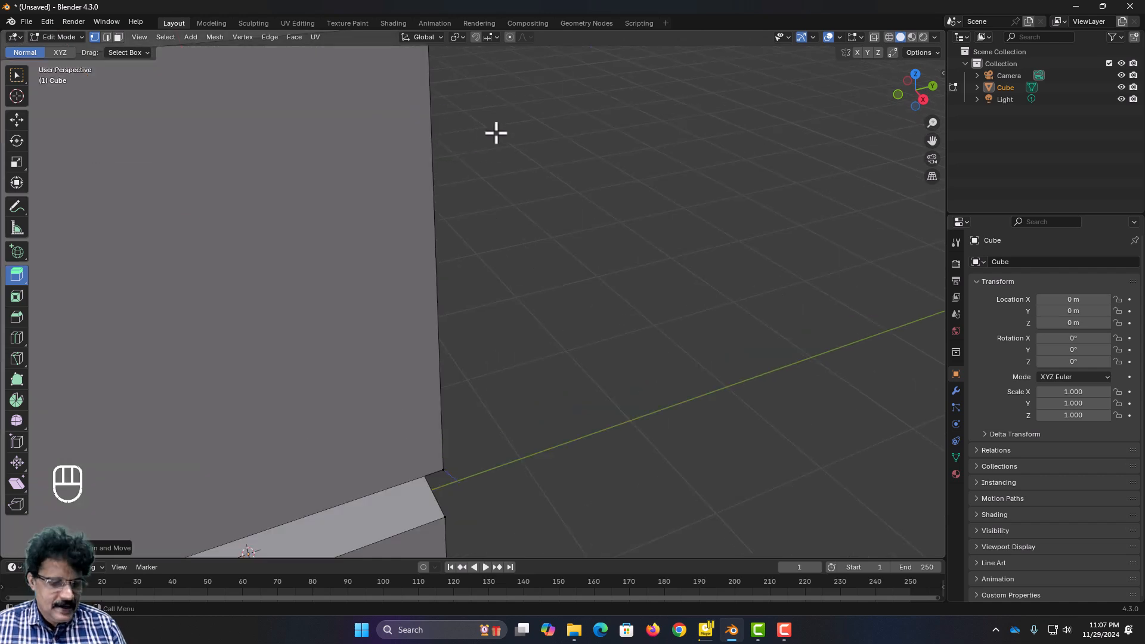
middle_click_drag(496, 133, 488, 245, "shift")
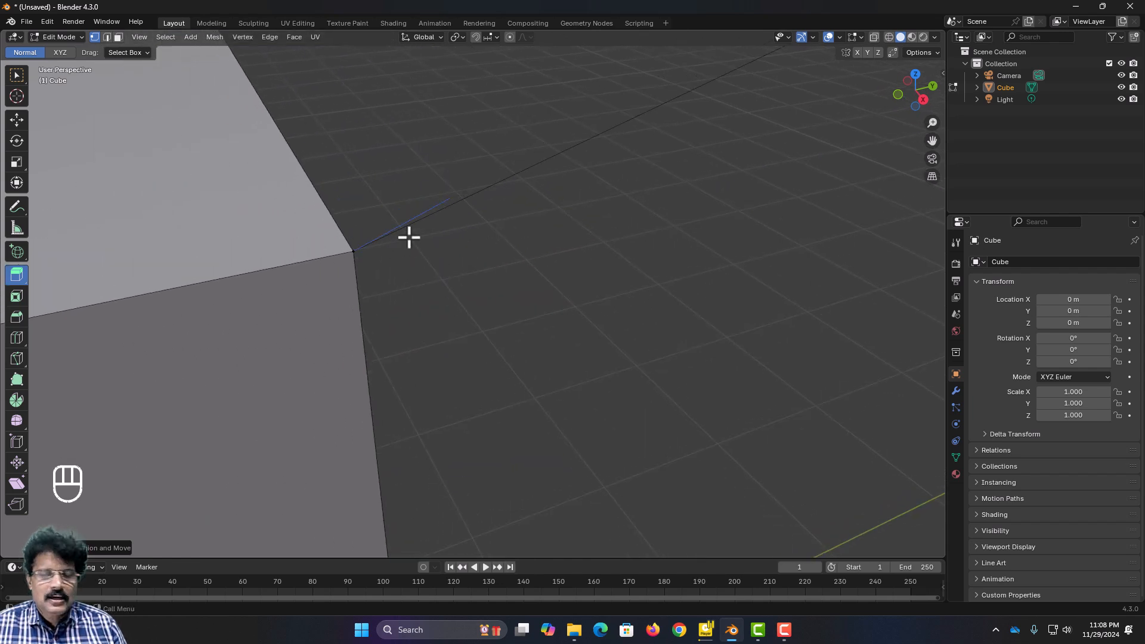
scroll(412, 248, "down", 3)
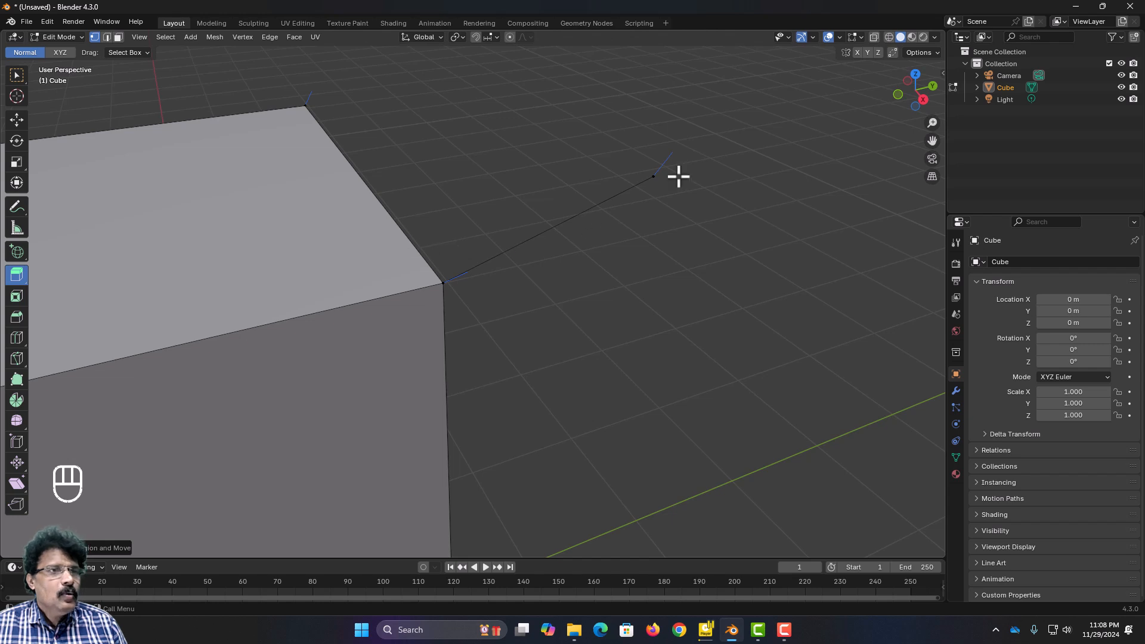
left_click(654, 177)
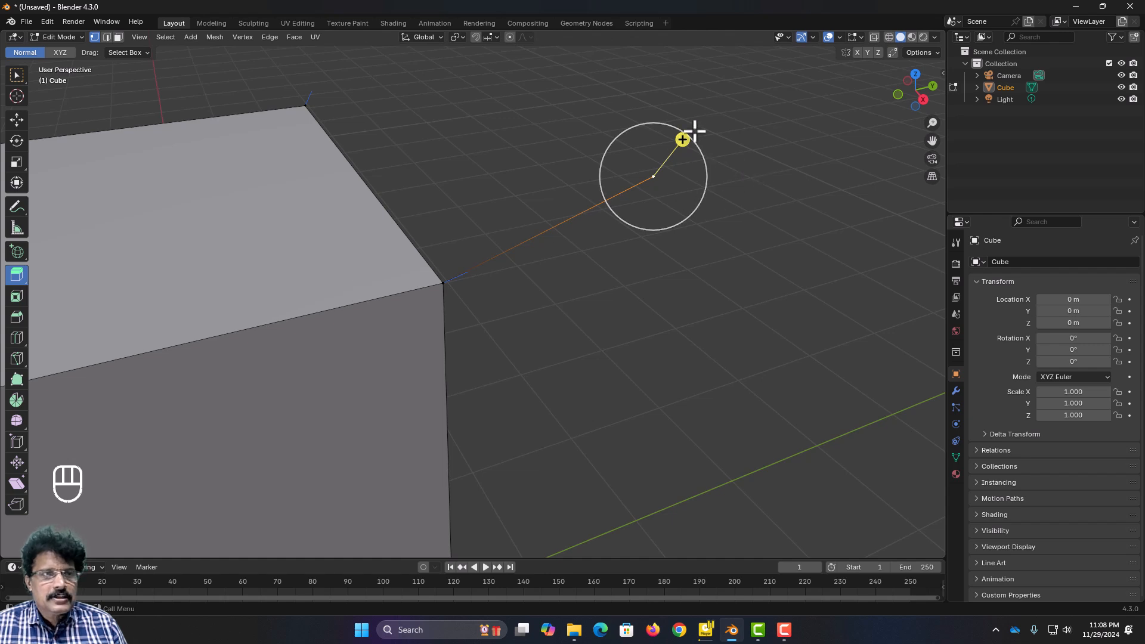
left_click_drag(687, 139, 750, 56)
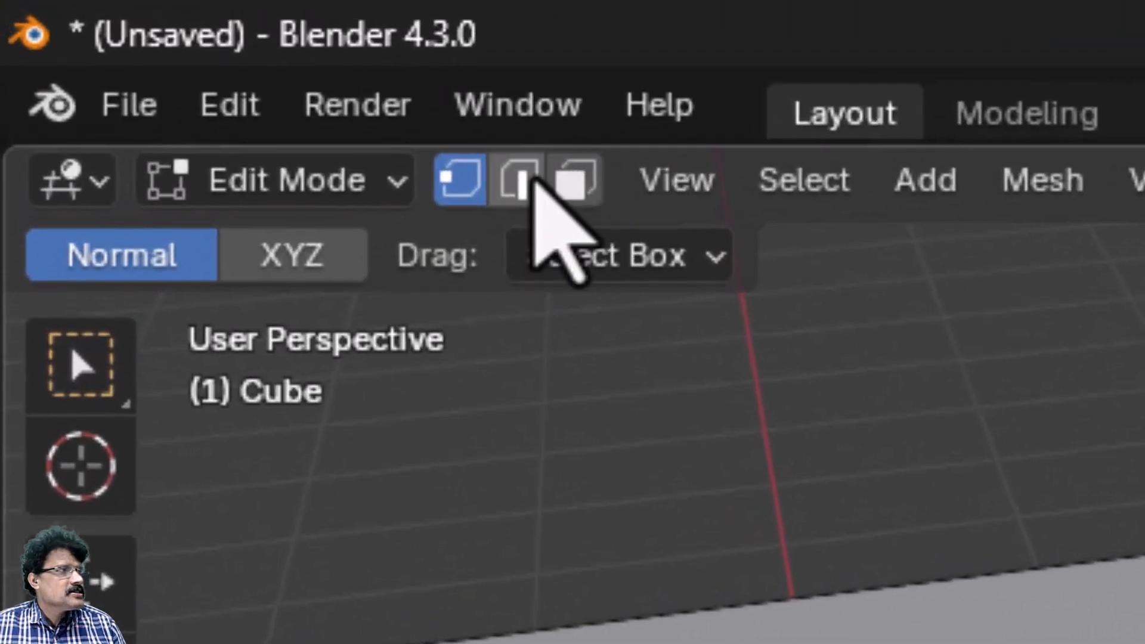
In edge select mode, extrude the upper block's right top edge along its normal into a slanted flap
left_click(531, 185)
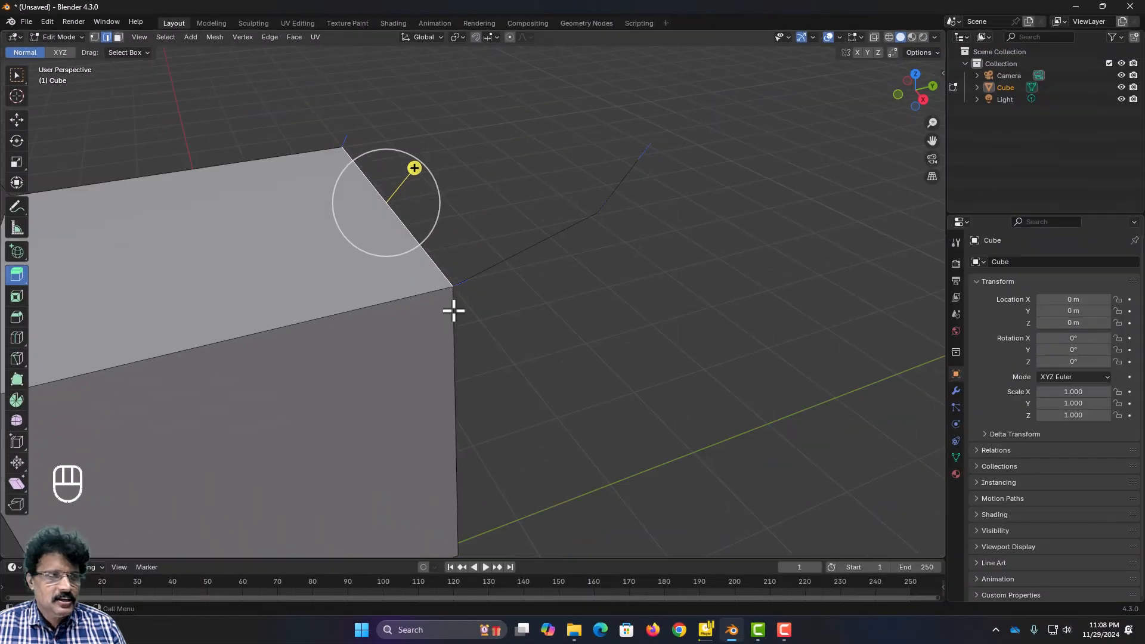
scroll(454, 310, "down", 1)
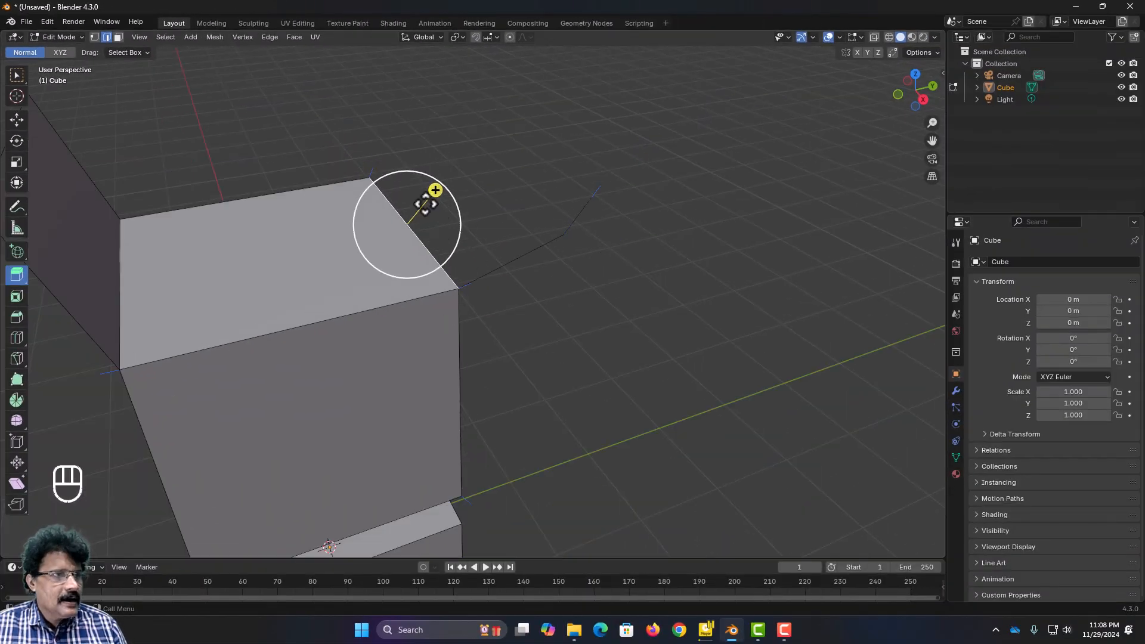
left_click_drag(435, 189, 542, 72)
middle_click_drag(516, 277, 518, 302)
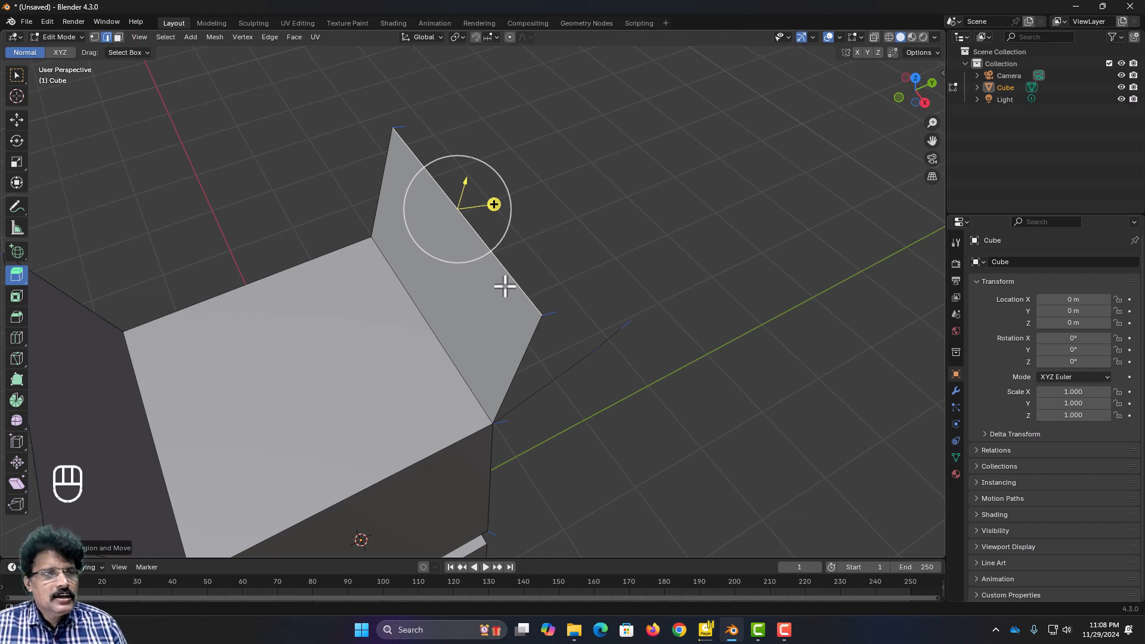
middle_click_drag(505, 287, 517, 325)
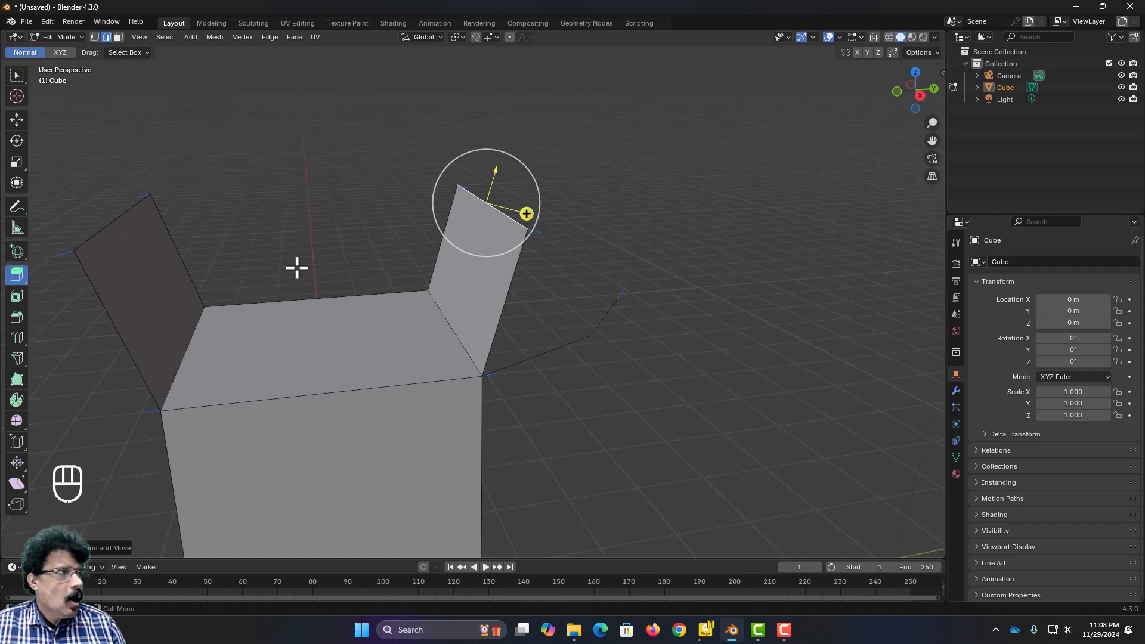
In face select mode, extrude the right flap's face outward along its normal into a solid block
left_click(118, 37)
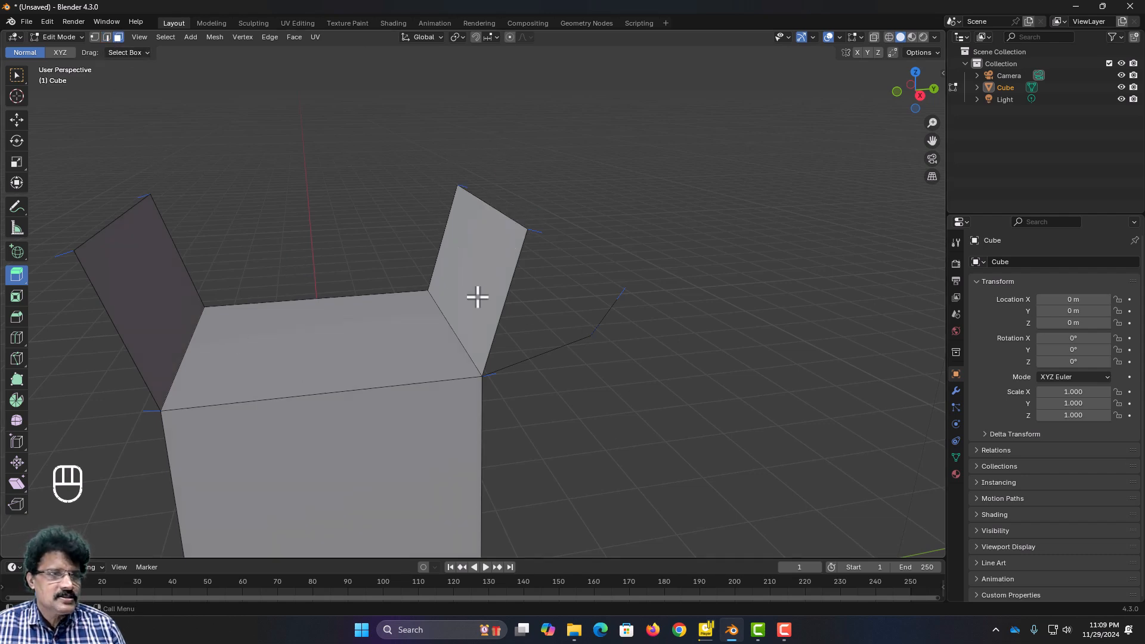
left_click(460, 268)
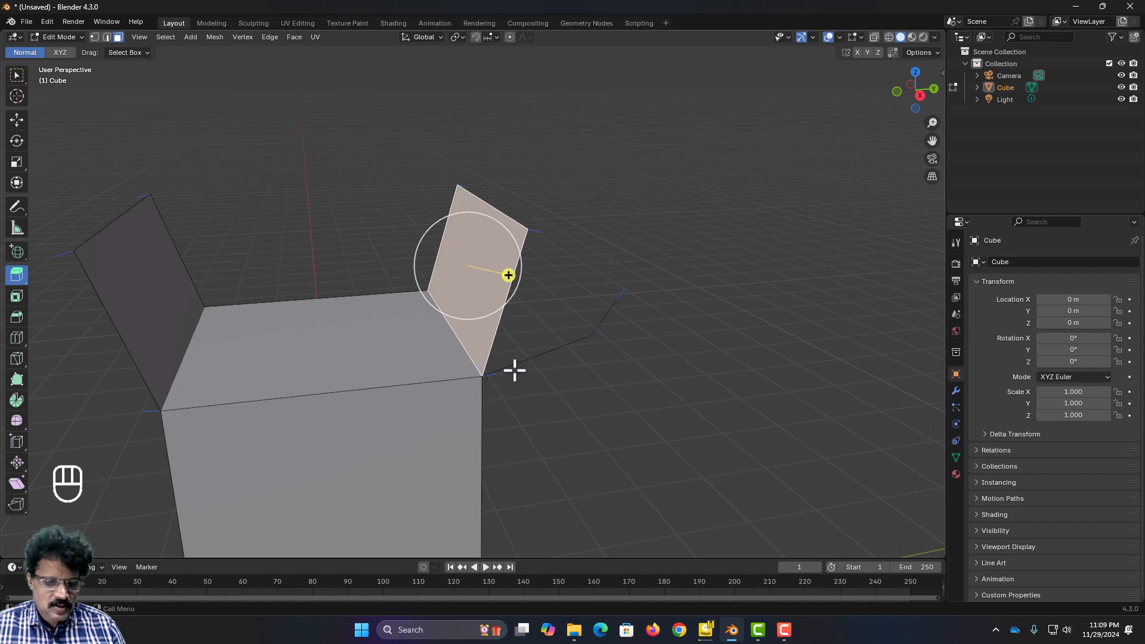
left_click_drag(508, 275, 617, 312)
mouse_move(612, 423)
middle_mouse_down()
mouse_move(491, 399)
mouse_move(660, 427)
mouse_move(614, 440)
middle_mouse_up()
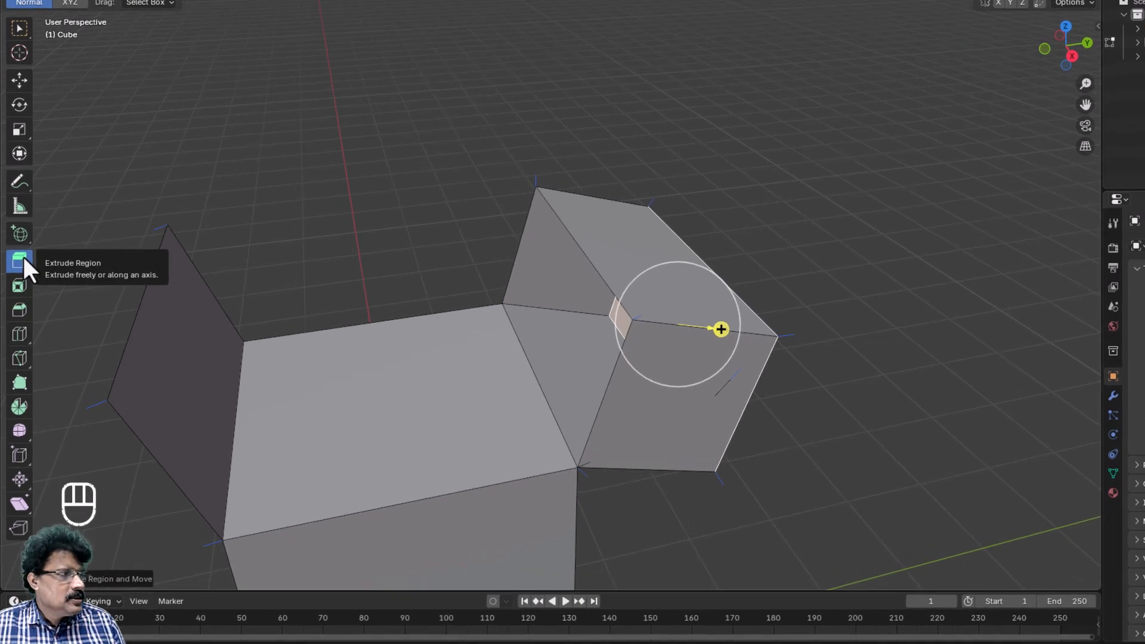
Examine the available variants of the Extrude tool and the extruded block's end face
left_click(20, 275)
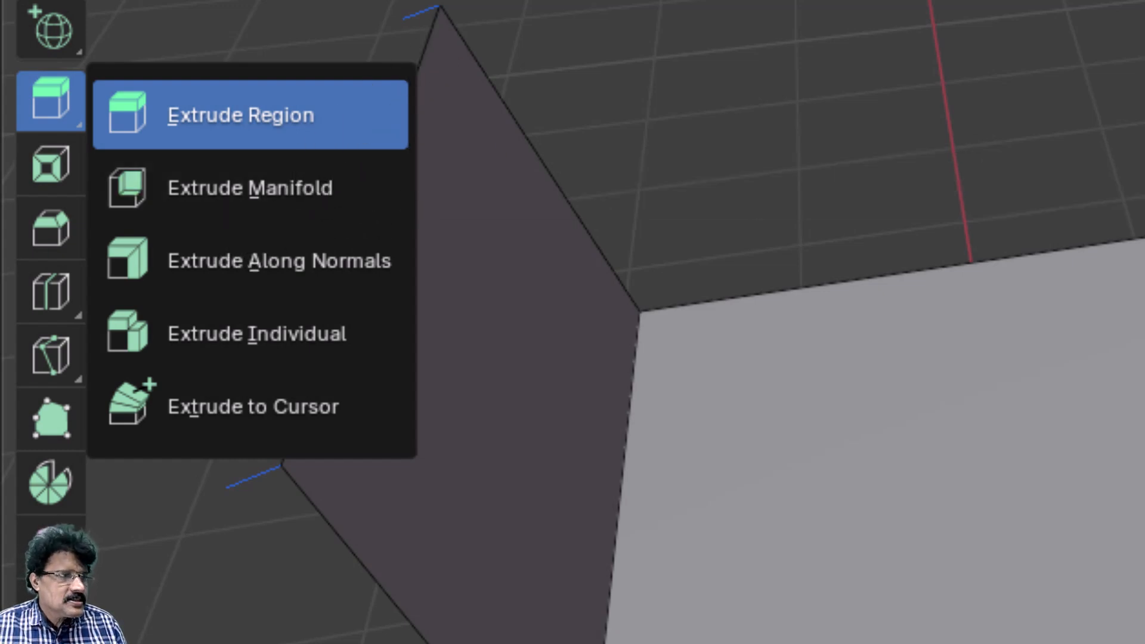
scroll(966, 78, "down", 2)
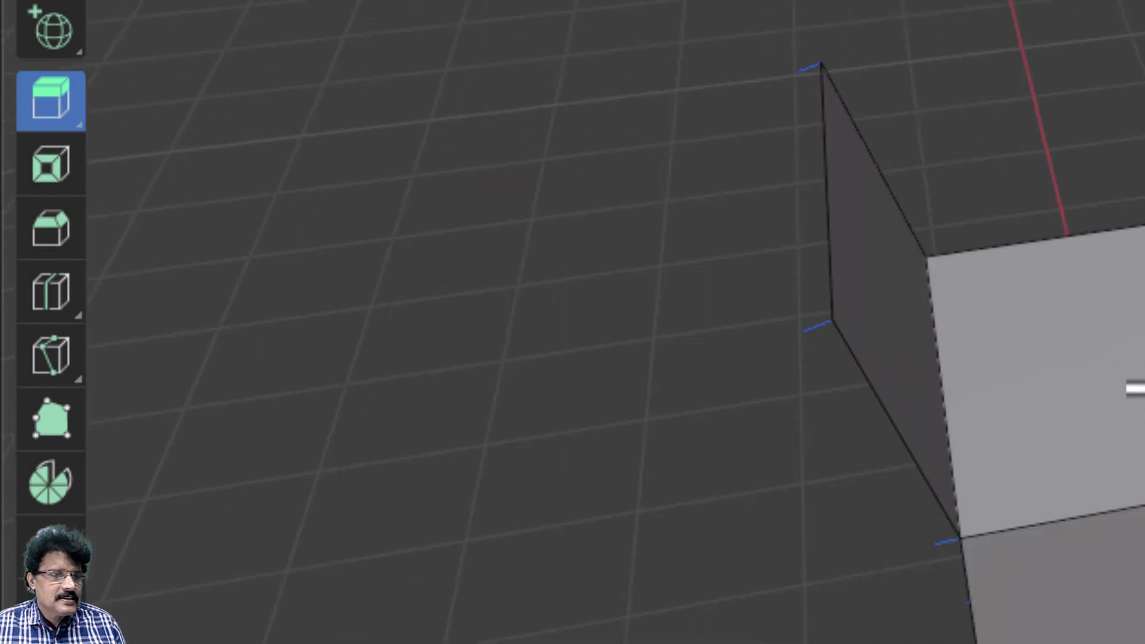
middle_click_drag(1132, 389, 953, 283)
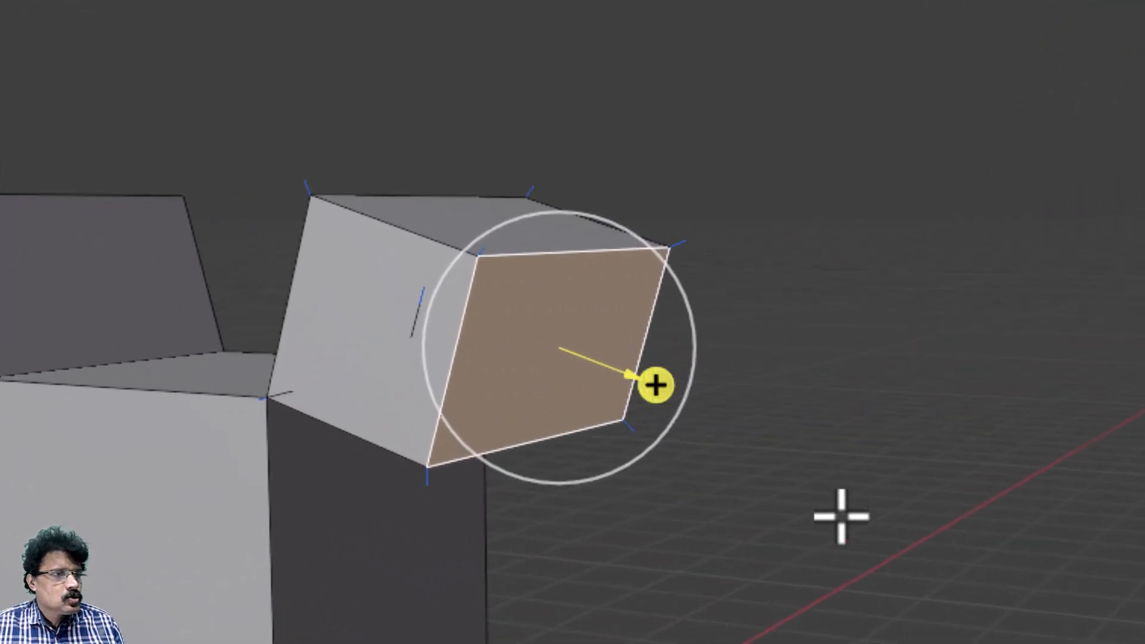
Extrude the slanted block's end face further outward along its normal with Extrude Region
left_click_drag(659, 384, 889, 575)
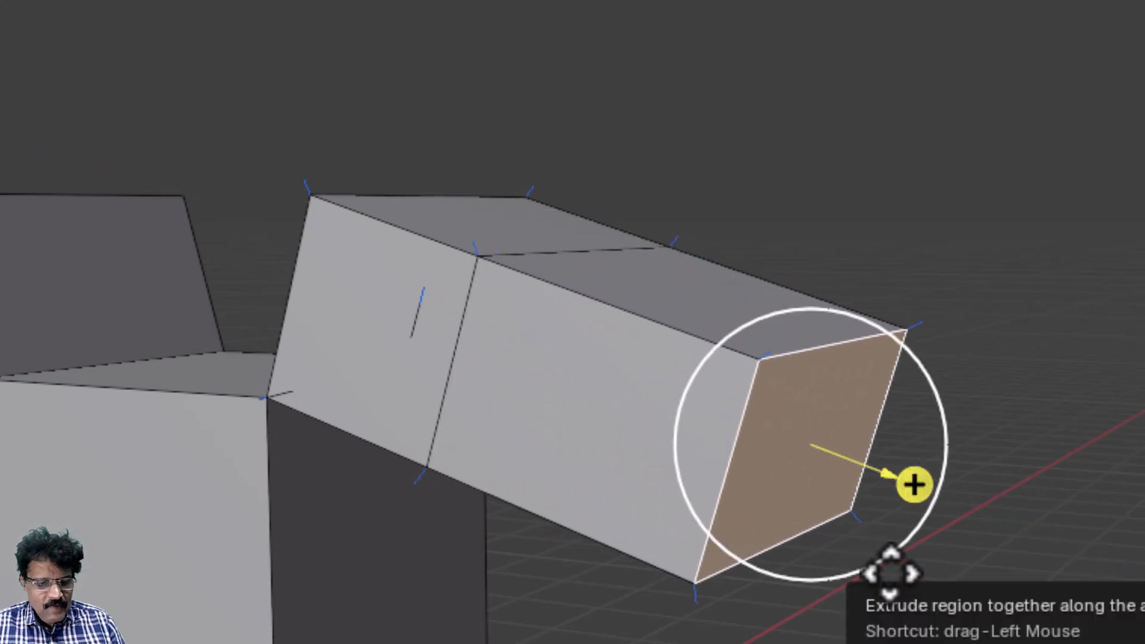
Try extruding the slanted block's end face back inward with Extrude Region, and undo that extrusion
left_click_drag(913, 482, 784, 485)
middle_click_drag(784, 484, 674, 480)
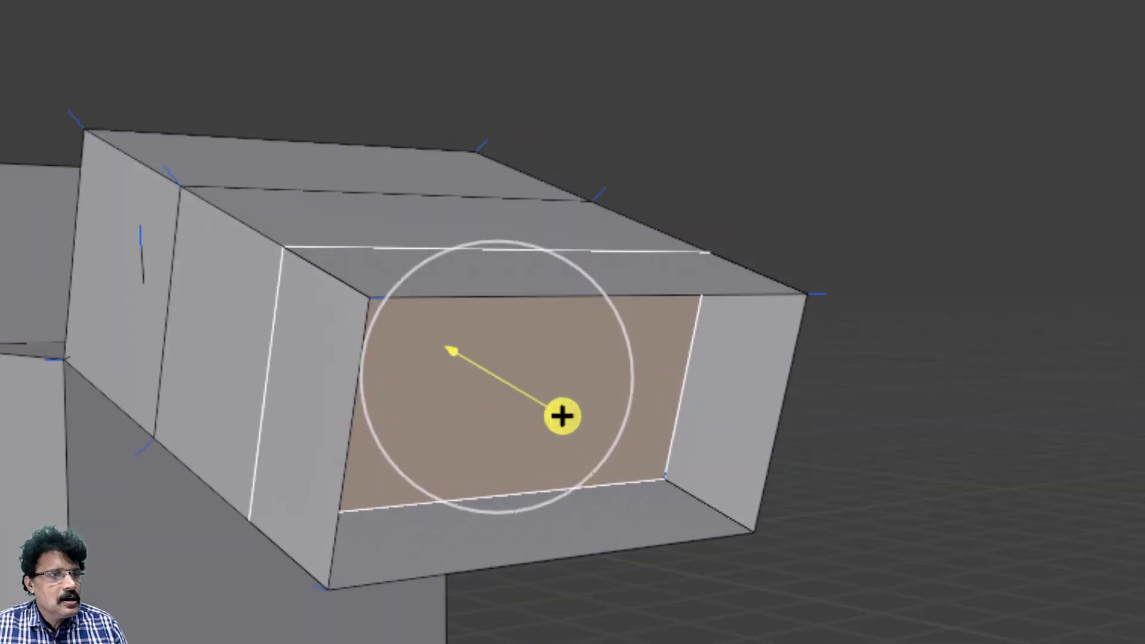
middle_click_drag(818, 573, 770, 600)
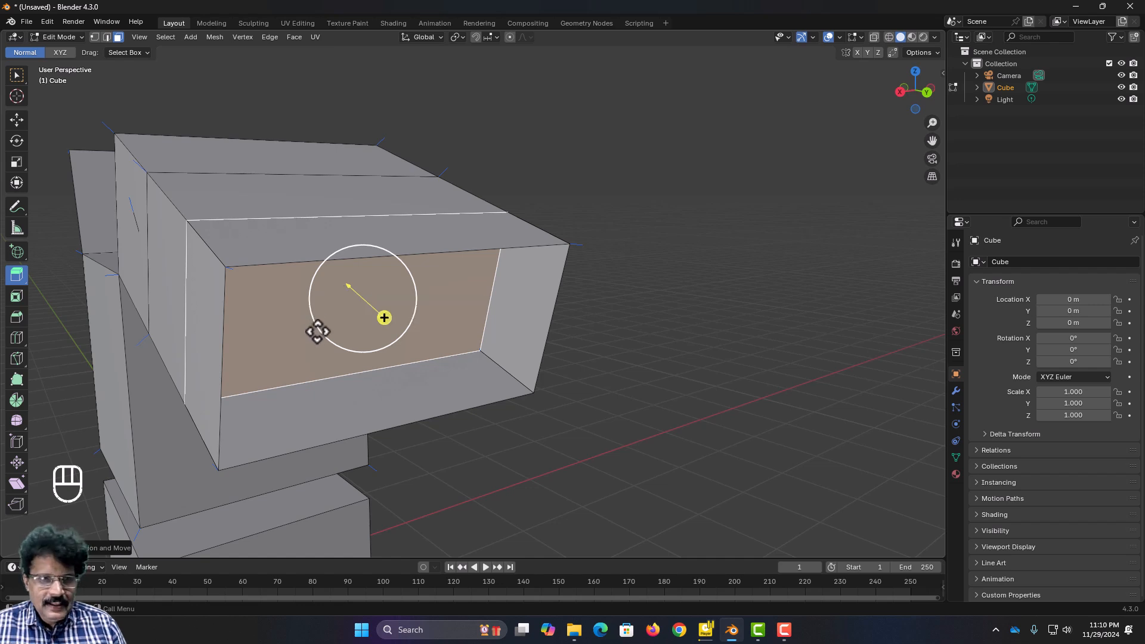
left_click(46, 20)
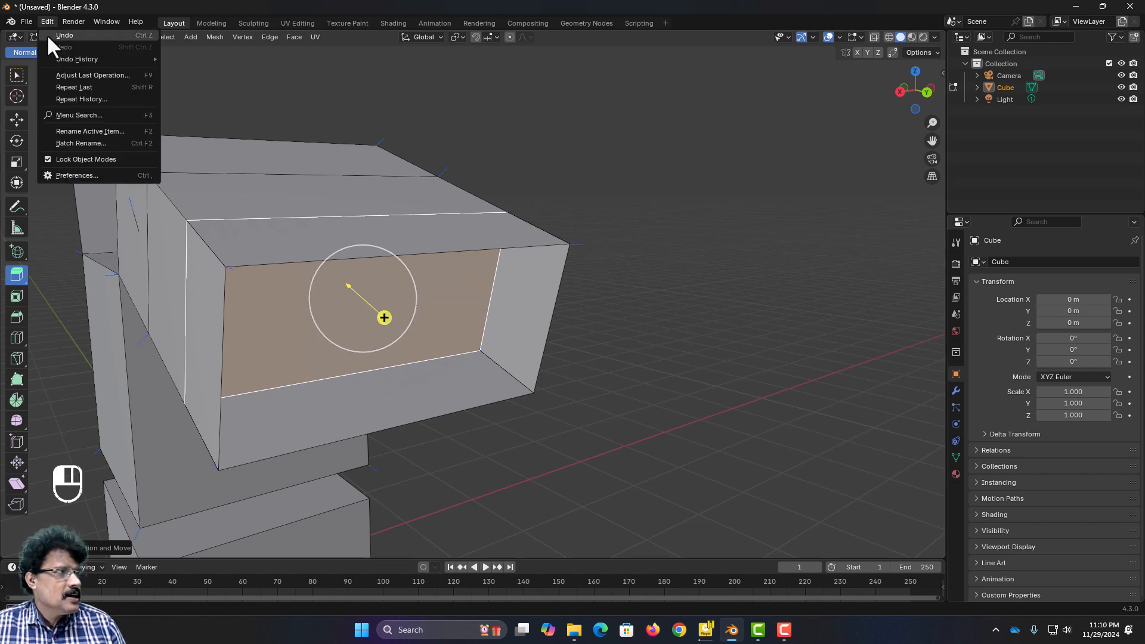
left_click(47, 34)
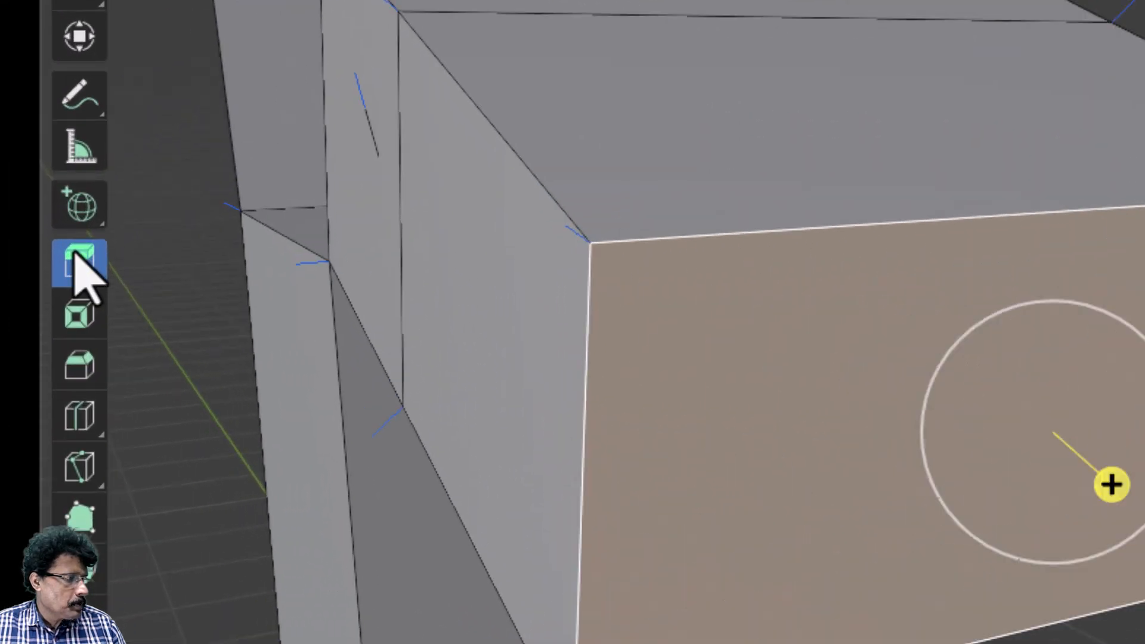
Push the slanted block's end face inward about 0.46 m along its normal with Extrude Manifold
left_click(15, 273)
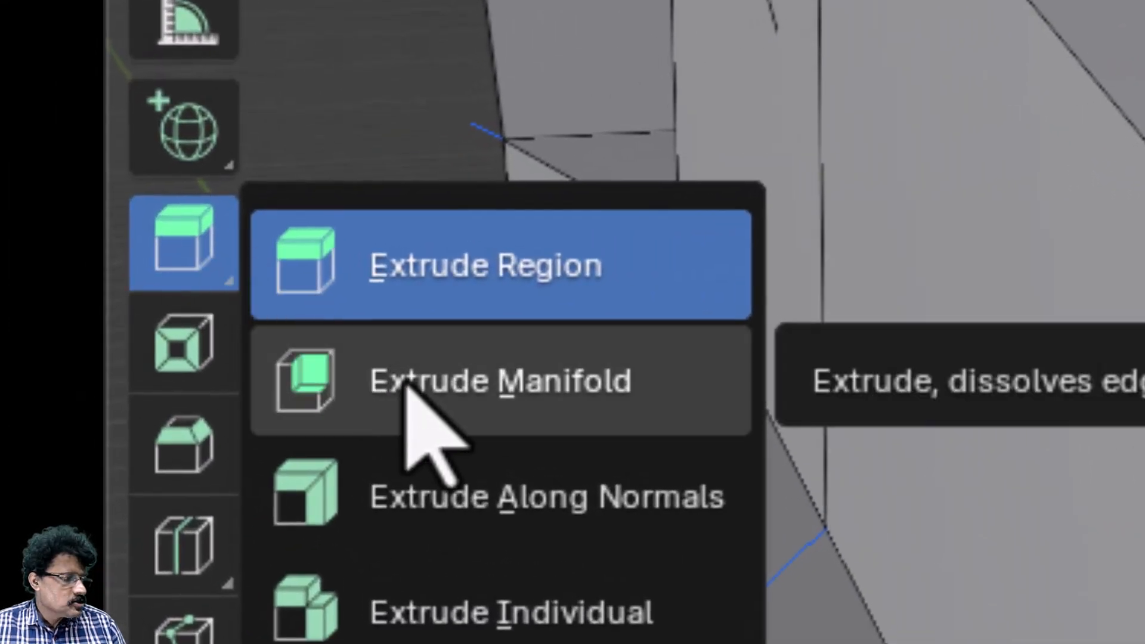
left_click(407, 385)
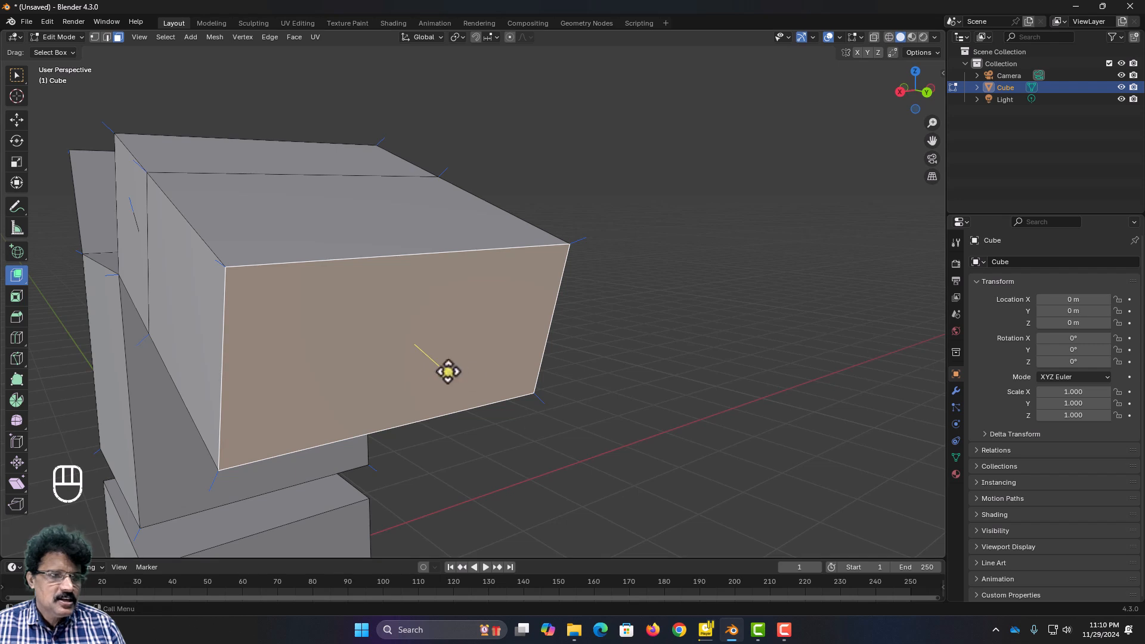
left_click_drag(438, 370, 406, 333)
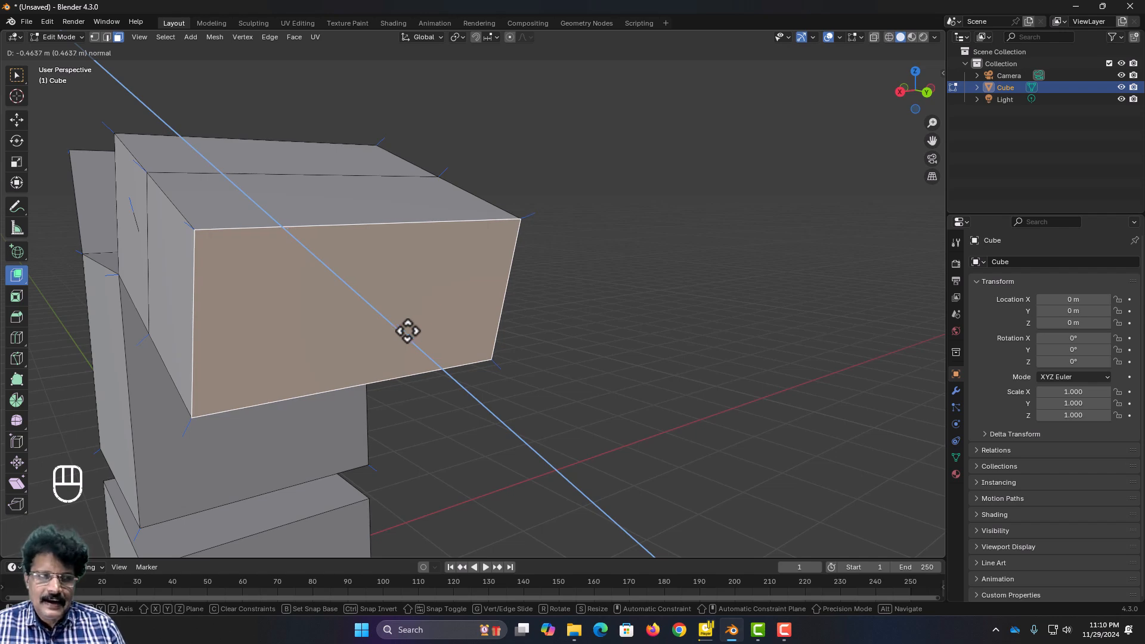
left_click_drag(408, 331, 409, 334)
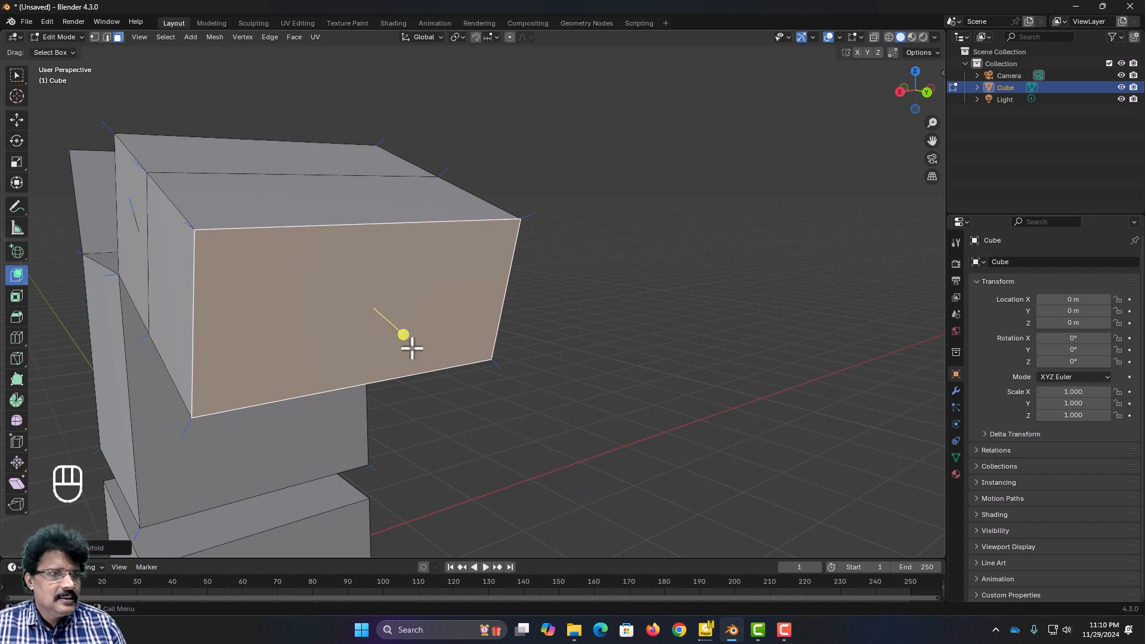
left_click(22, 275)
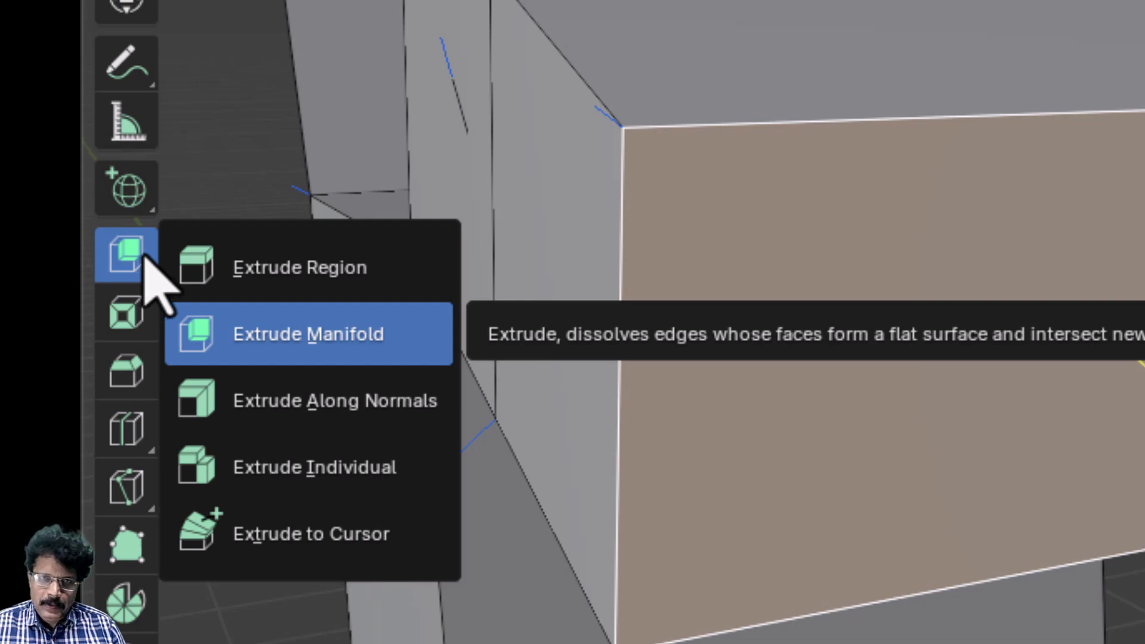
left_click(145, 256)
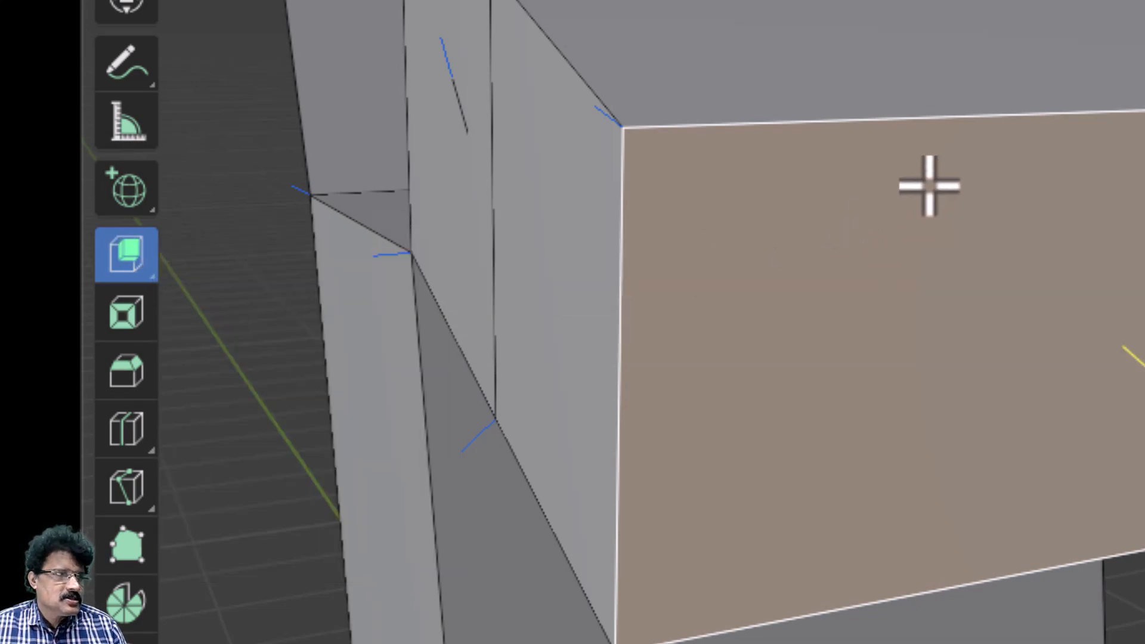
Extrude the upper block's large vertical side face, below the two raised flaps, outward along its normal
scroll(928, 188, "down", 5)
middle_click_drag(906, 277, 1142, 278)
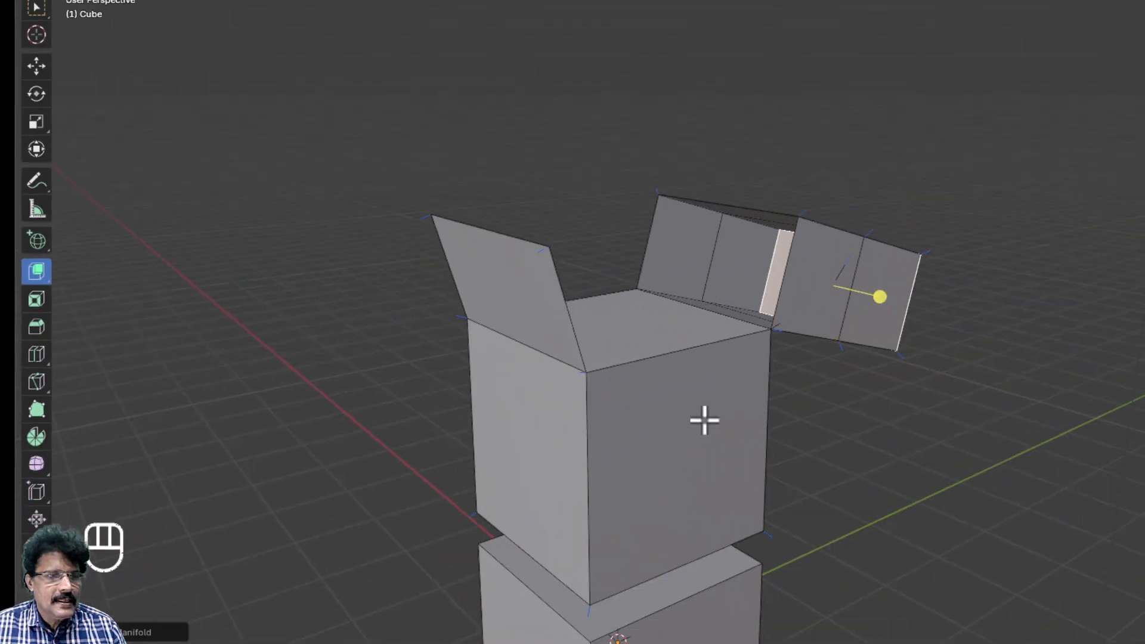
left_click(520, 387)
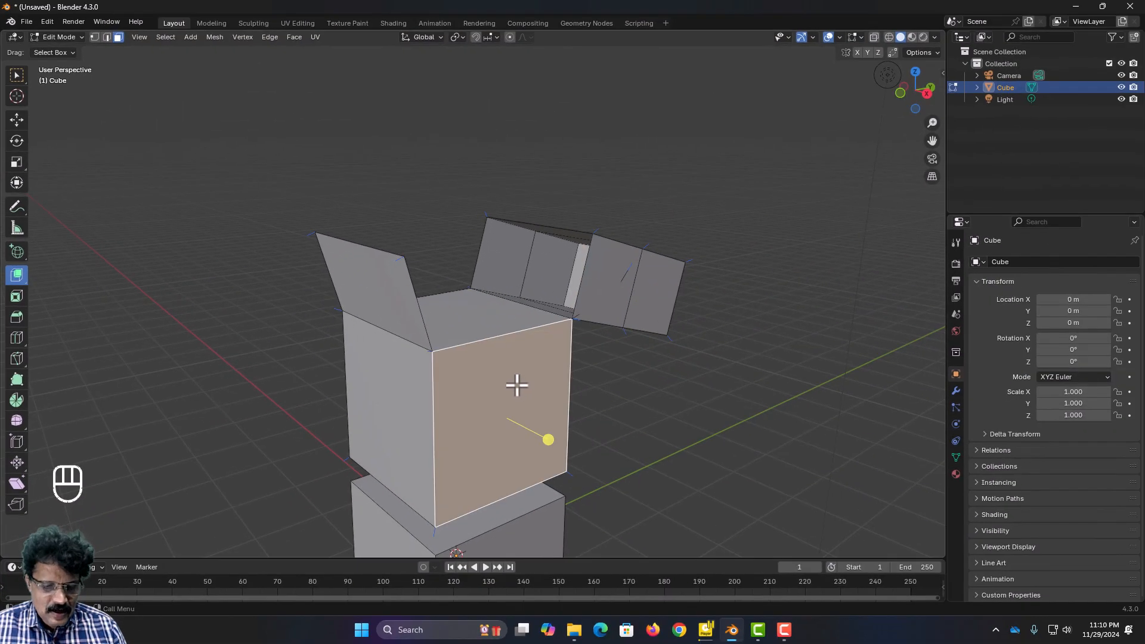
key("e")
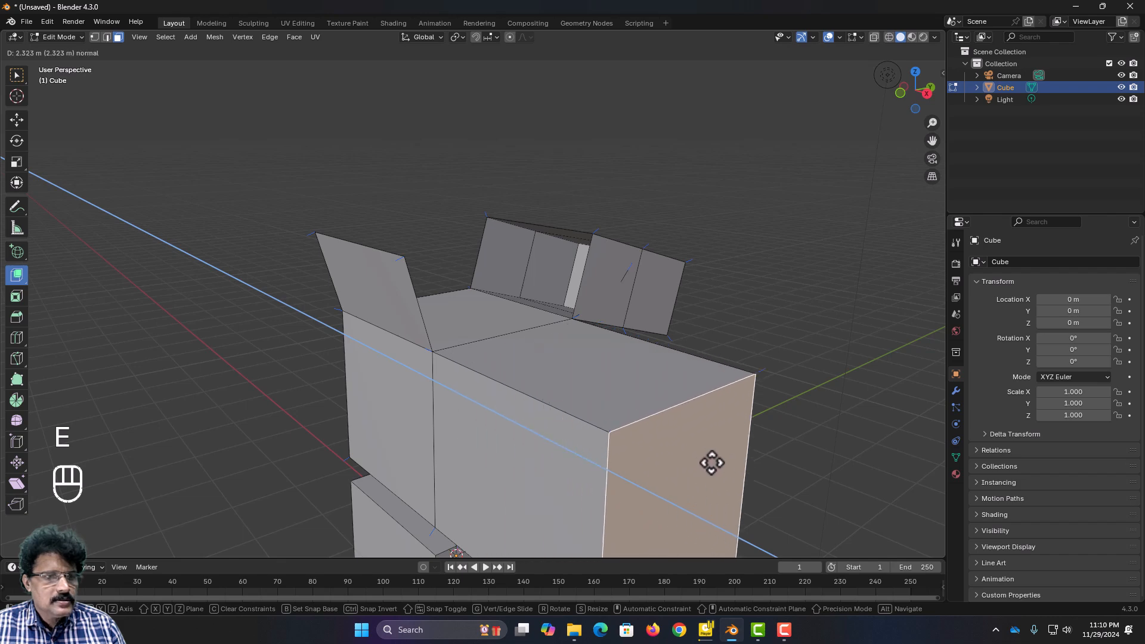
left_click(635, 483)
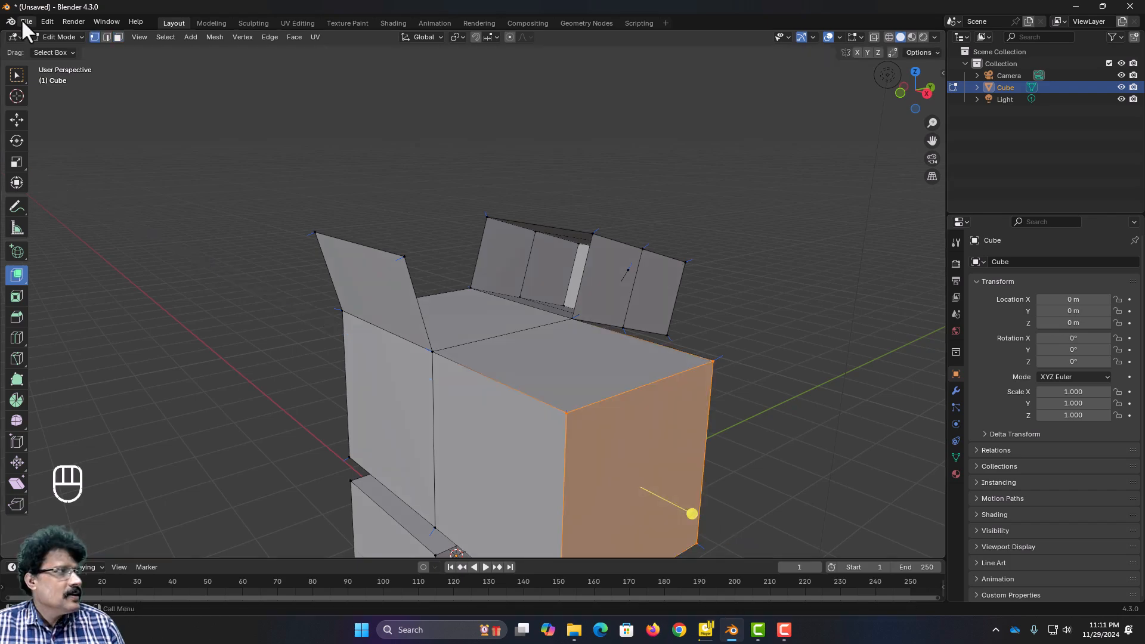
Start a new General file without saving the changes to the current one
left_click(23, 21)
mouse_move(36, 37)
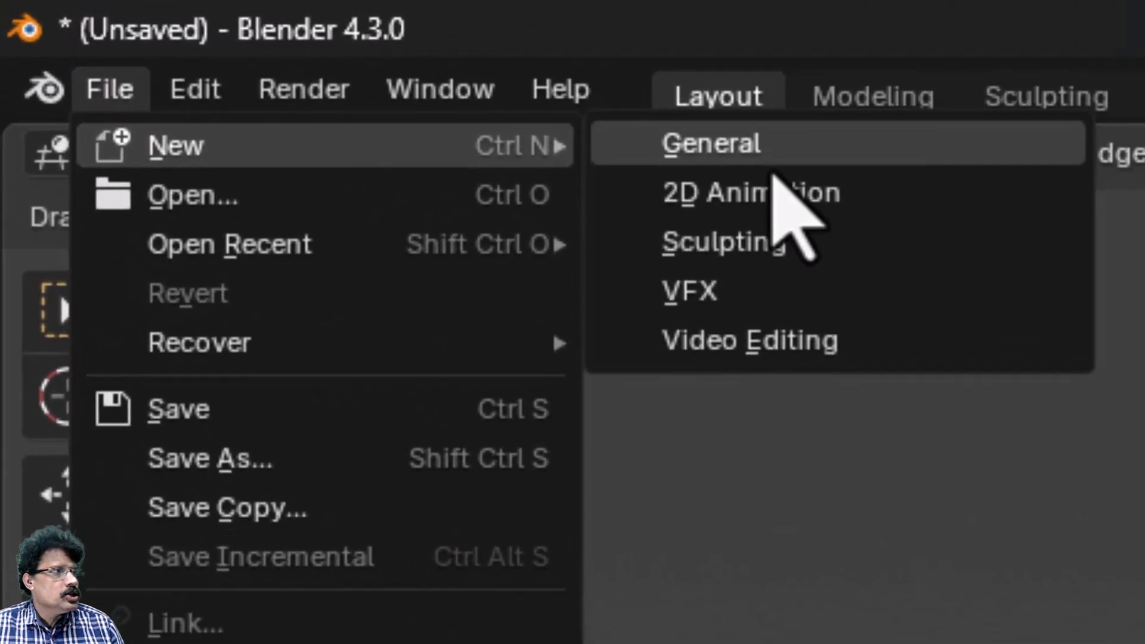
left_click(716, 141)
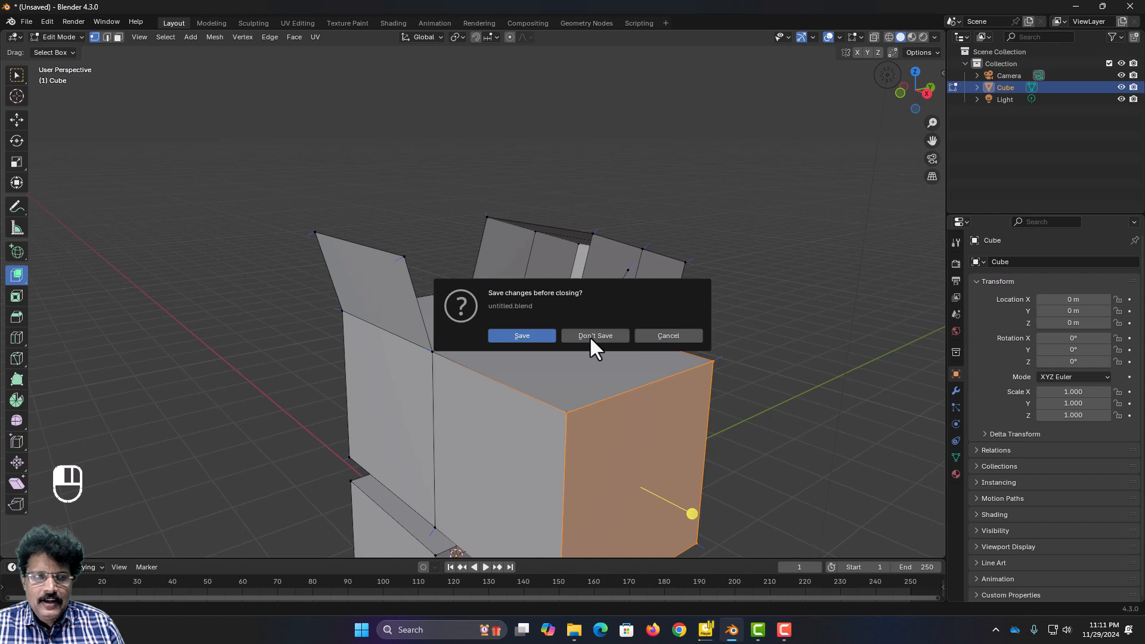
left_click(592, 337)
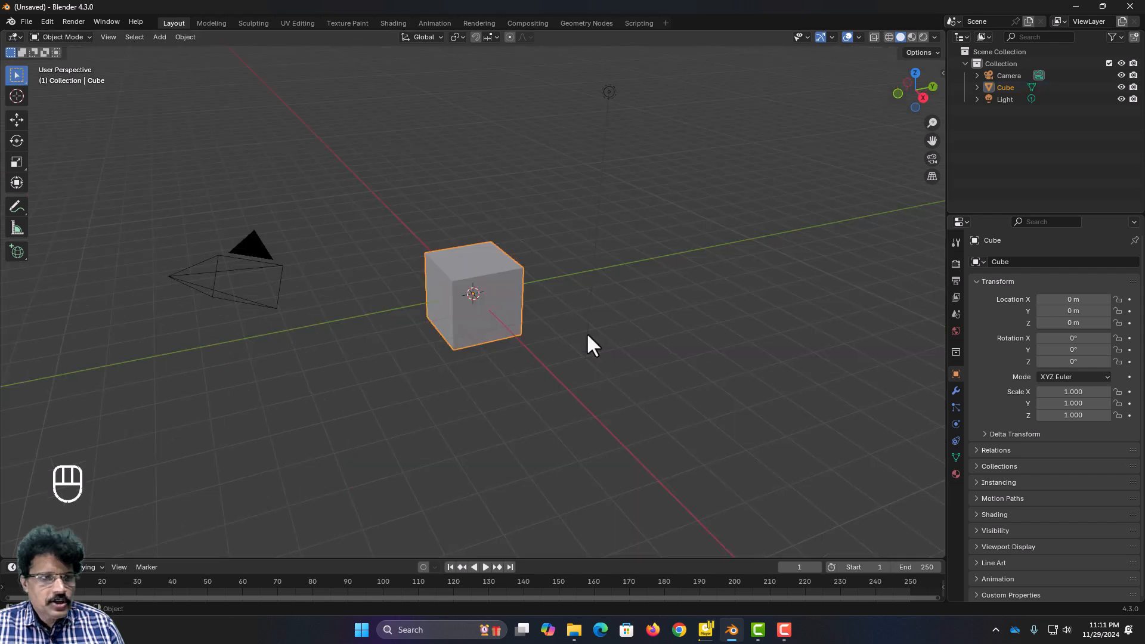
Delete the default cube and add an ico sphere mesh at the world origin
key("x")
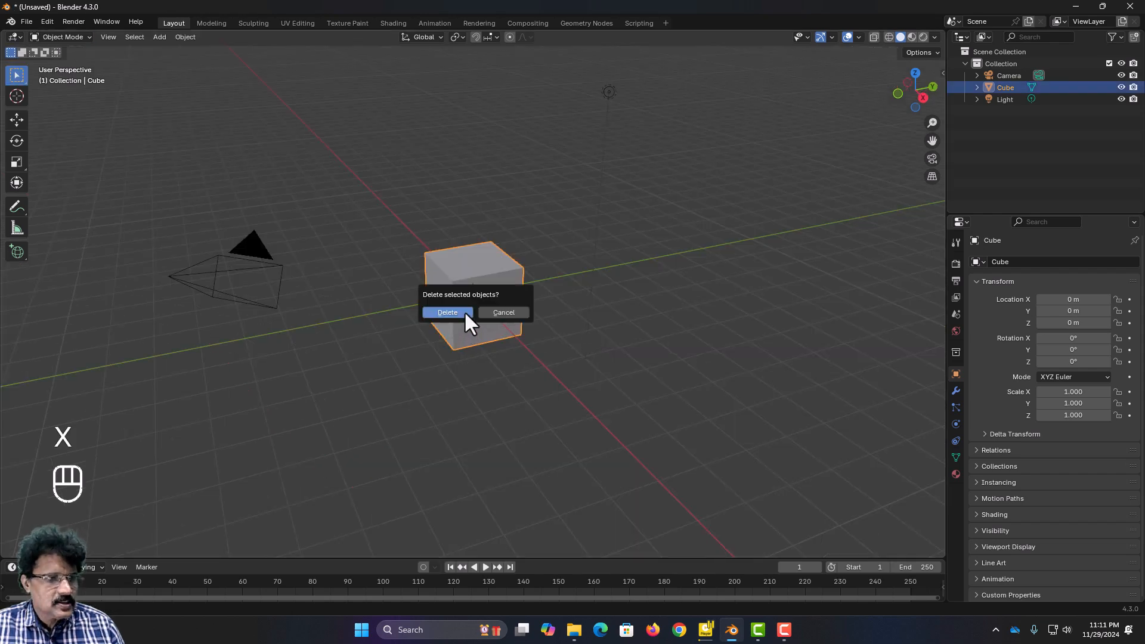
left_click(465, 311)
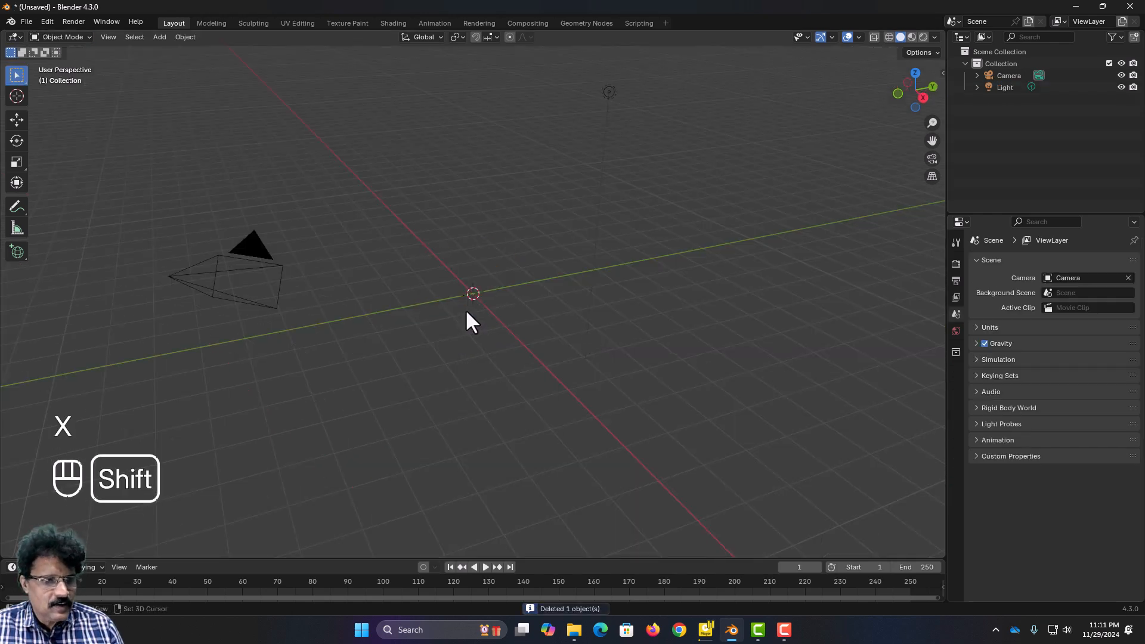
key("shift+a")
mouse_move(466, 310)
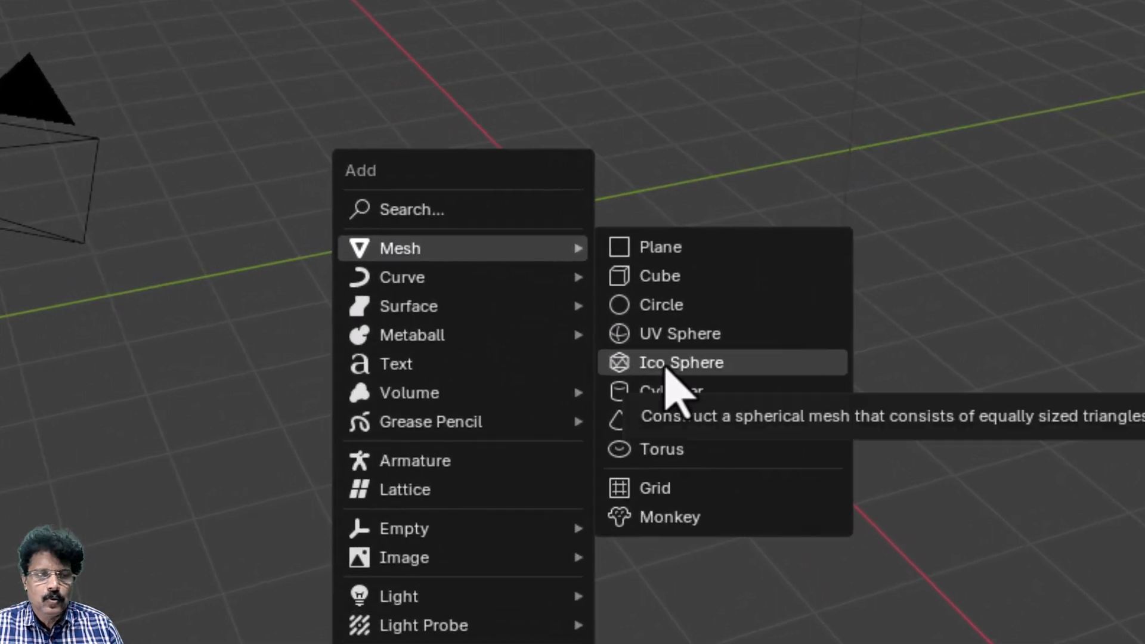
left_click(664, 365)
scroll(664, 365, "up", 4)
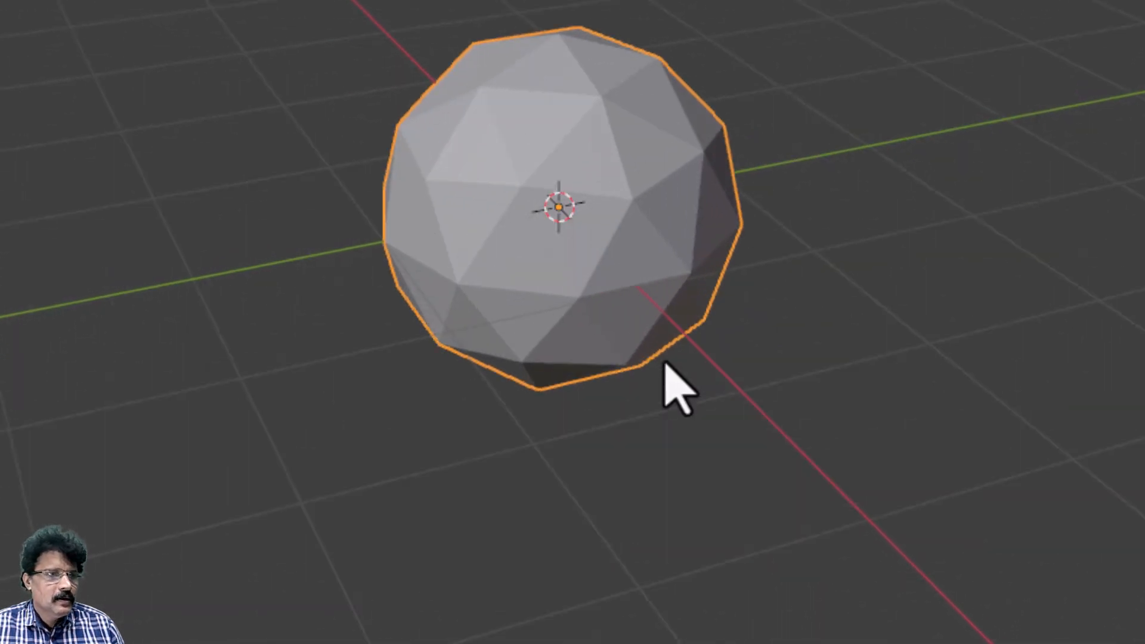
scroll(666, 362, "up", 1)
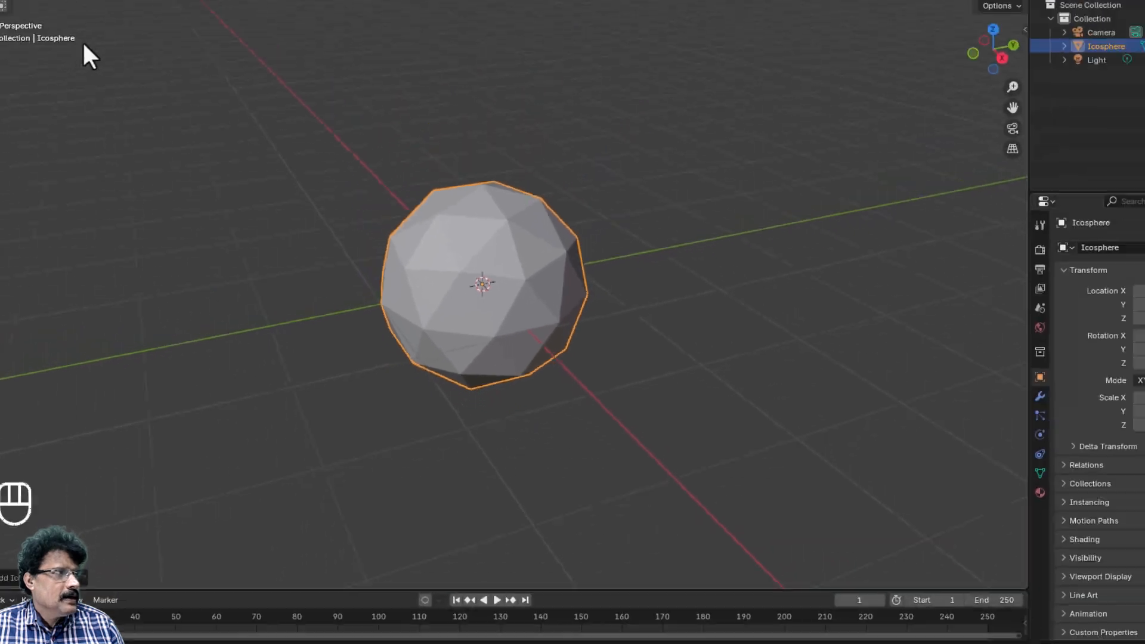
In Edit Mode with face selection, extrude five adjacent faces forming a pentagon on the icosphere about 0.76 m outward as one region
key("Tab")
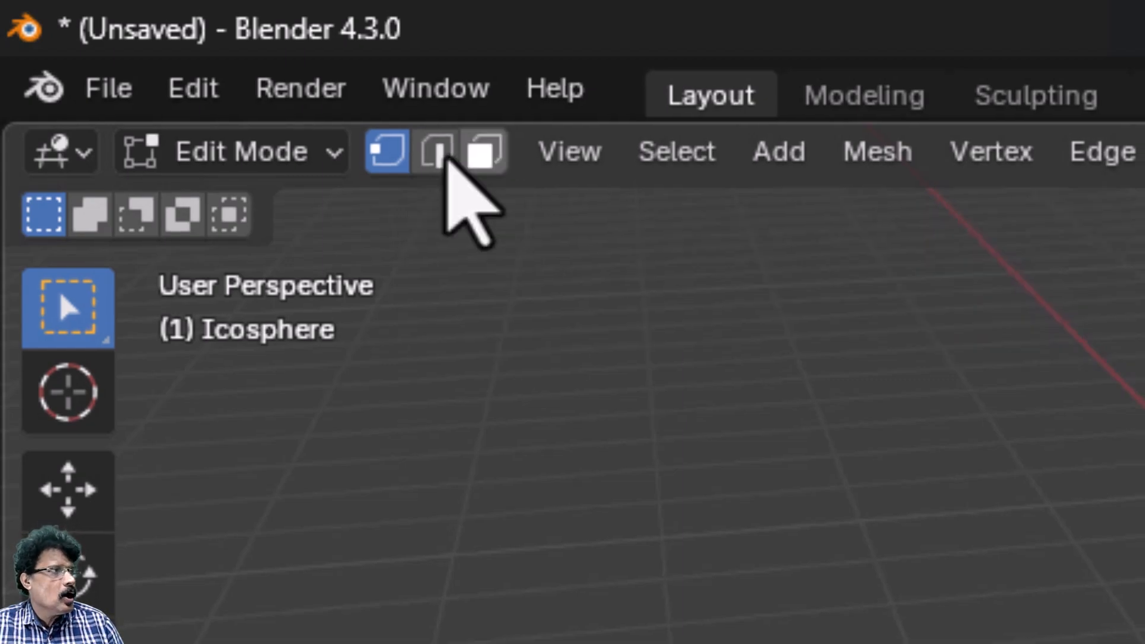
key("3")
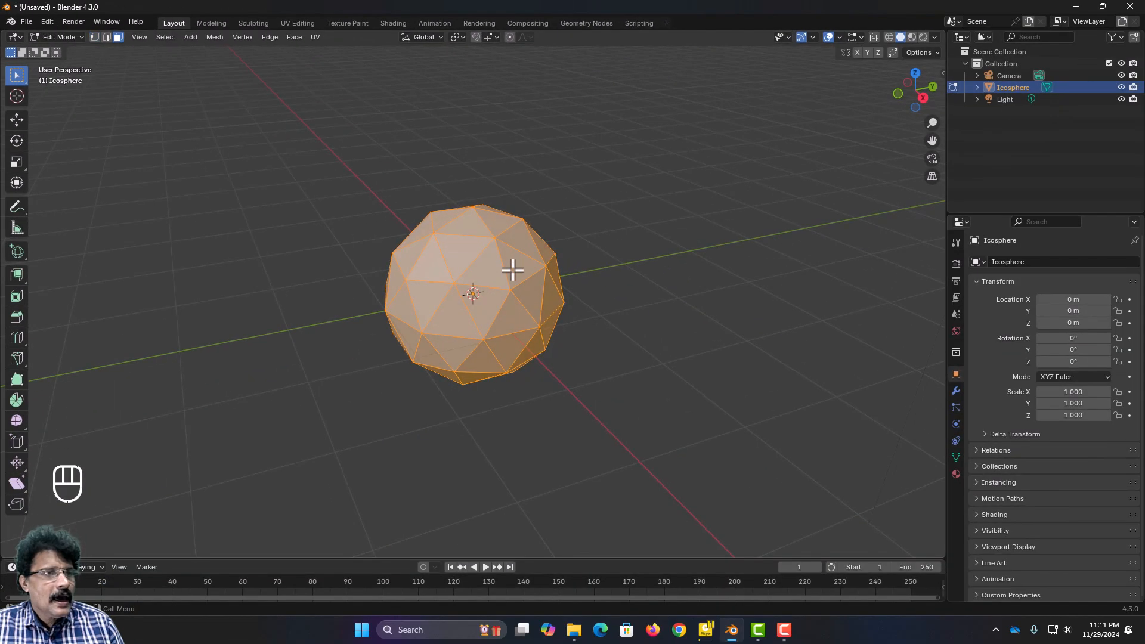
left_click(511, 270)
left_click(525, 299, "shift")
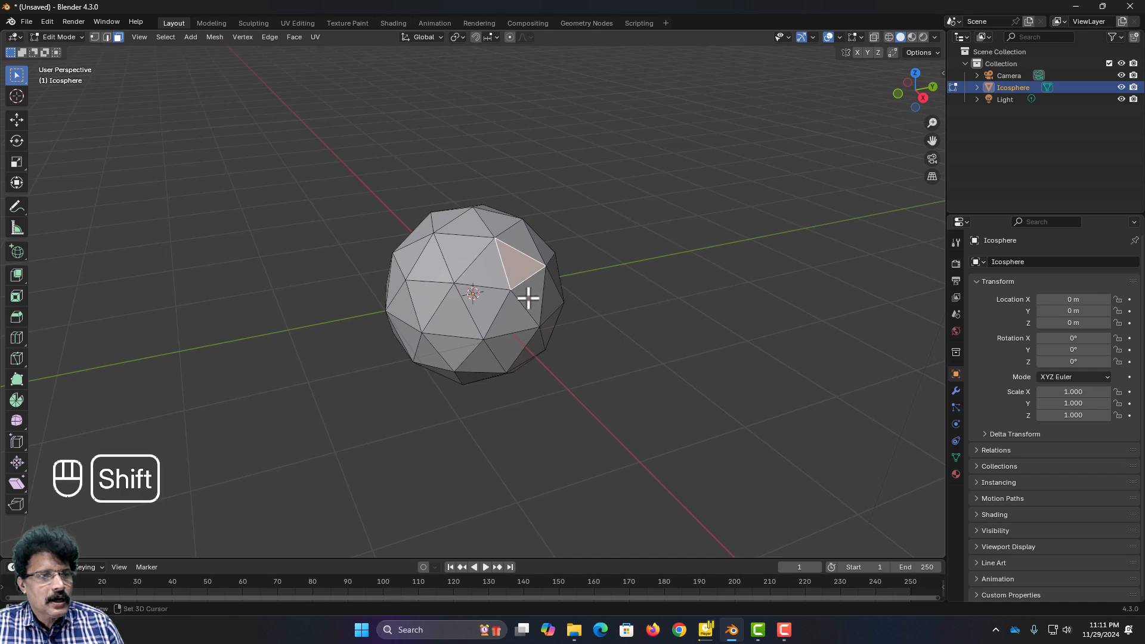
left_click(504, 314, "shift")
left_click(488, 305, "shift")
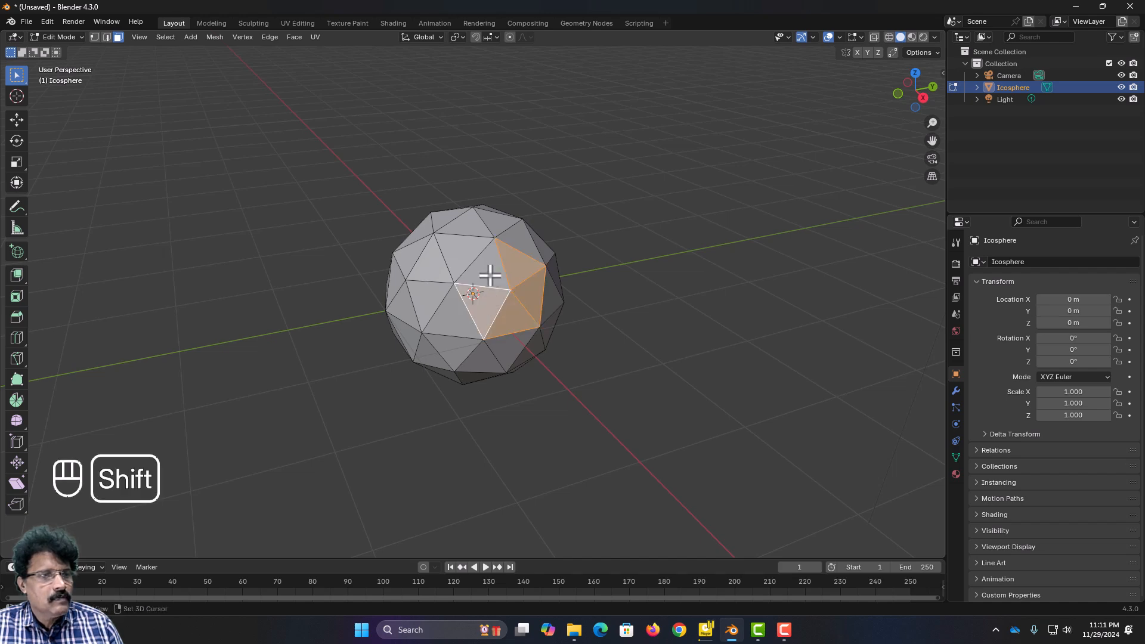
left_click(489, 274, "shift")
scroll(534, 338, "up", 1)
scroll(534, 338, "up", 2)
middle_click_drag(529, 345, 473, 370, "shift")
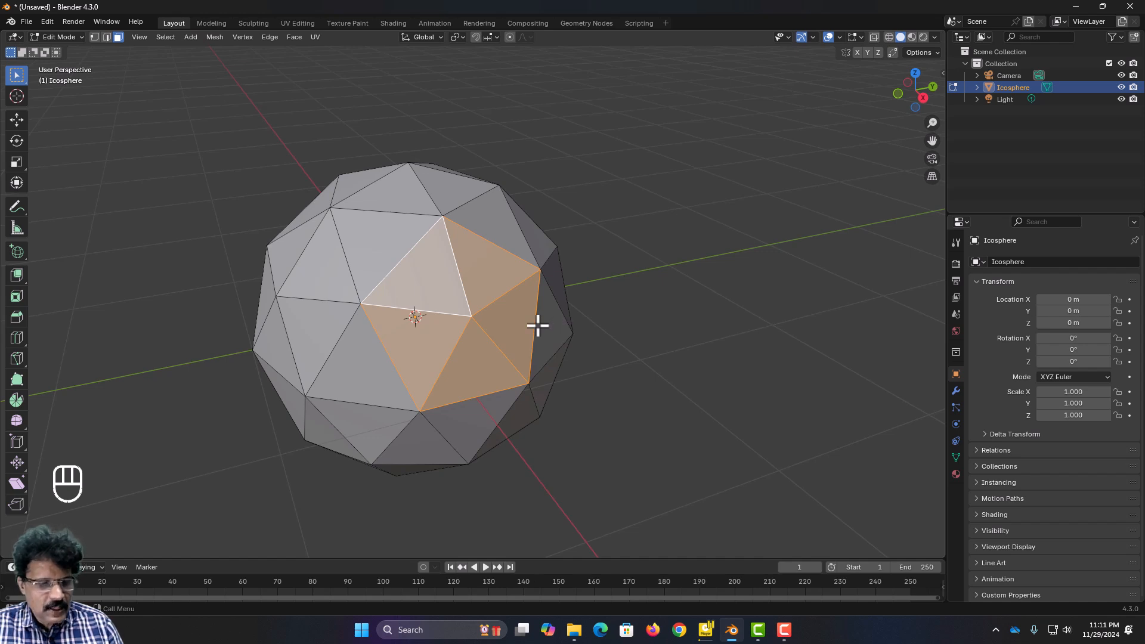
key("e")
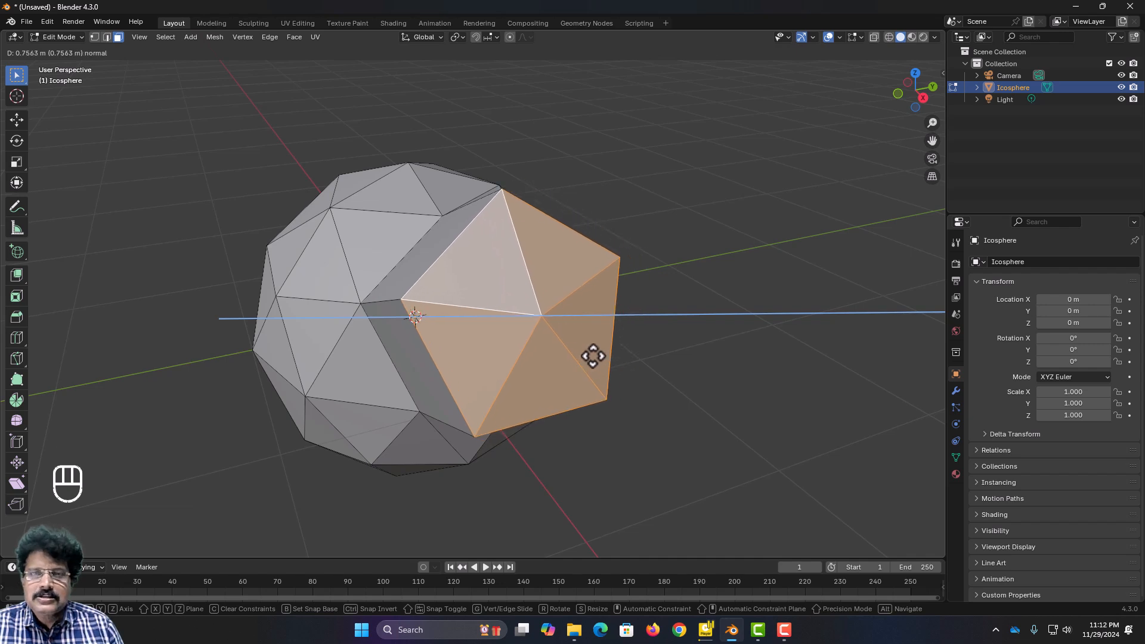
left_click(593, 356)
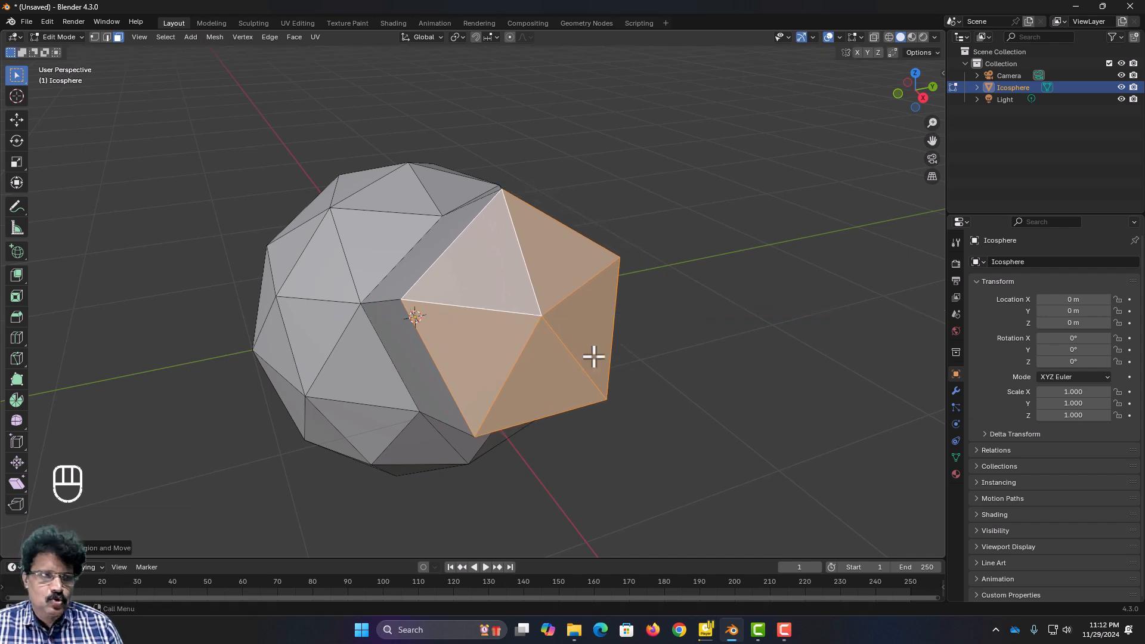
Extrude five adjacent faces forming a second pentagon on the icosphere, beside the first extrusion, outward with Extrude Along Normals
middle_click_drag(593, 356, 387, 381)
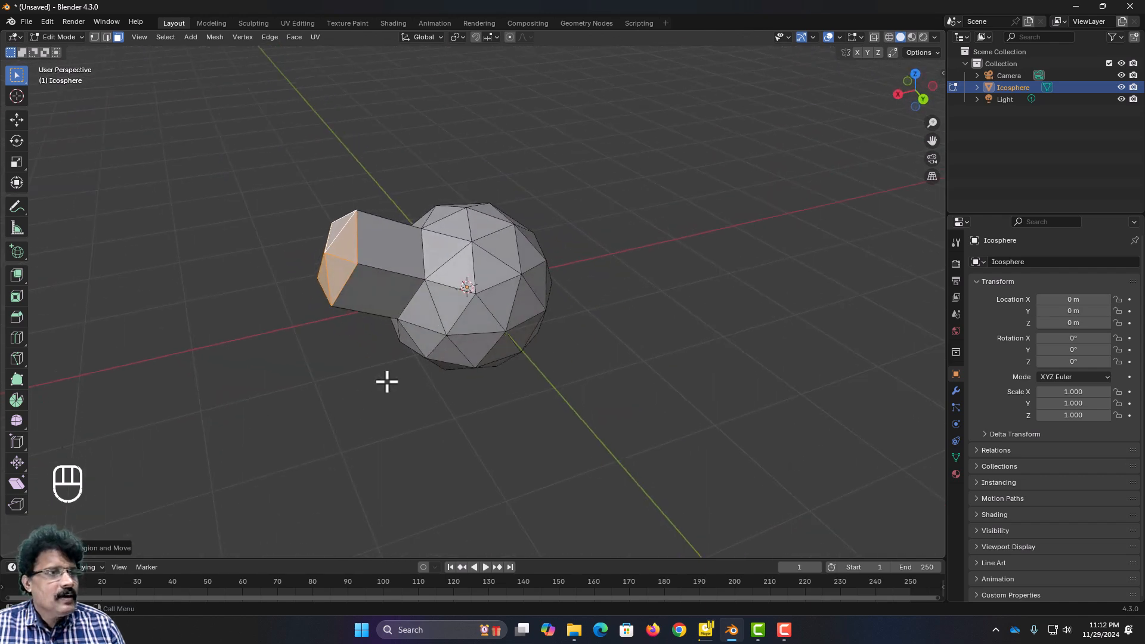
left_click(493, 263)
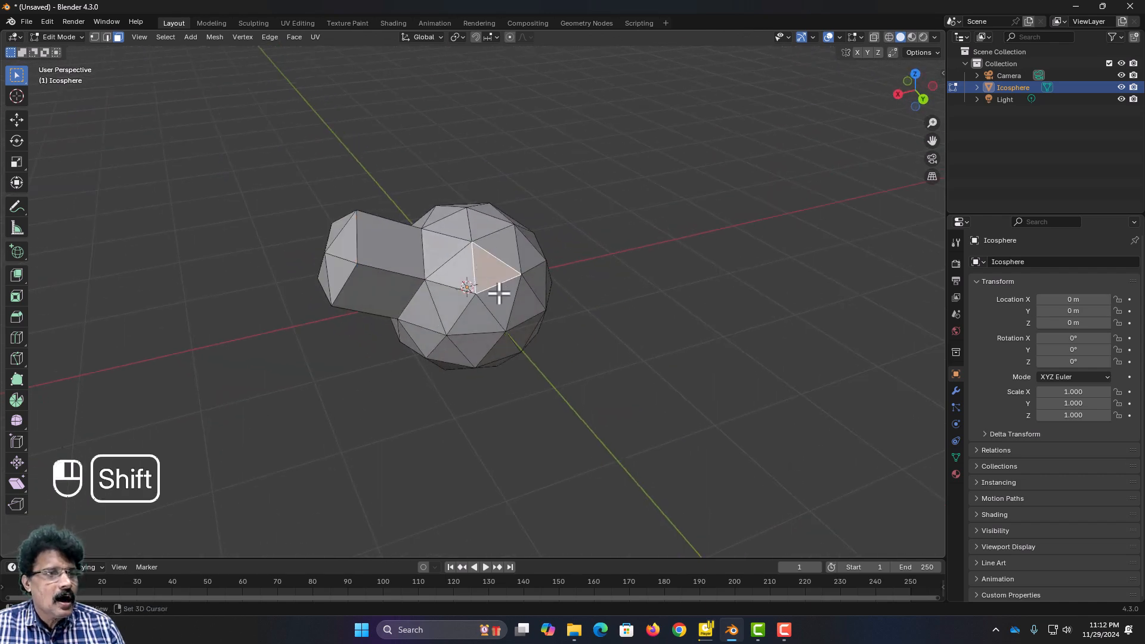
left_click(495, 292, "shift")
left_click(467, 316, "shift")
left_click(453, 296, "shift")
left_click(457, 266, "shift")
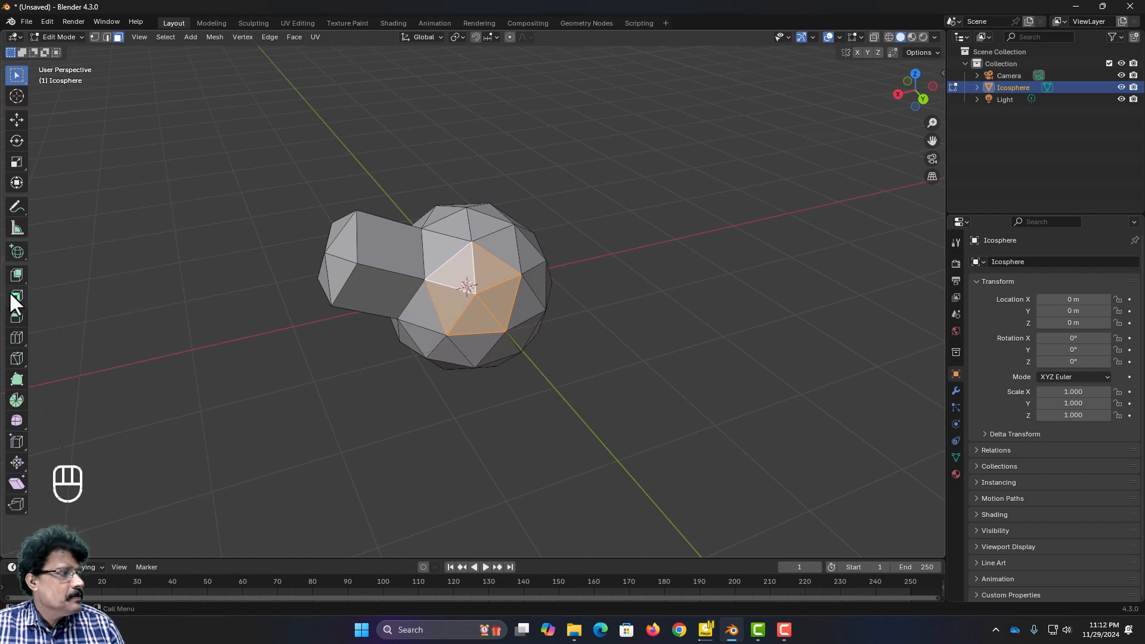
left_click(19, 275)
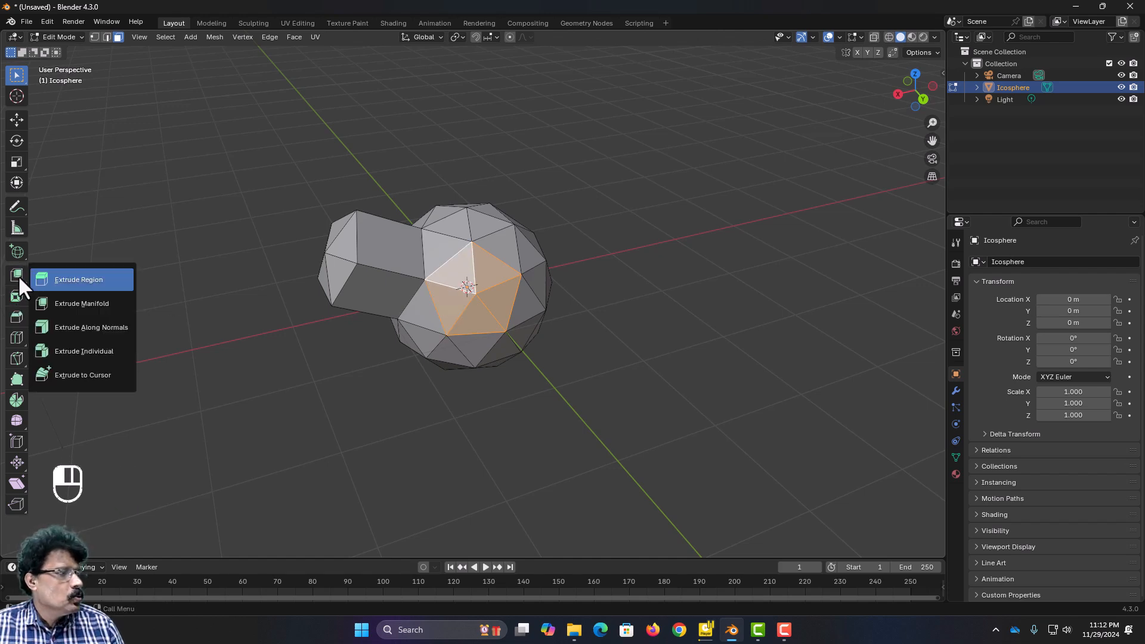
left_click(79, 327)
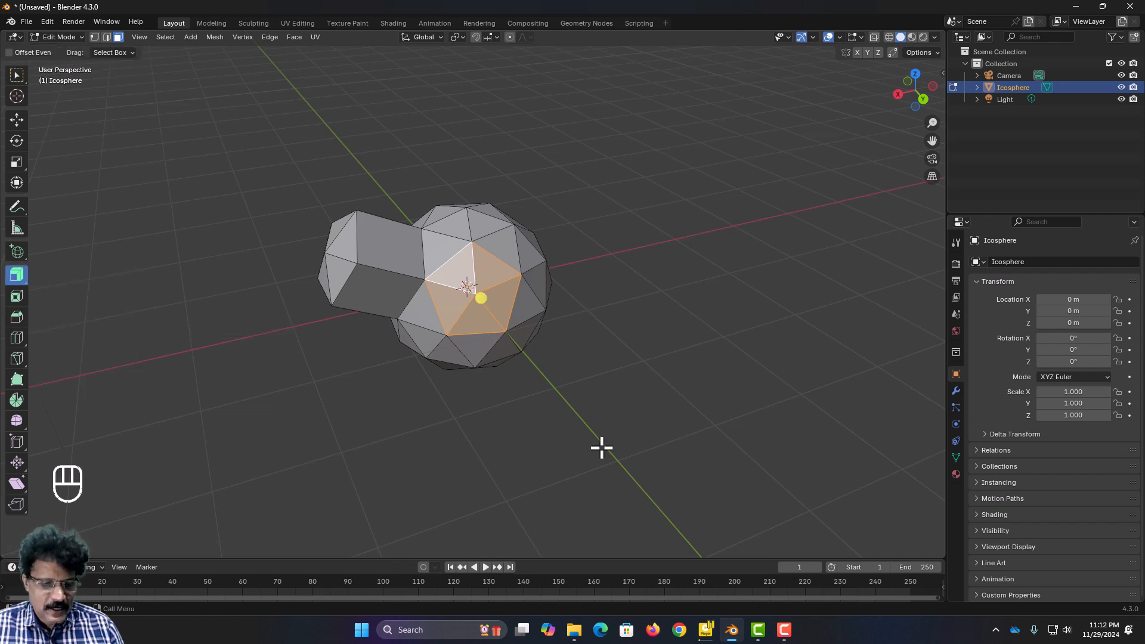
left_click_drag(479, 300, 373, 274)
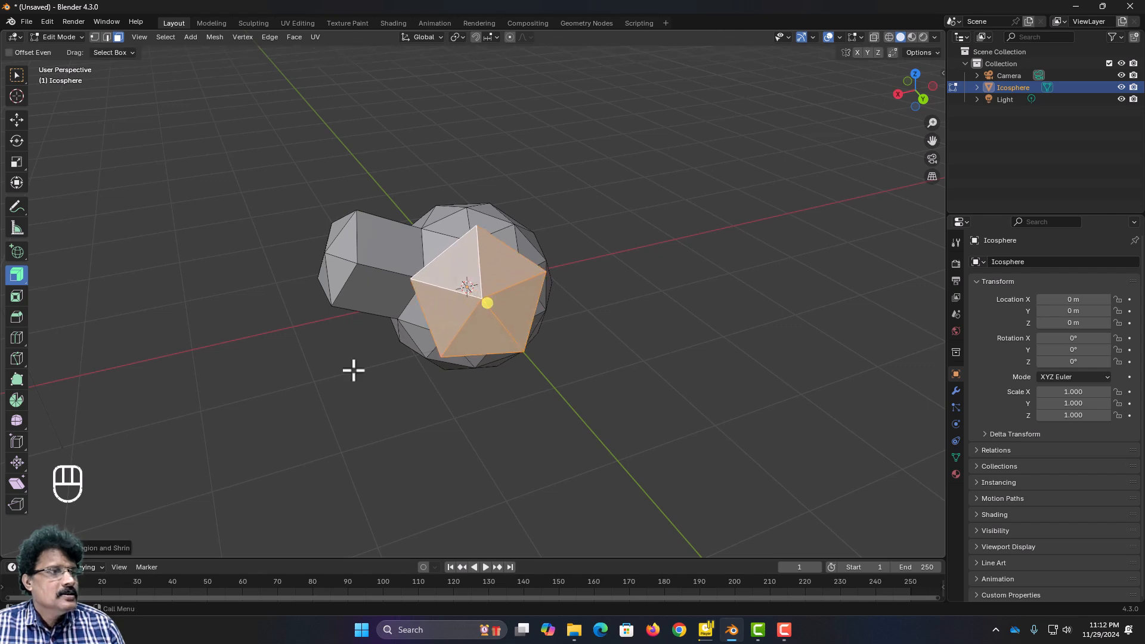
Extrude the end faces of the flared pentagonal extrusion outward again along their normals, adding a second, wider segment
middle_click_drag(353, 371, 406, 393)
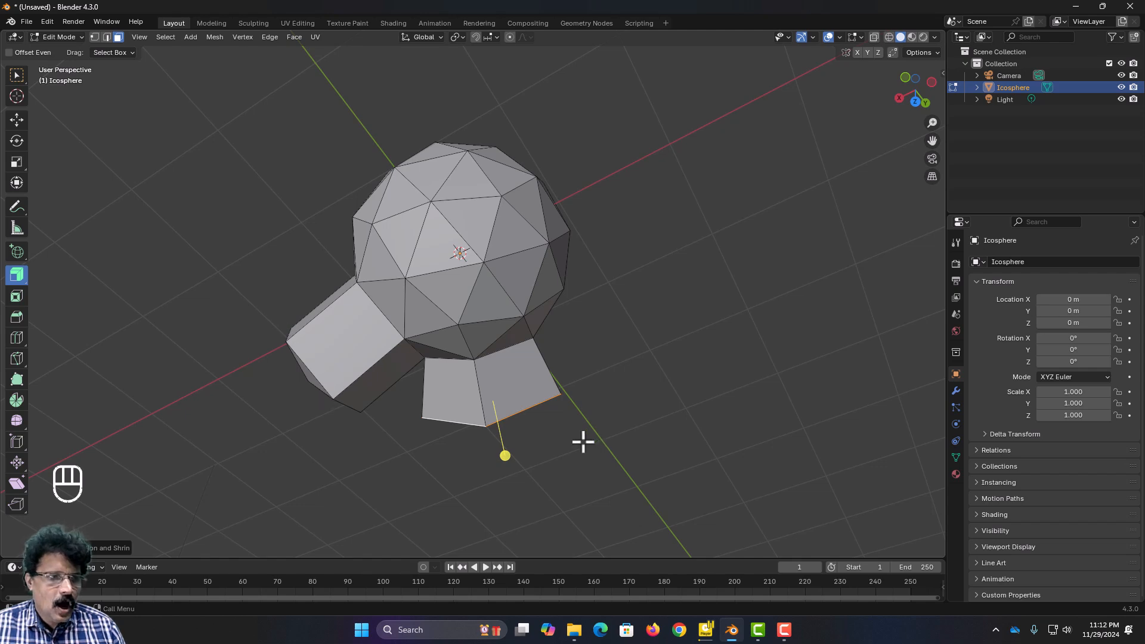
middle_click_drag(583, 439, 555, 450)
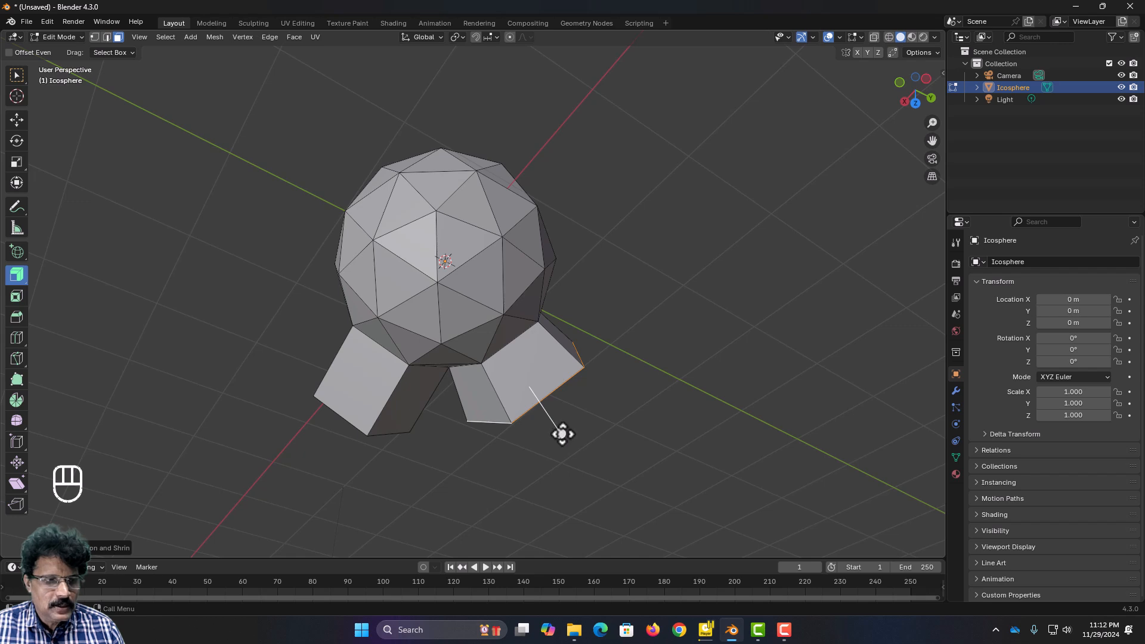
key("alt+s")
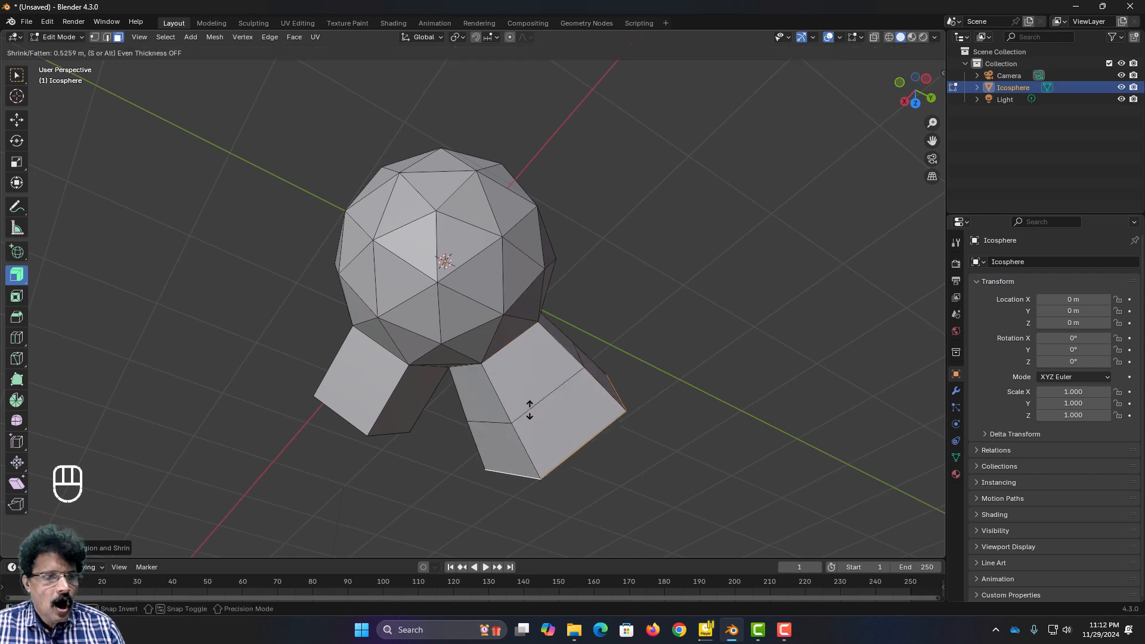
left_click(520, 385)
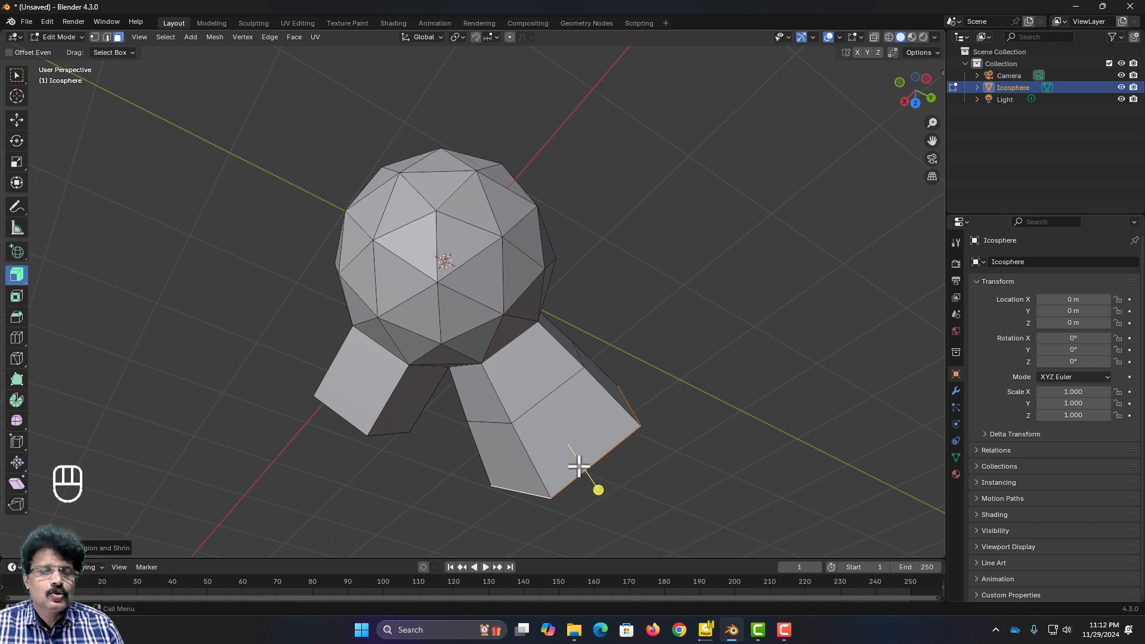
Extrude six adjacent faces forming a hexagon on the icosphere's side outward separately with Extrude Individual
middle_click_drag(566, 460, 407, 340)
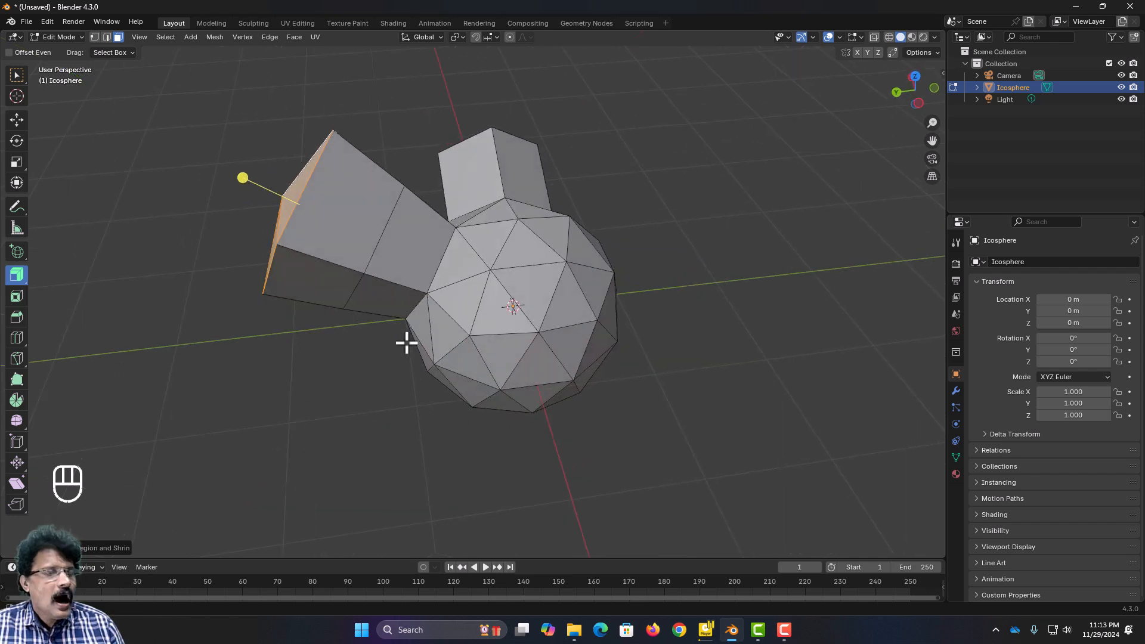
left_click(498, 297)
left_click(523, 286, "shift")
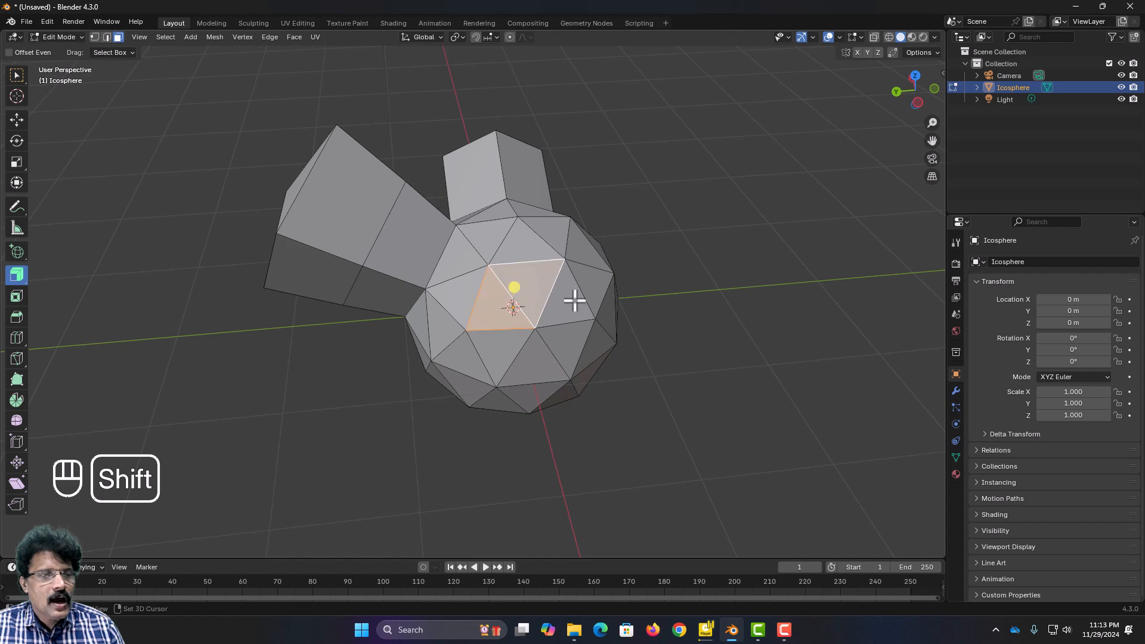
left_click(571, 297, "shift")
left_click(559, 340, "shift")
left_click(535, 352, "shift")
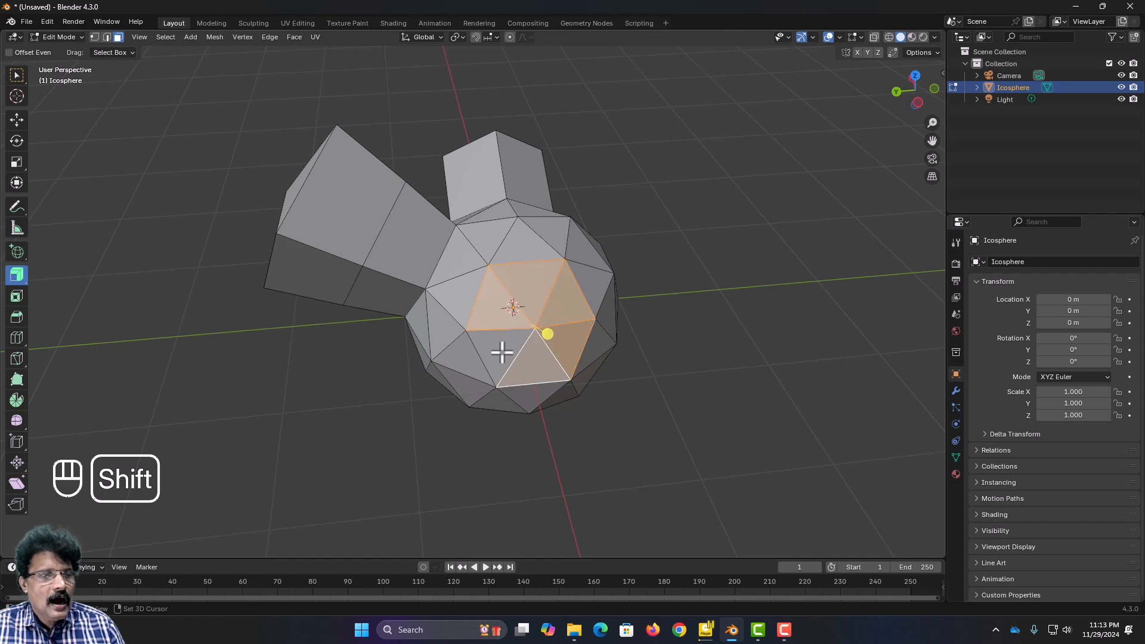
left_click(495, 345, "shift")
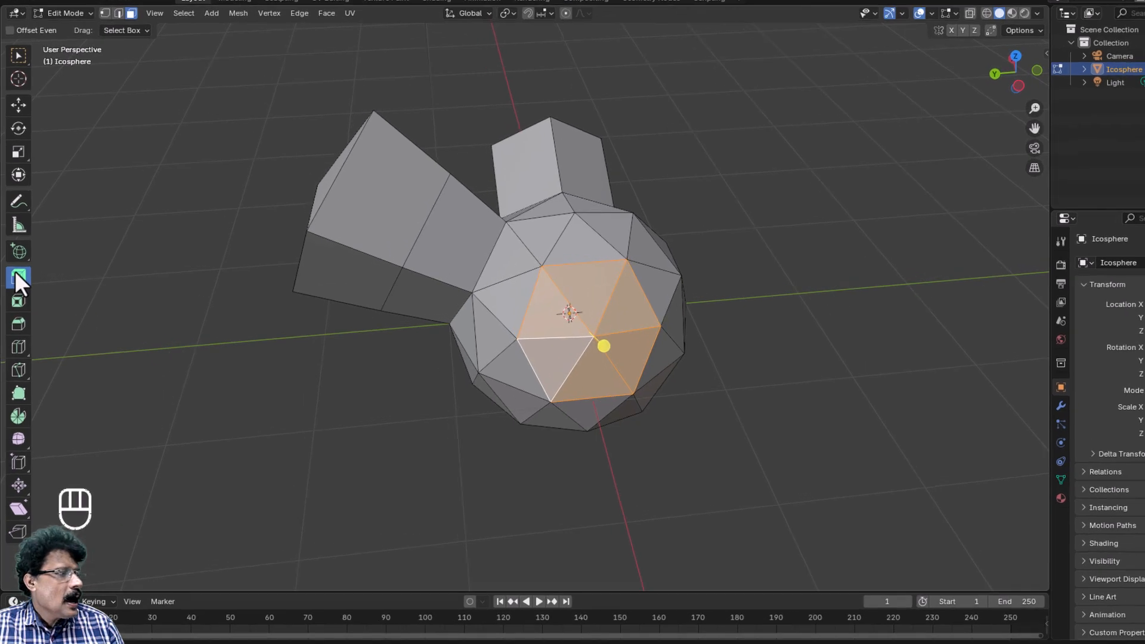
left_click(17, 274)
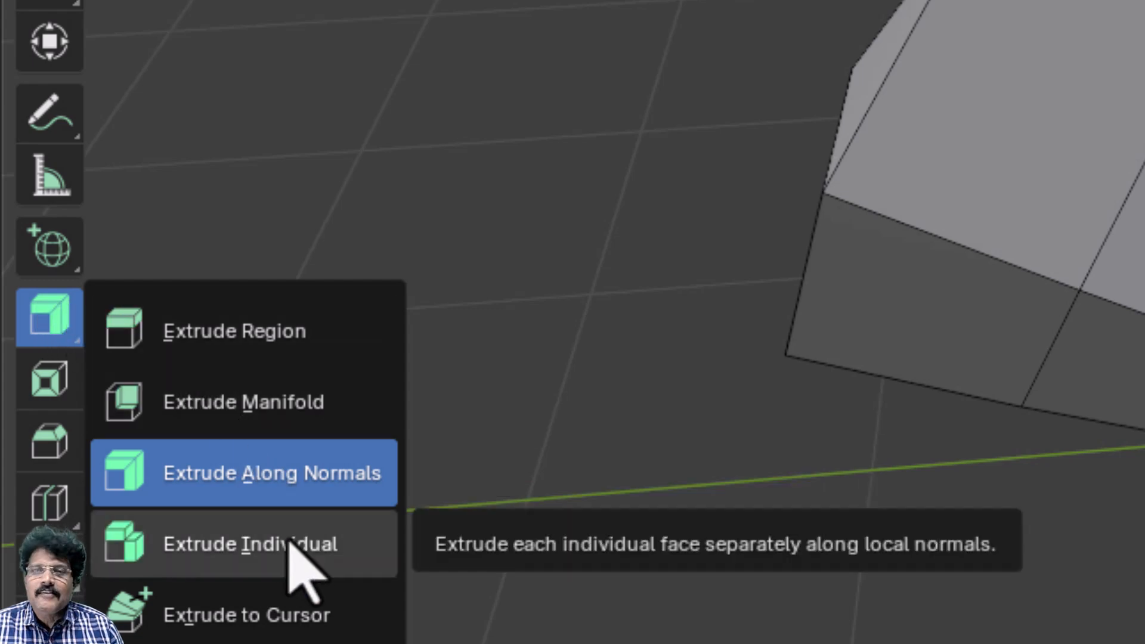
left_click(292, 543)
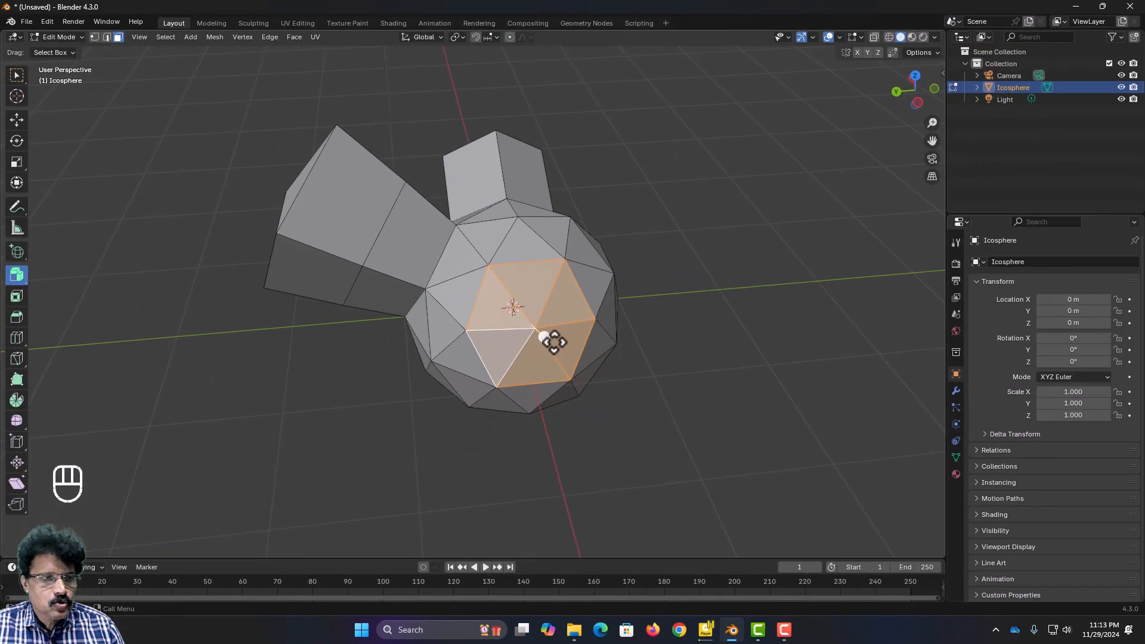
left_click_drag(542, 337, 452, 299)
mouse_move(411, 398)
middle_mouse_down()
mouse_move(493, 401)
mouse_move(517, 370)
mouse_move(510, 339)
mouse_move(402, 325)
mouse_move(347, 335)
mouse_move(328, 356)
mouse_move(325, 394)
mouse_move(391, 404)
mouse_move(388, 416)
mouse_move(400, 394)
middle_mouse_up()
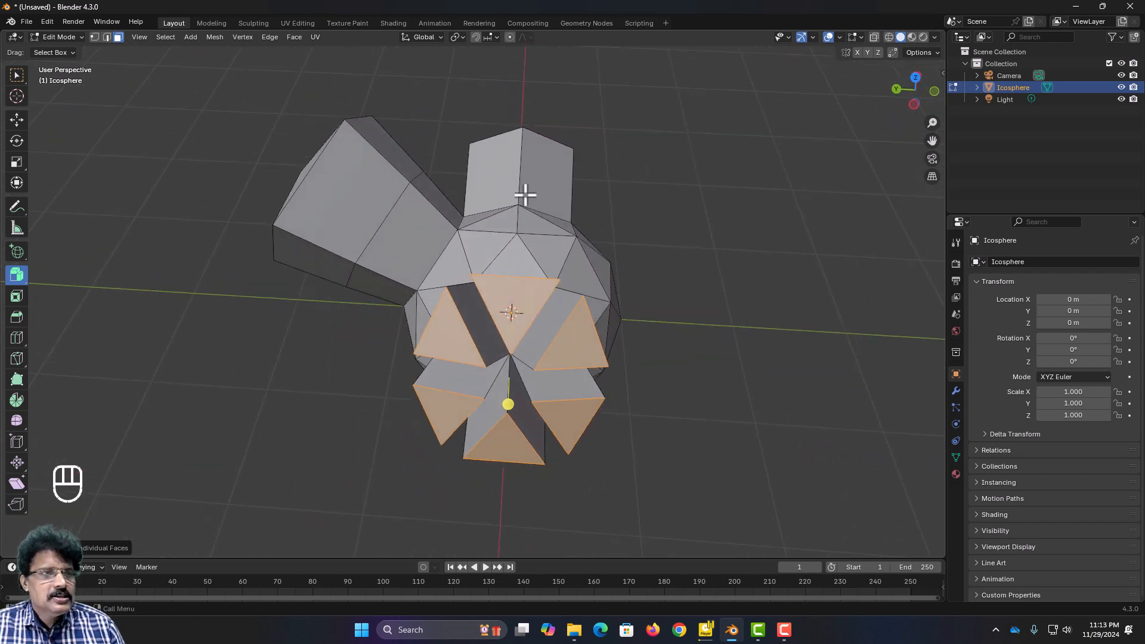
Extrude one triangular face on the icosphere's upper side with Extrude to Cursor, building a bent arm of five segments that arches outward and down
middle_click_drag(530, 217, 319, 182)
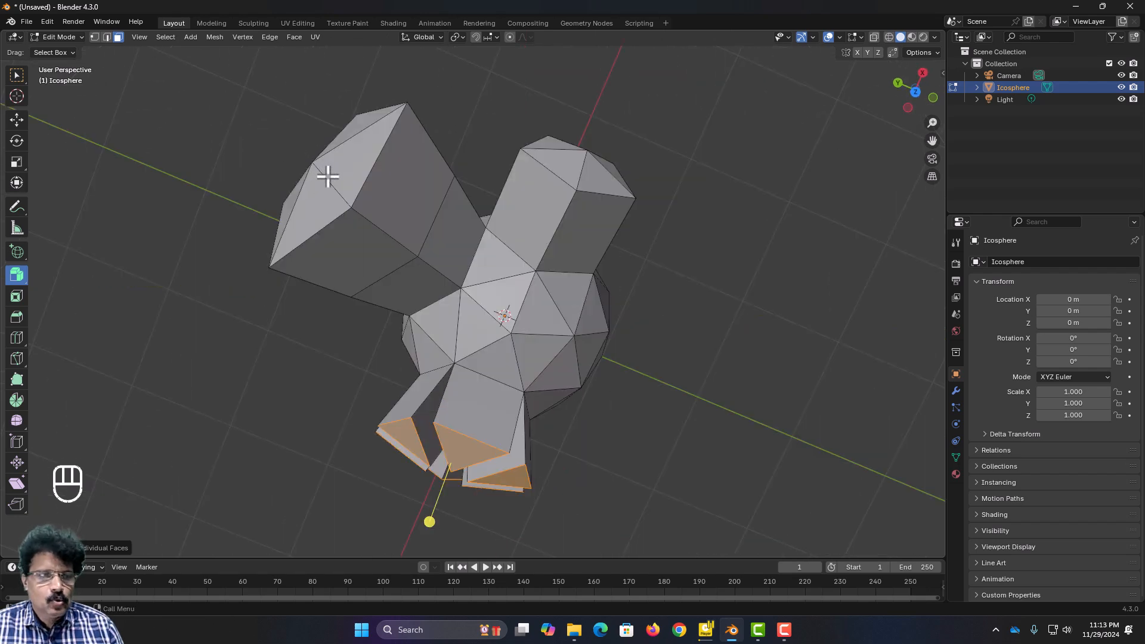
middle_click_drag(558, 348, 568, 266)
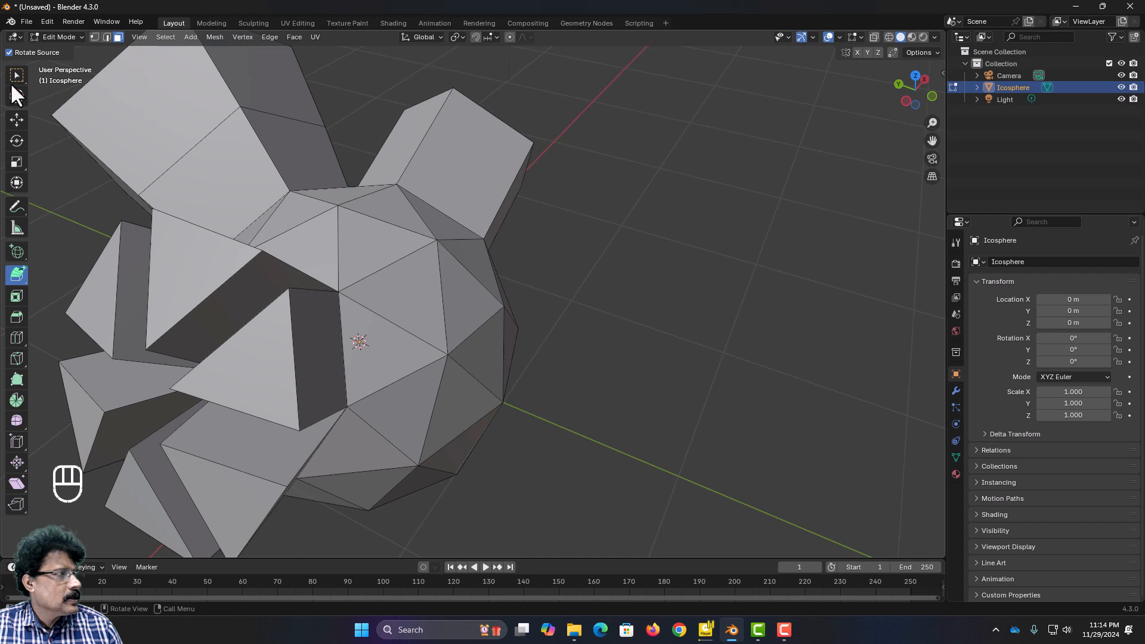
left_click(17, 79)
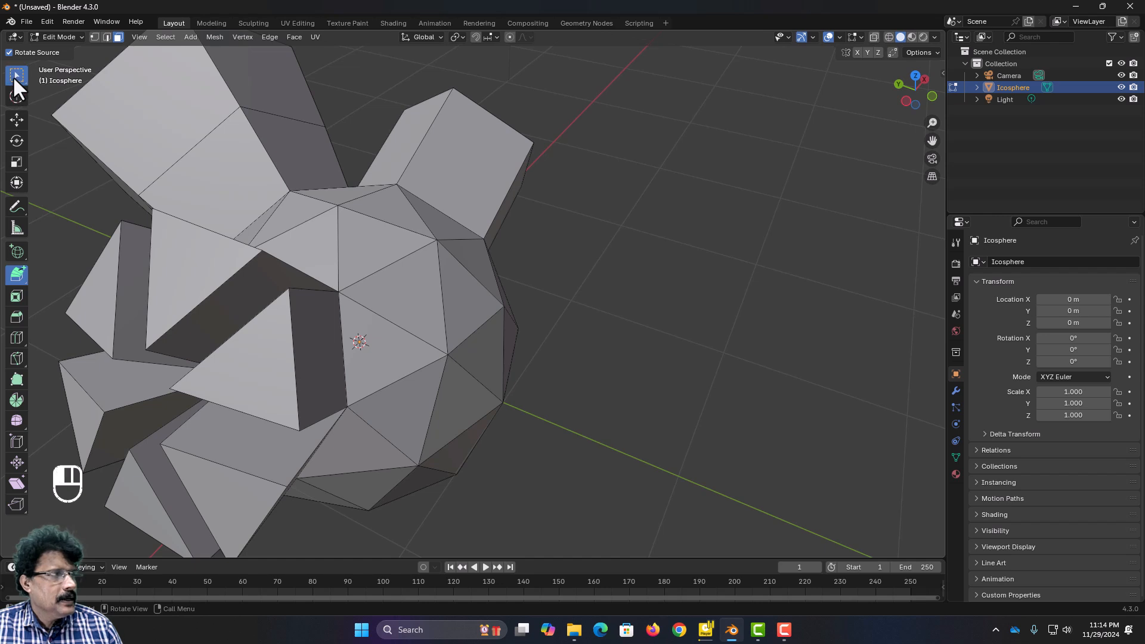
left_click(416, 309)
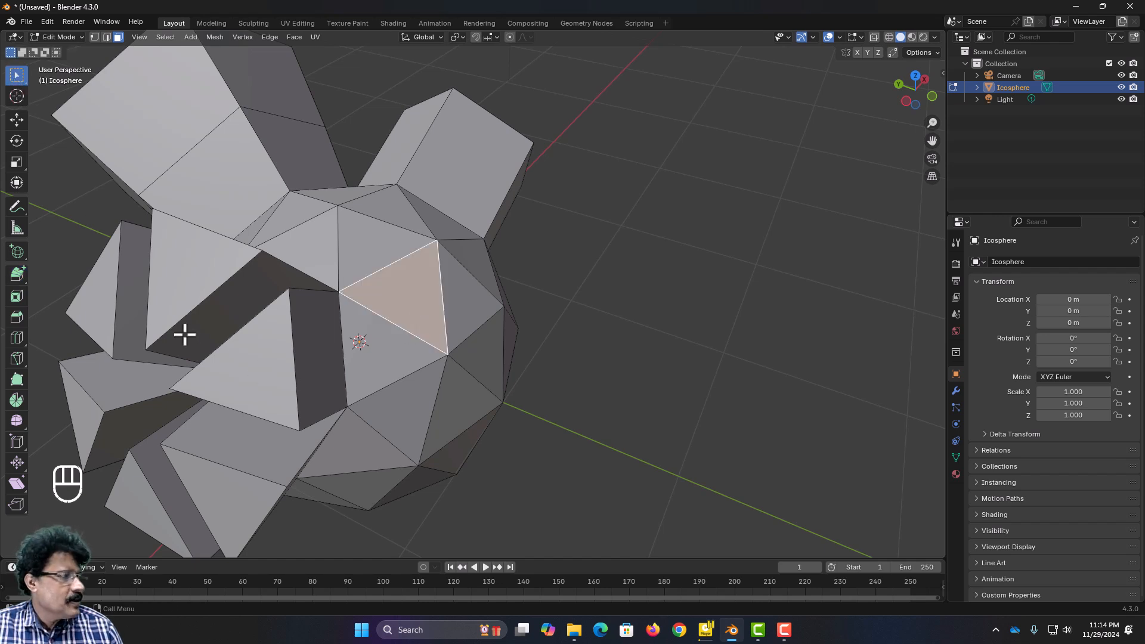
left_click(17, 273)
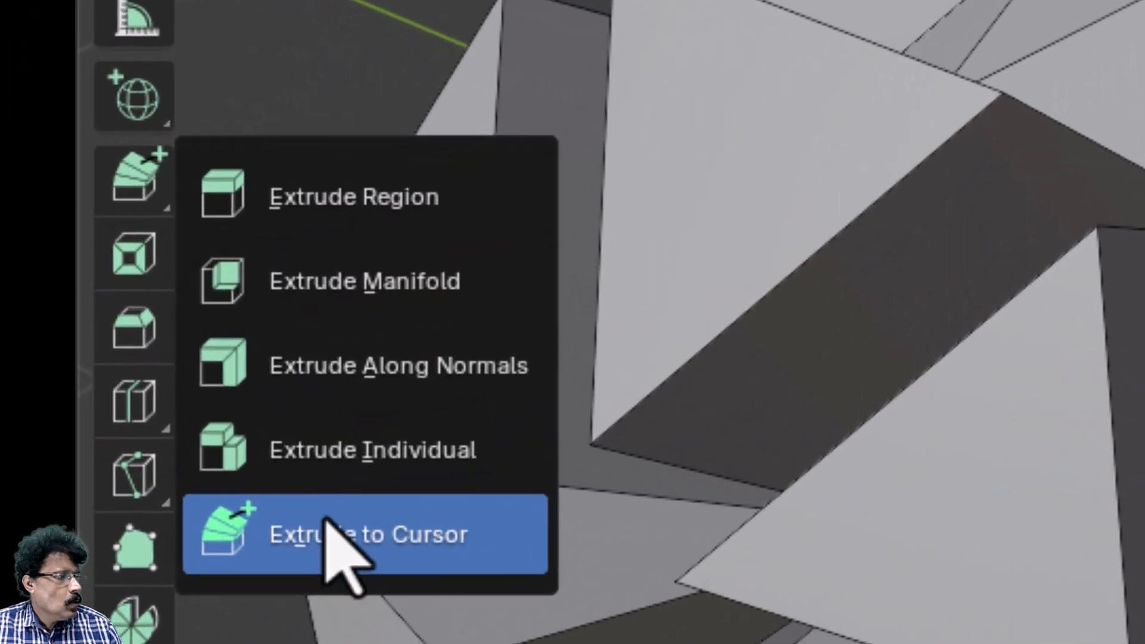
left_click(326, 525)
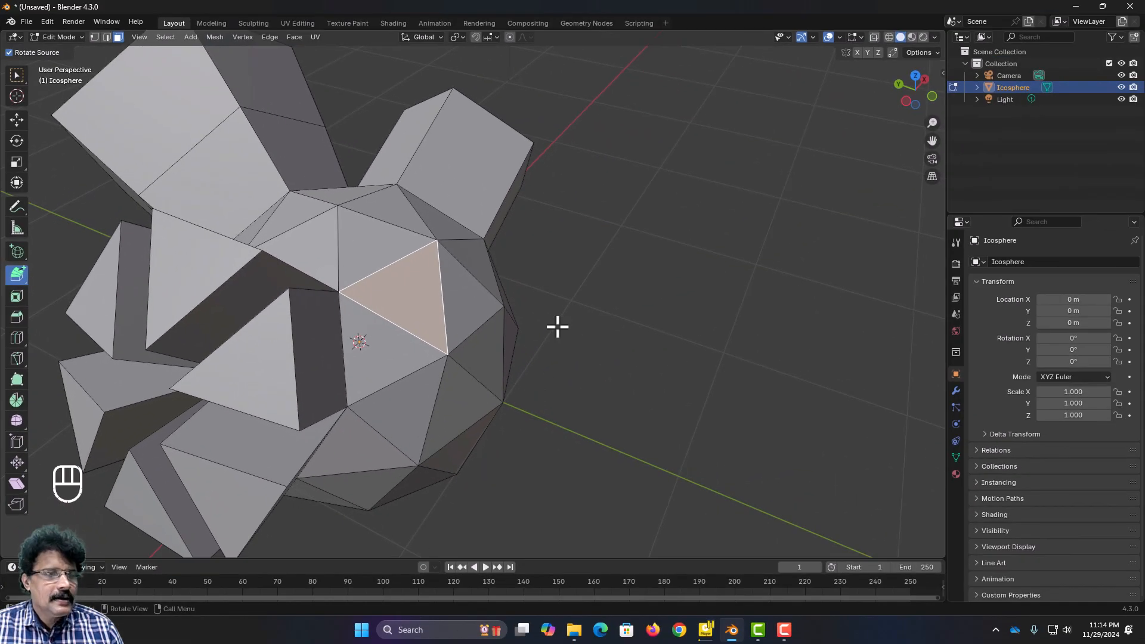
middle_click_drag(558, 326, 559, 260)
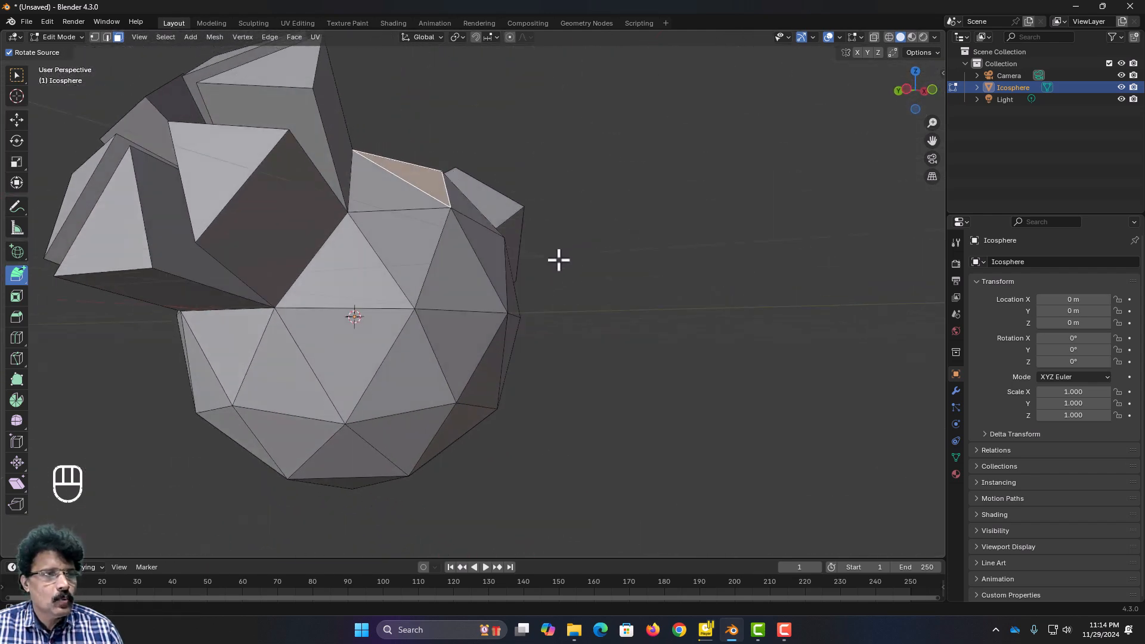
left_click(558, 93, "ctrl")
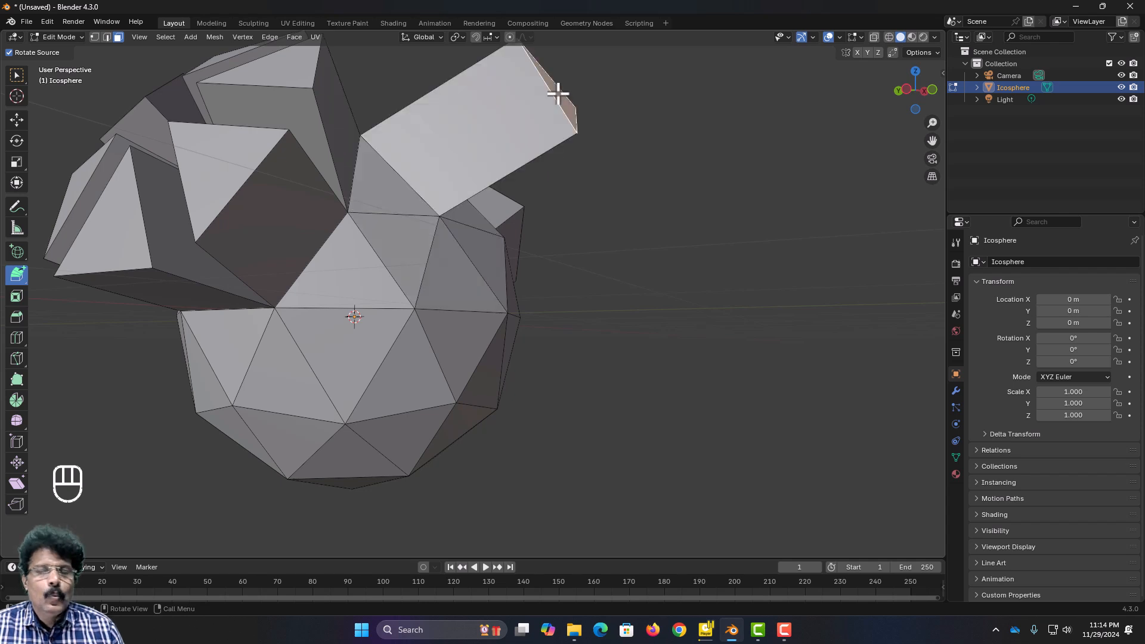
left_click(720, 163, "ctrl")
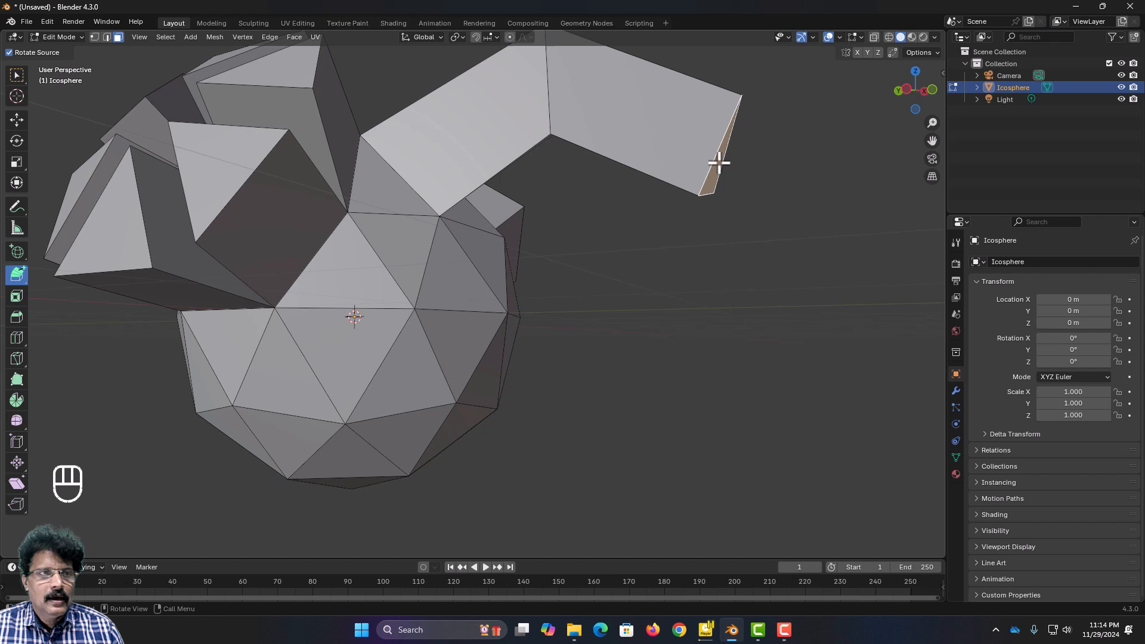
left_click(778, 331, "ctrl")
left_click(798, 442, "ctrl")
scroll(768, 451, "down", 3)
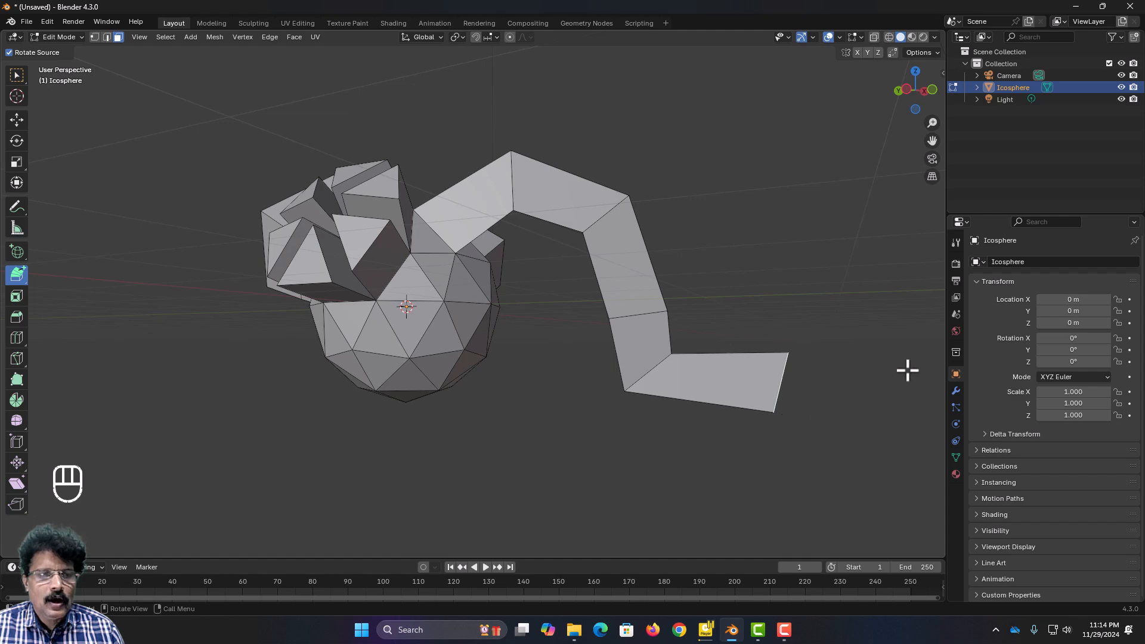
Extrude the bent arm's end face upward to the cursor as one more segment, and return to the selection tool
middle_click_drag(908, 370, 644, 362)
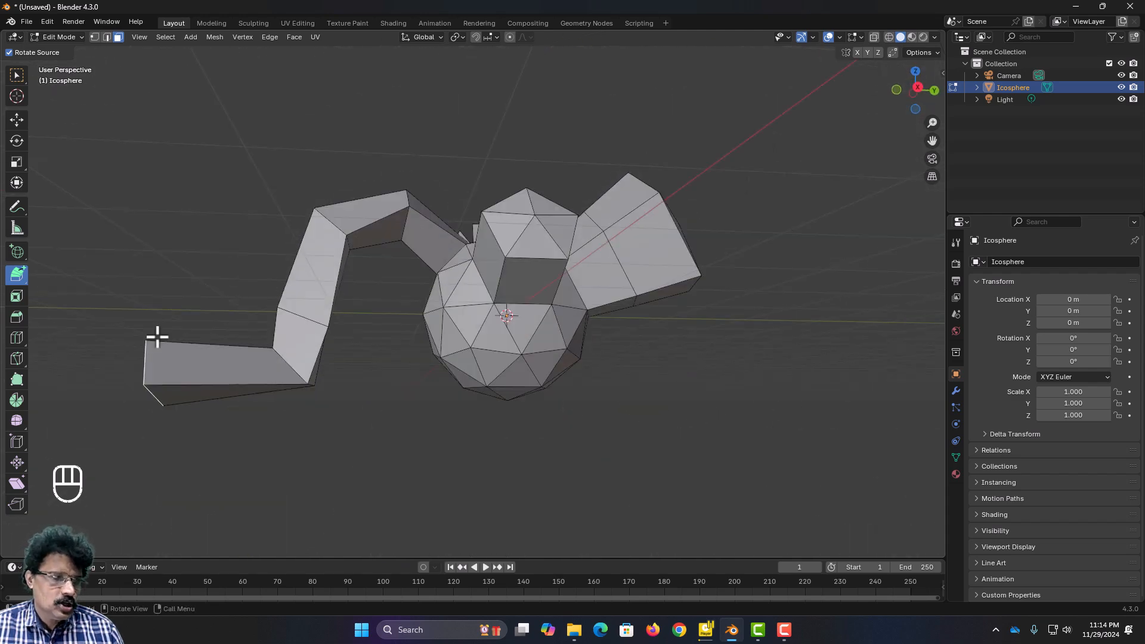
left_click_drag(145, 299, 142, 320)
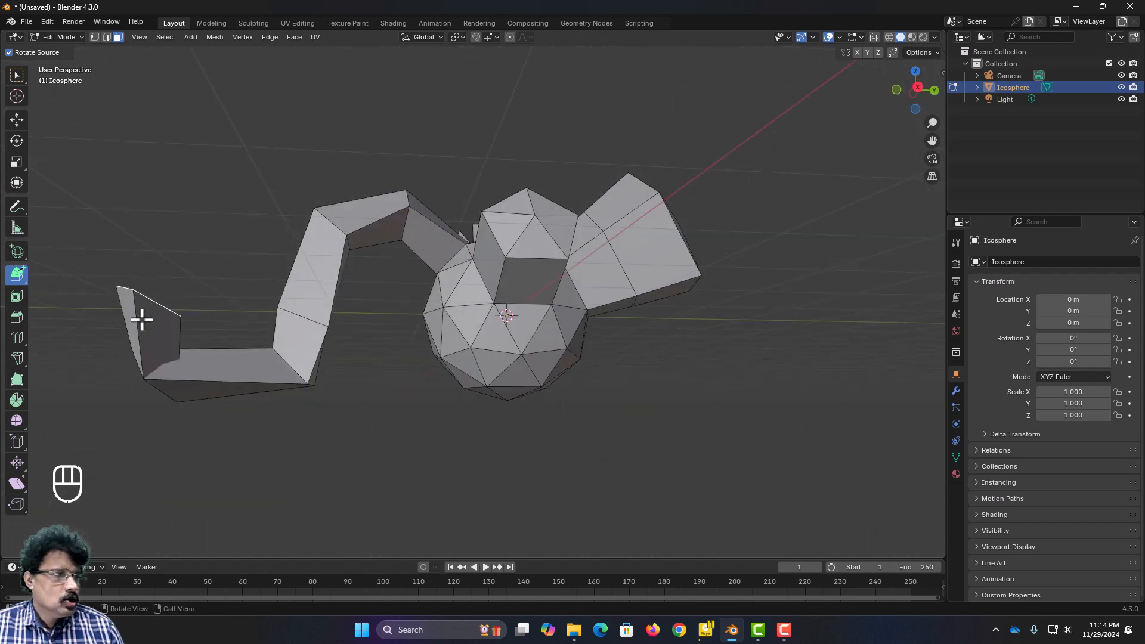
left_click(19, 274)
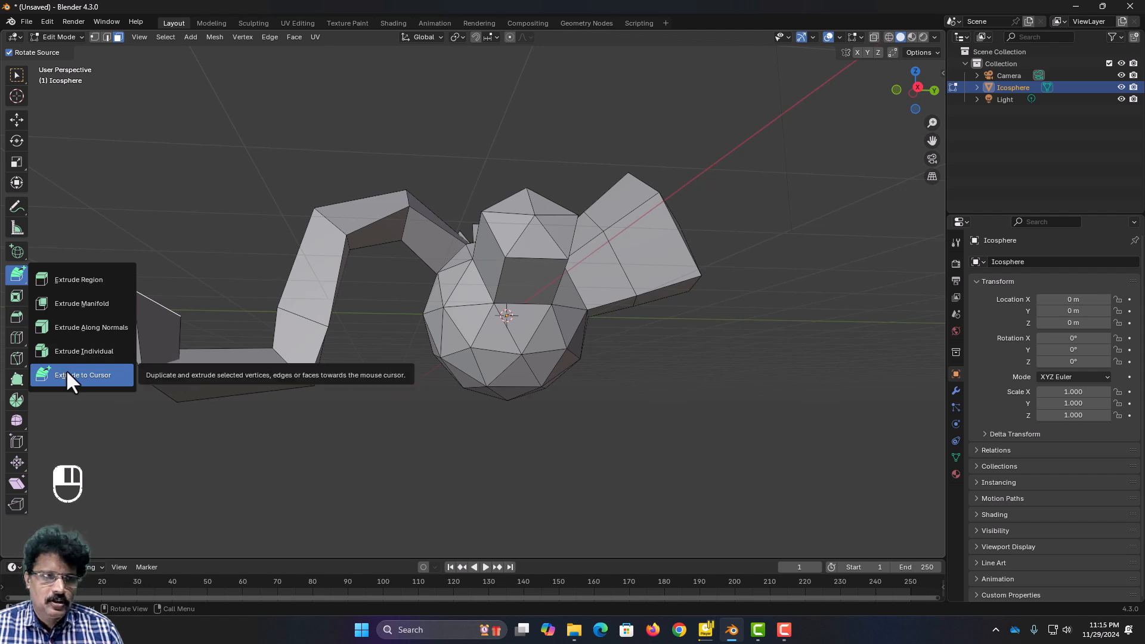
key("w")
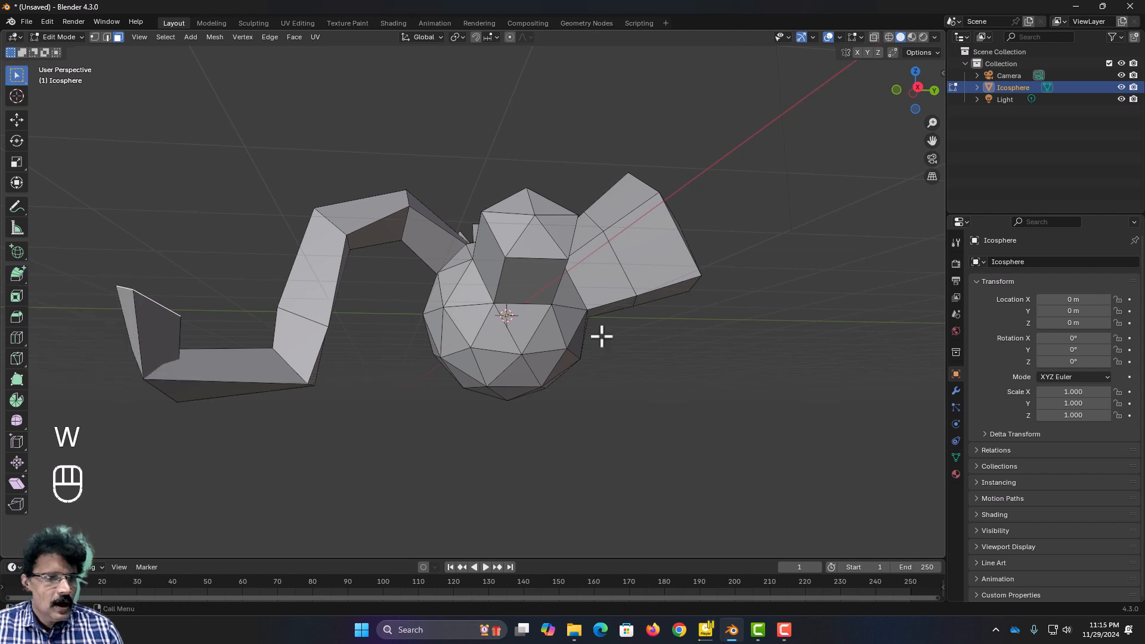
Extrude a triangular face on the icosphere's lower half, constraining the extrusion to the X, Y and Z axes in turn
left_click(547, 334)
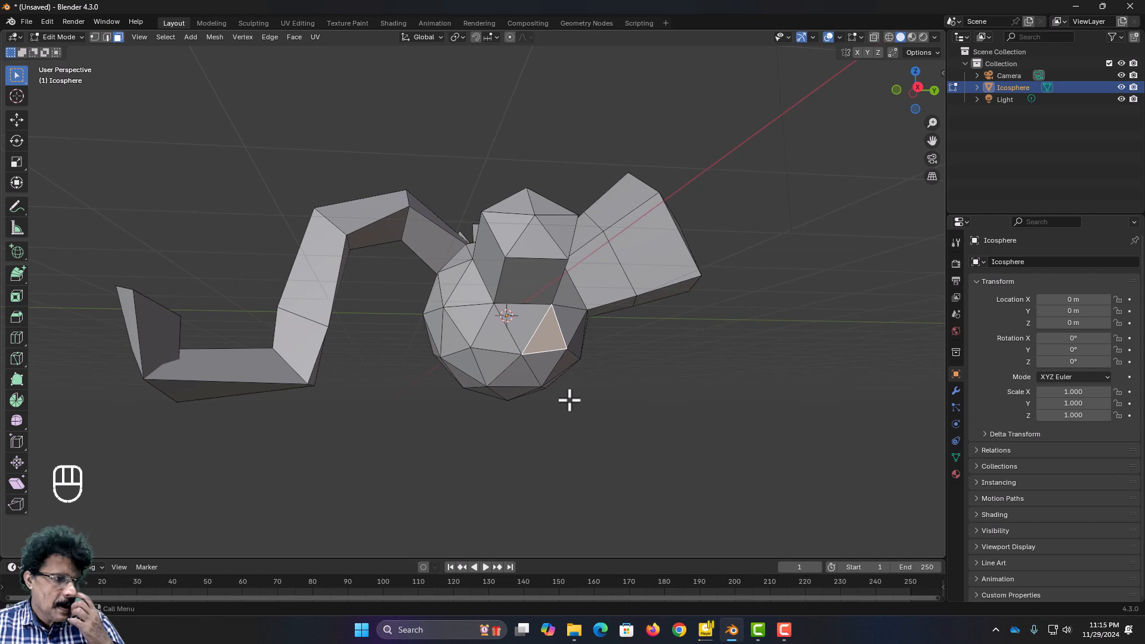
middle_click_drag(570, 399, 579, 409)
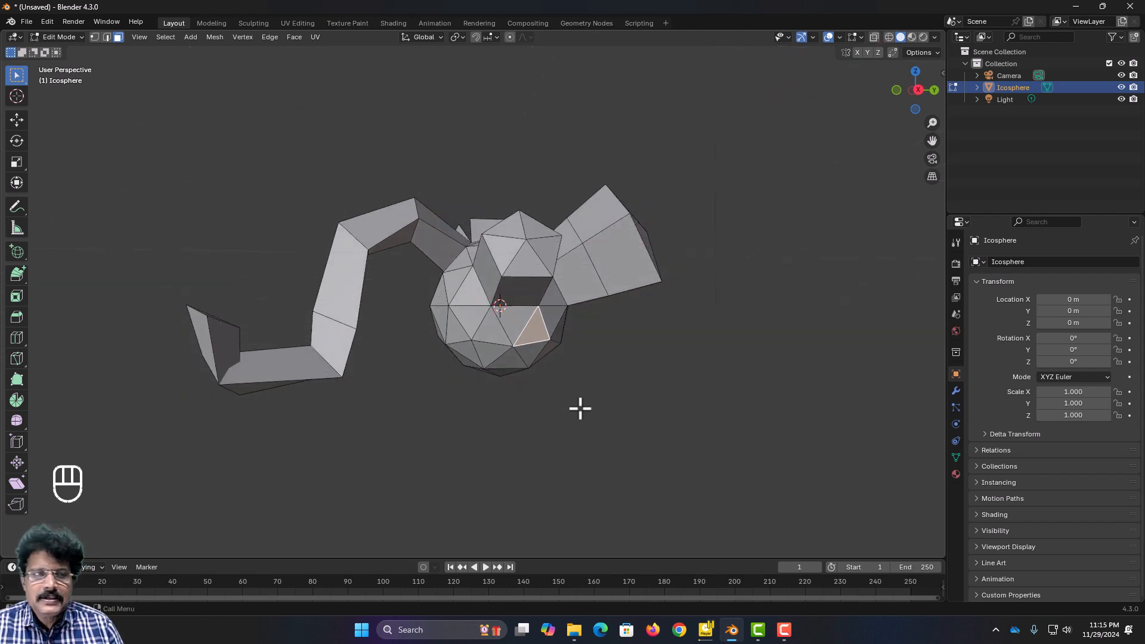
key("e")
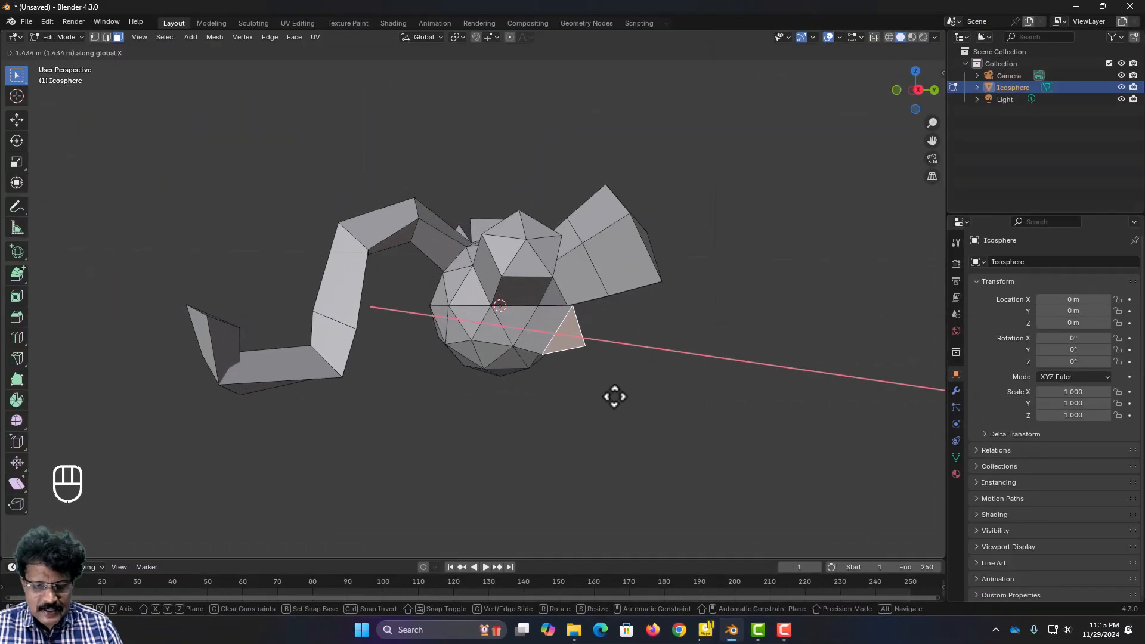
key("y")
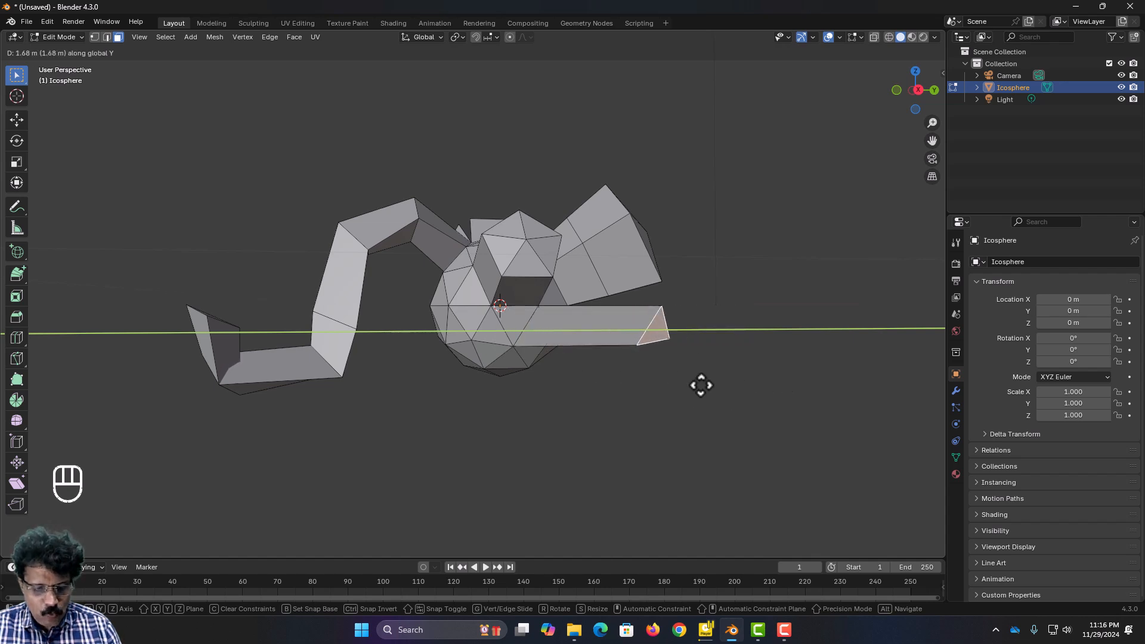
key("z")
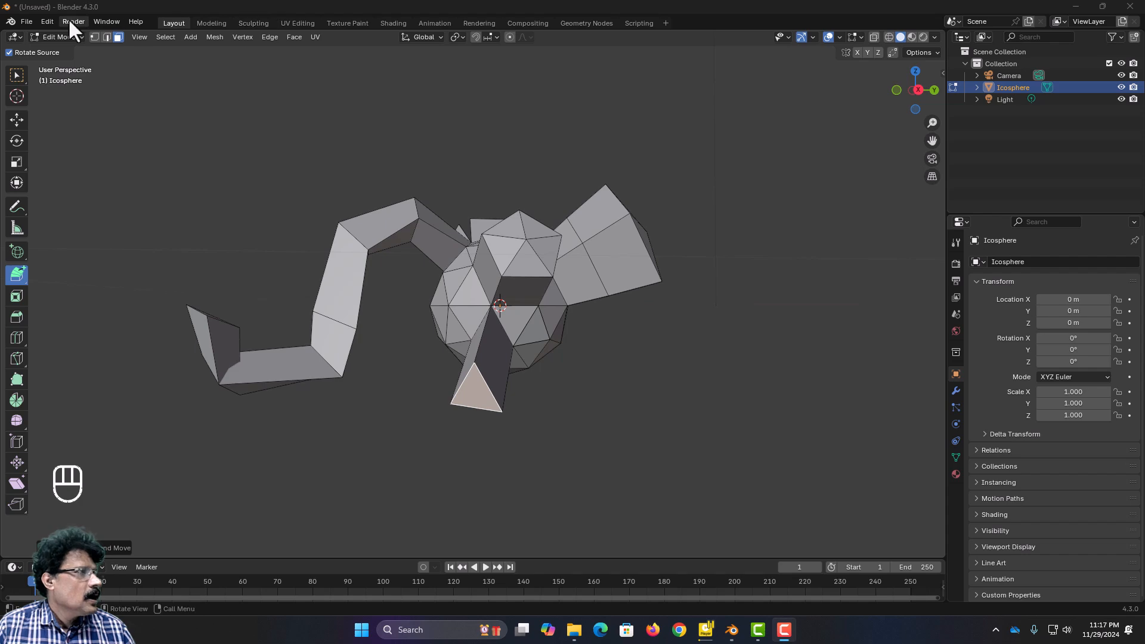
Start a new General file without saving the changes to the current scene
left_click(28, 19)
mouse_move(39, 35)
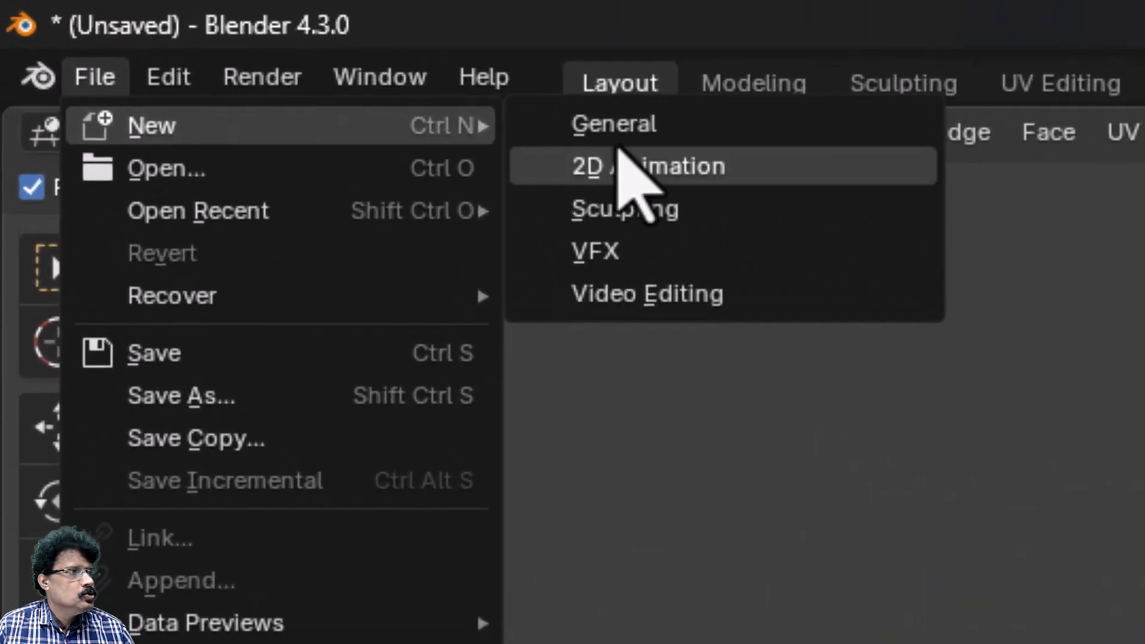
left_click(620, 166)
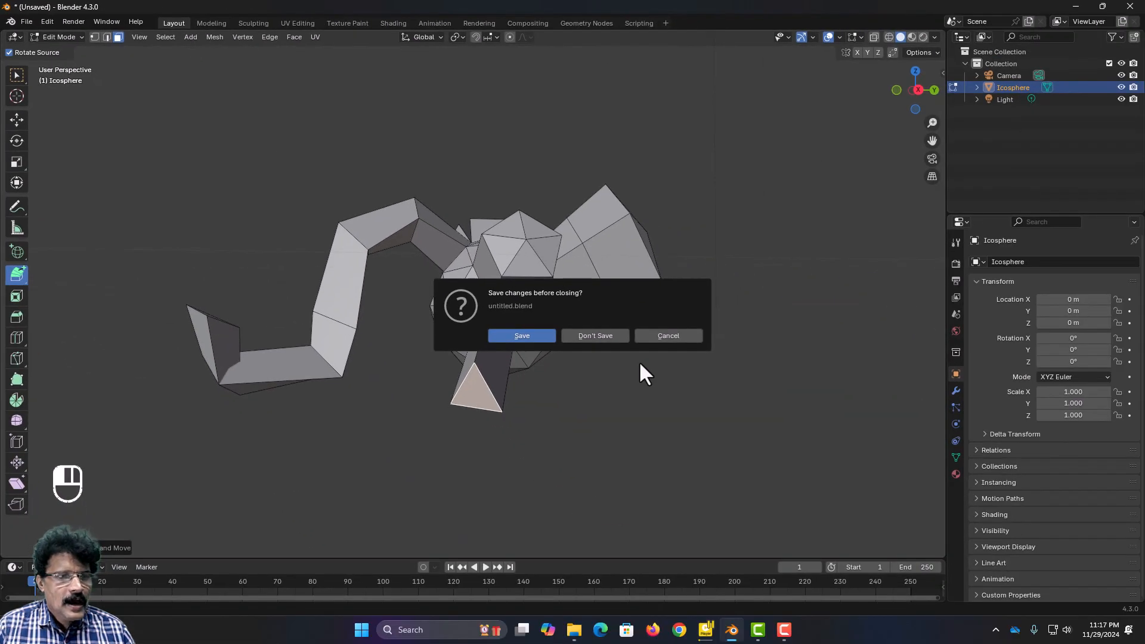
left_click(609, 339)
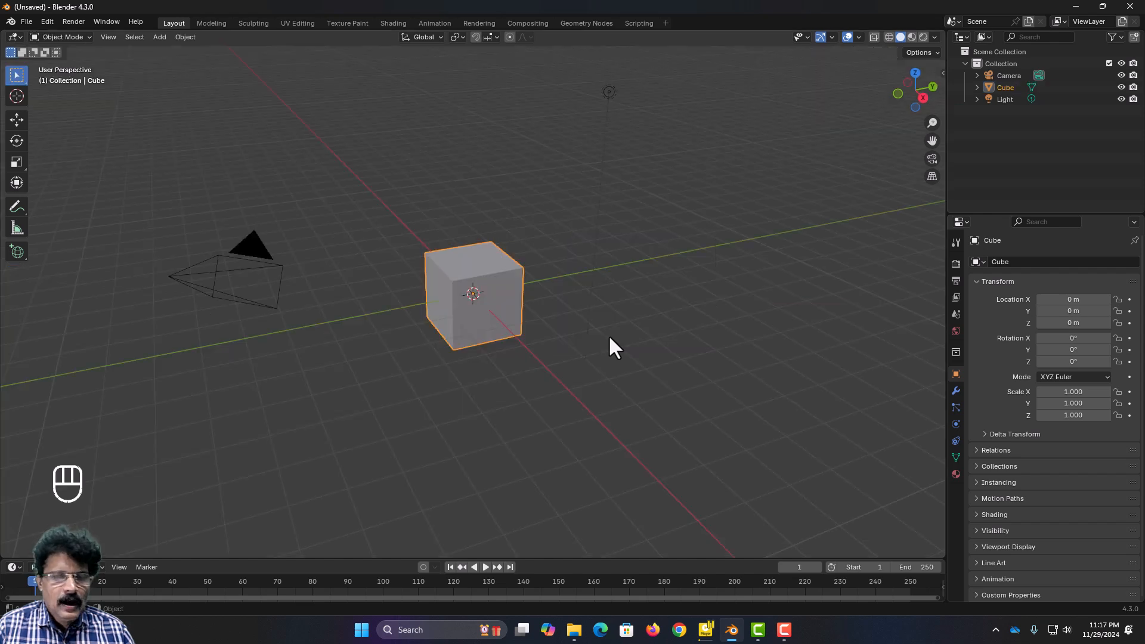
Delete the default cube from the new scene
left_click(514, 304)
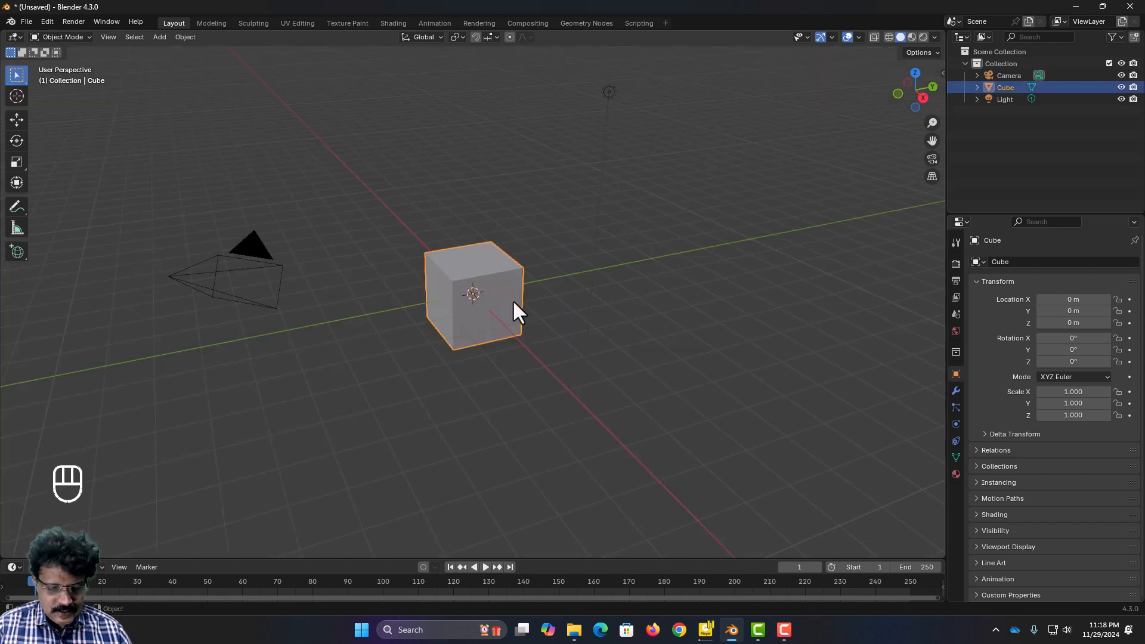
key("x")
left_click(510, 300)
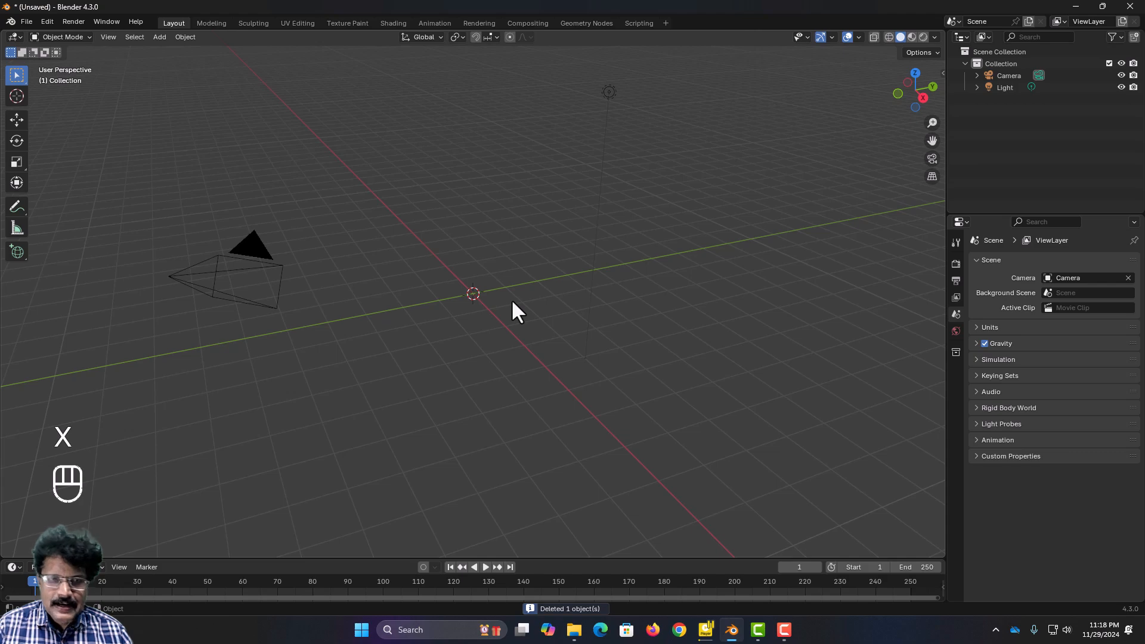
Add a plane mesh at the origin and enter Edit Mode on it
key("shift+a")
mouse_move(506, 300)
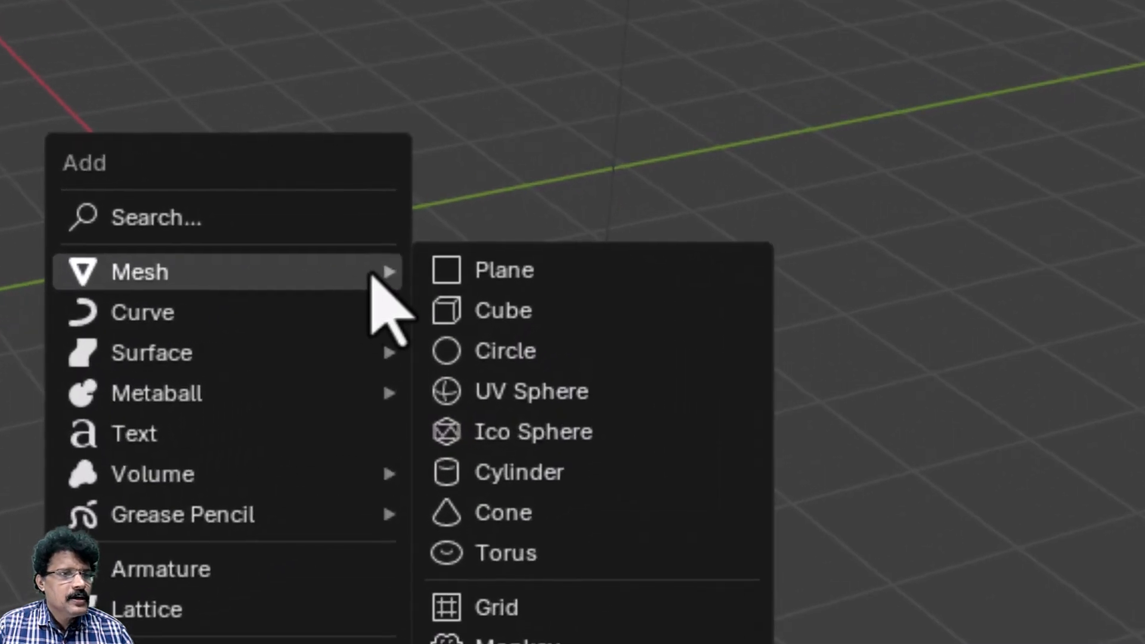
left_click(470, 271)
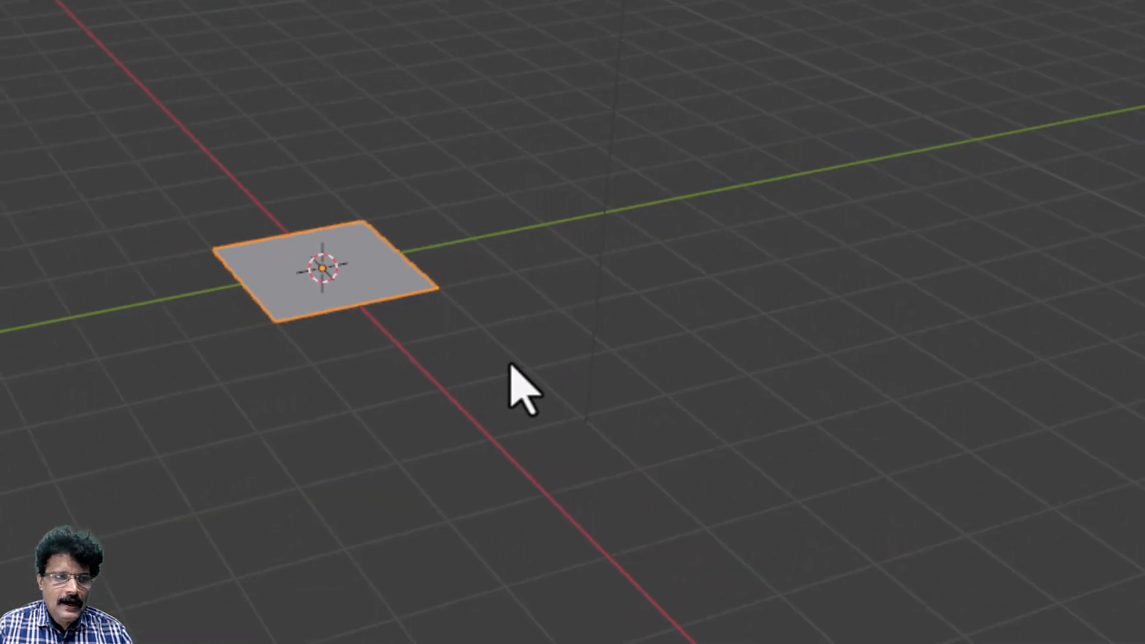
scroll(553, 335, "up", 4)
key("Tab")
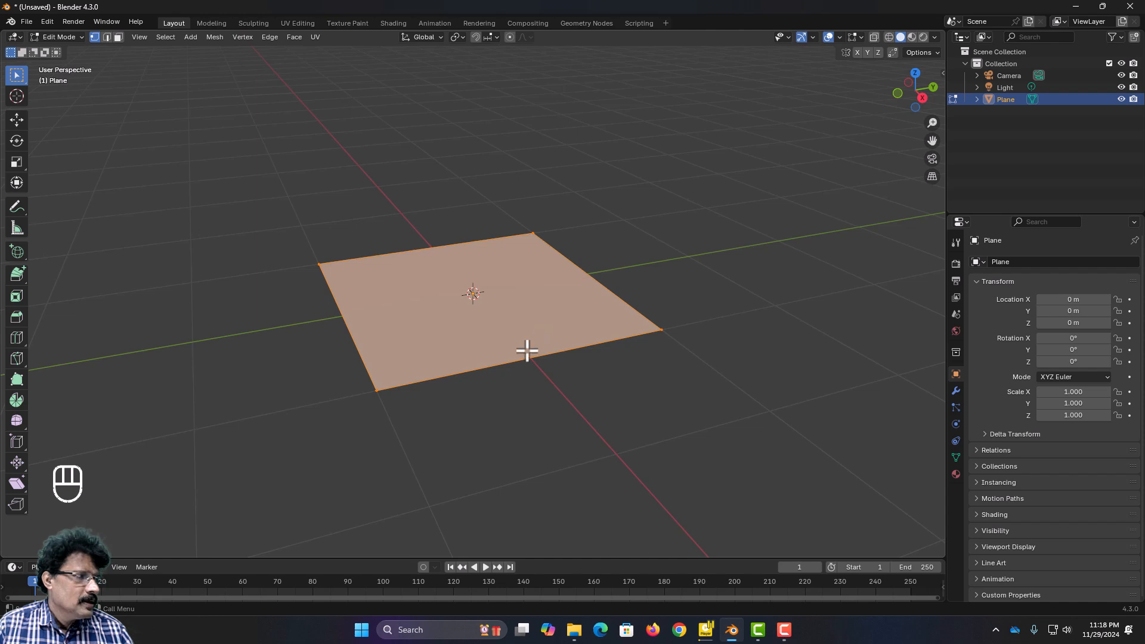
Extrude the plane upward about 0.13 m with Extrude Region, trying the X and Y constraints before settling on Z
left_click(15, 285)
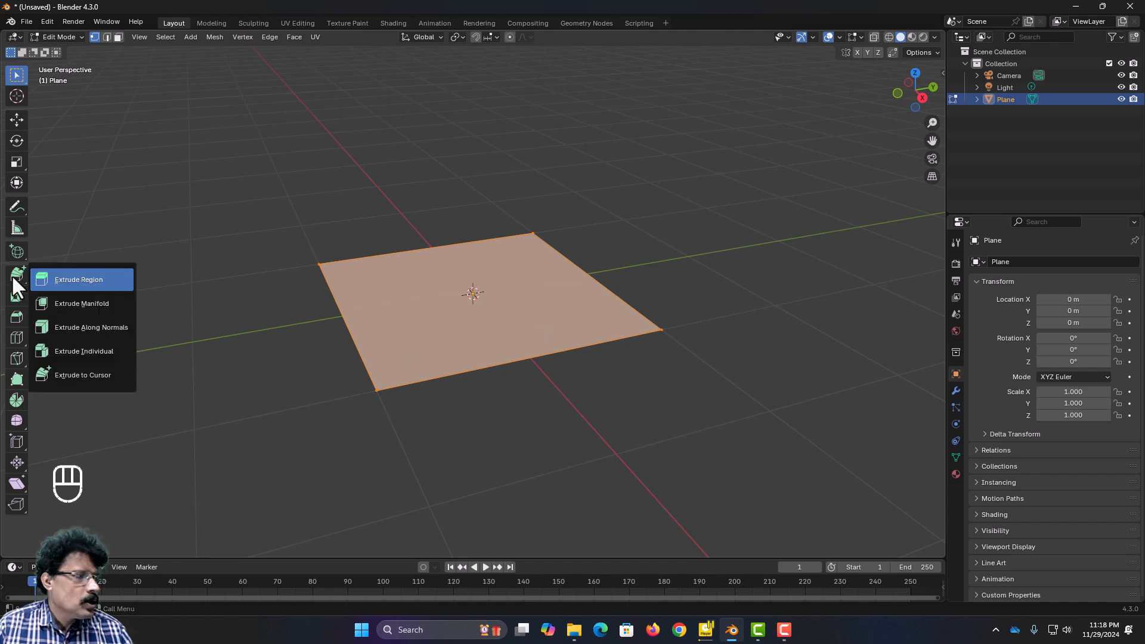
left_click(64, 279)
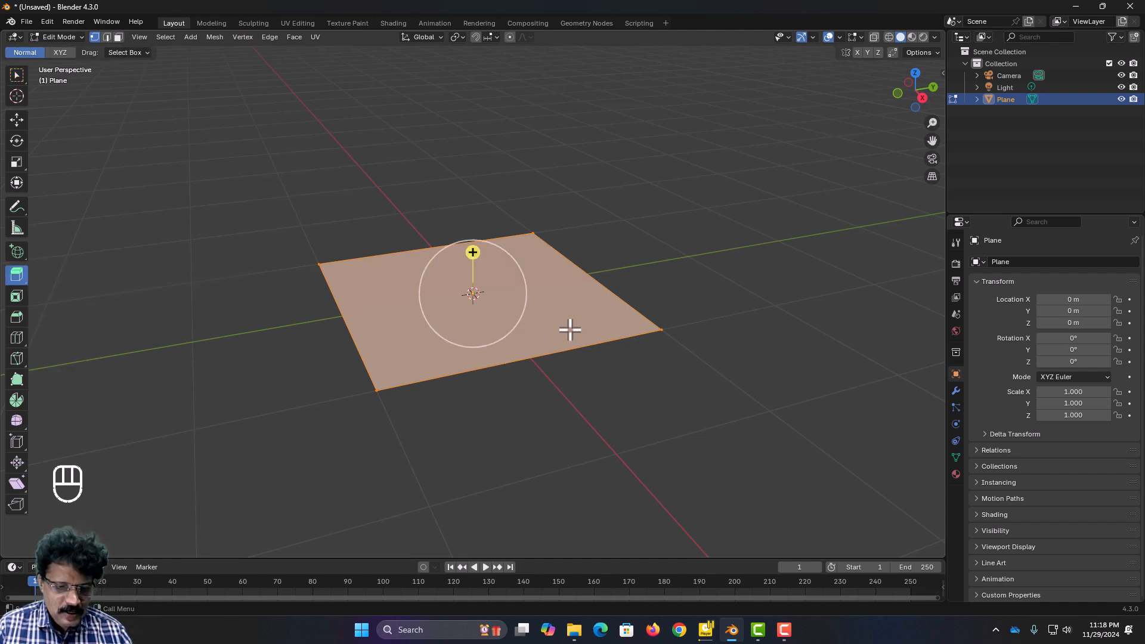
key("e")
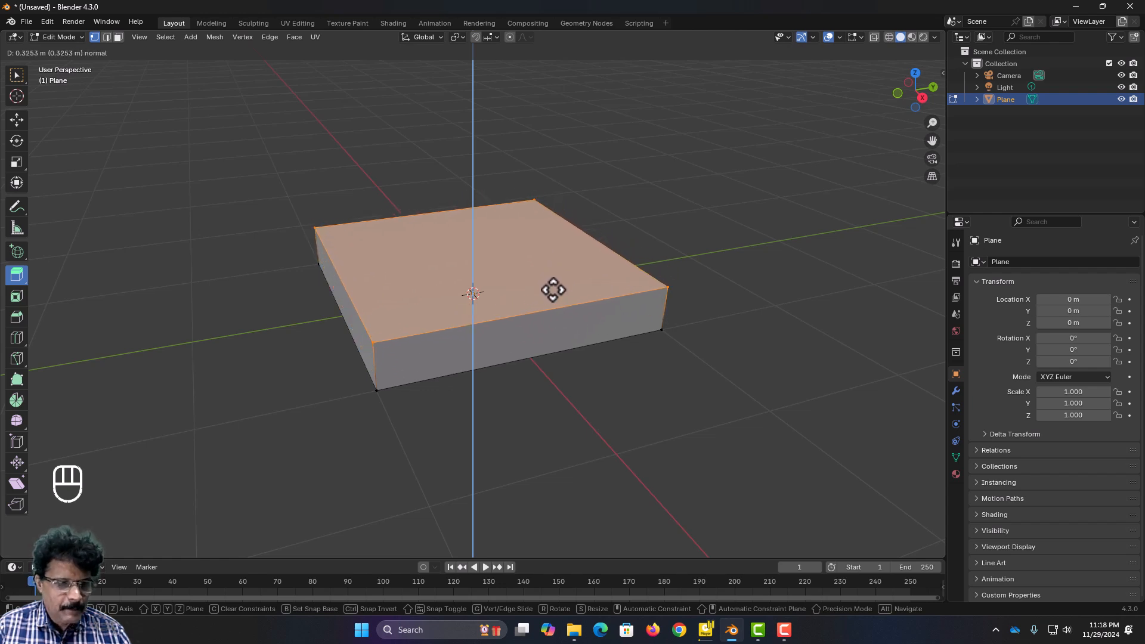
key("x")
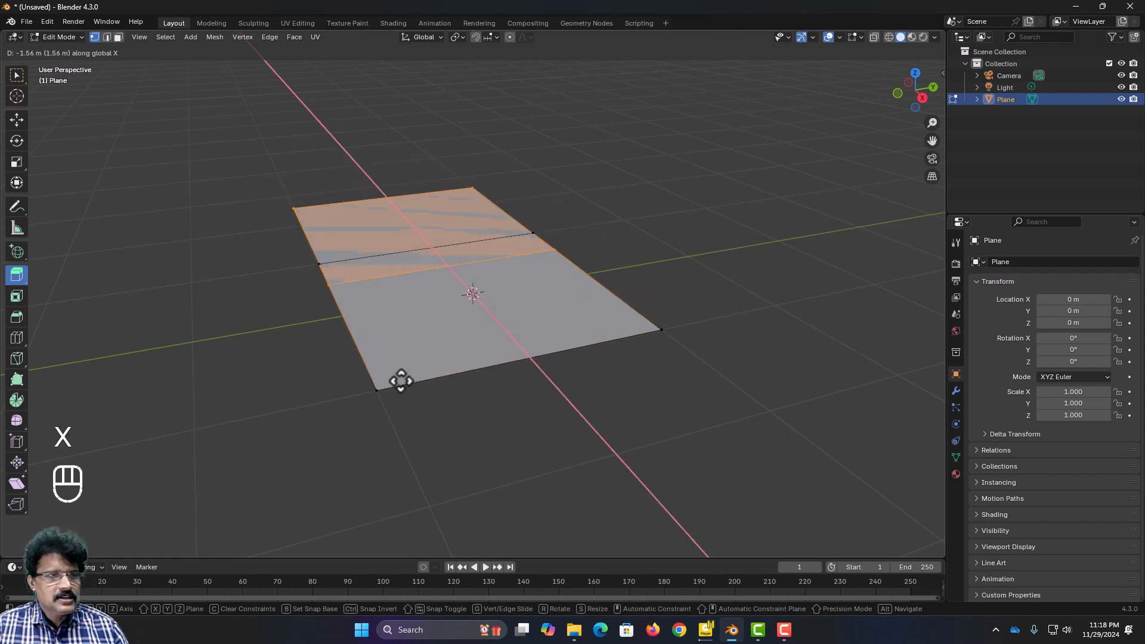
key("y")
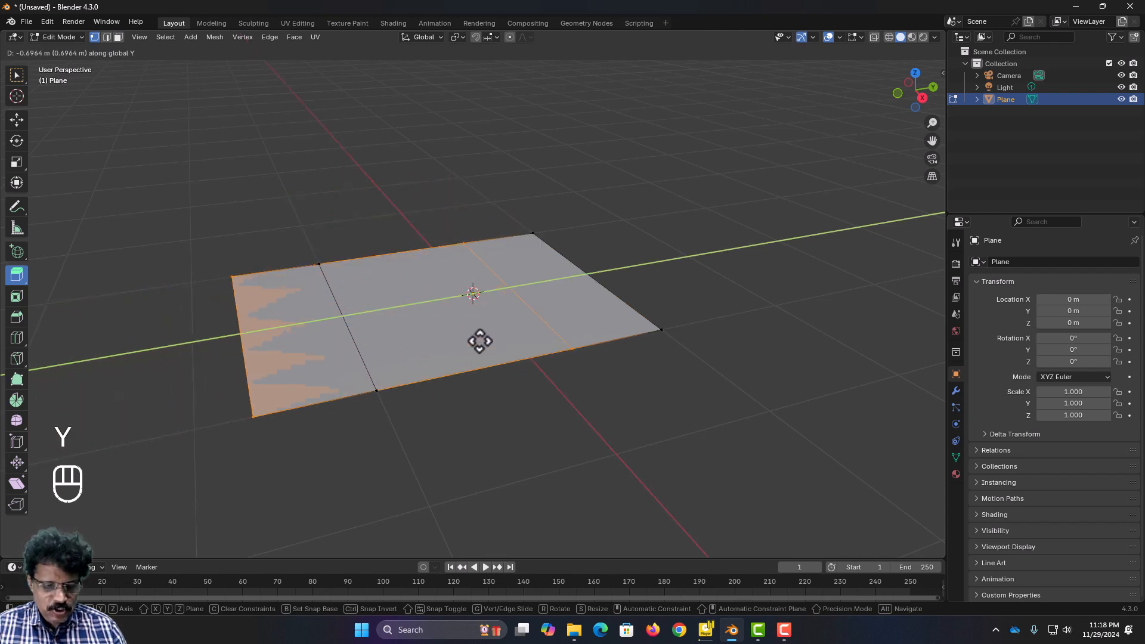
key("z")
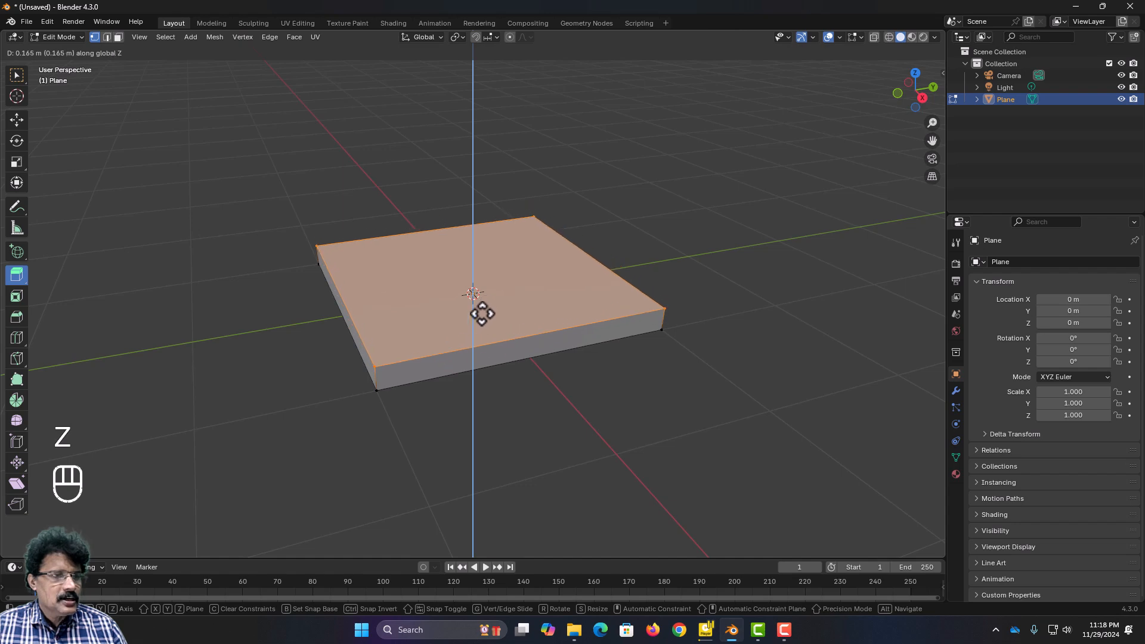
left_click(480, 312)
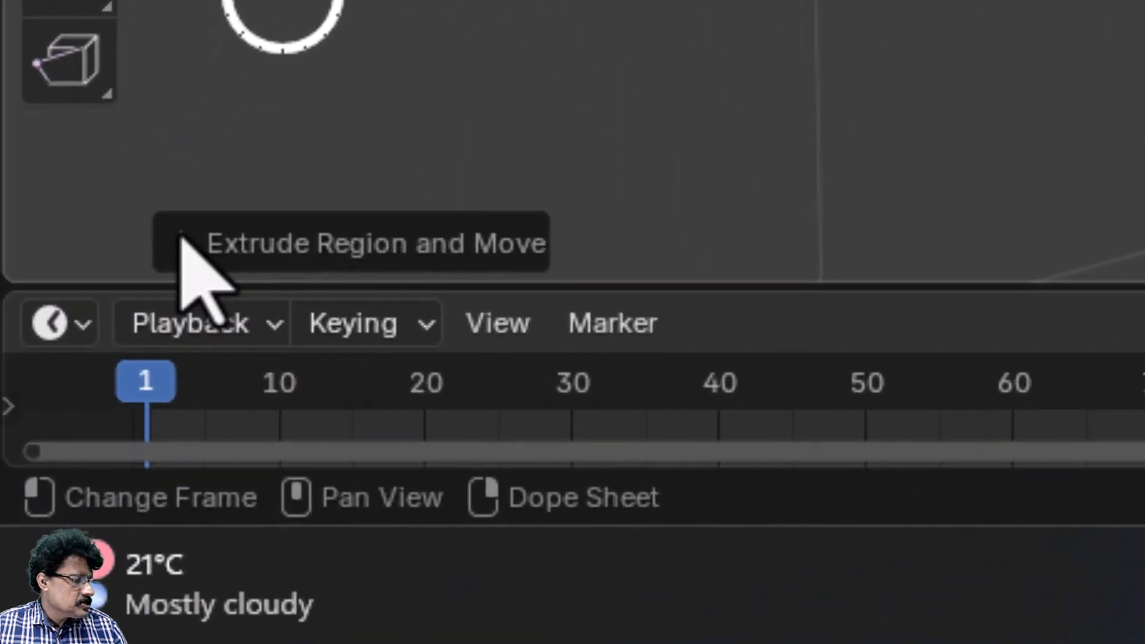
Set the plane extrusion's Z move value to 0.3 m
left_click(45, 547)
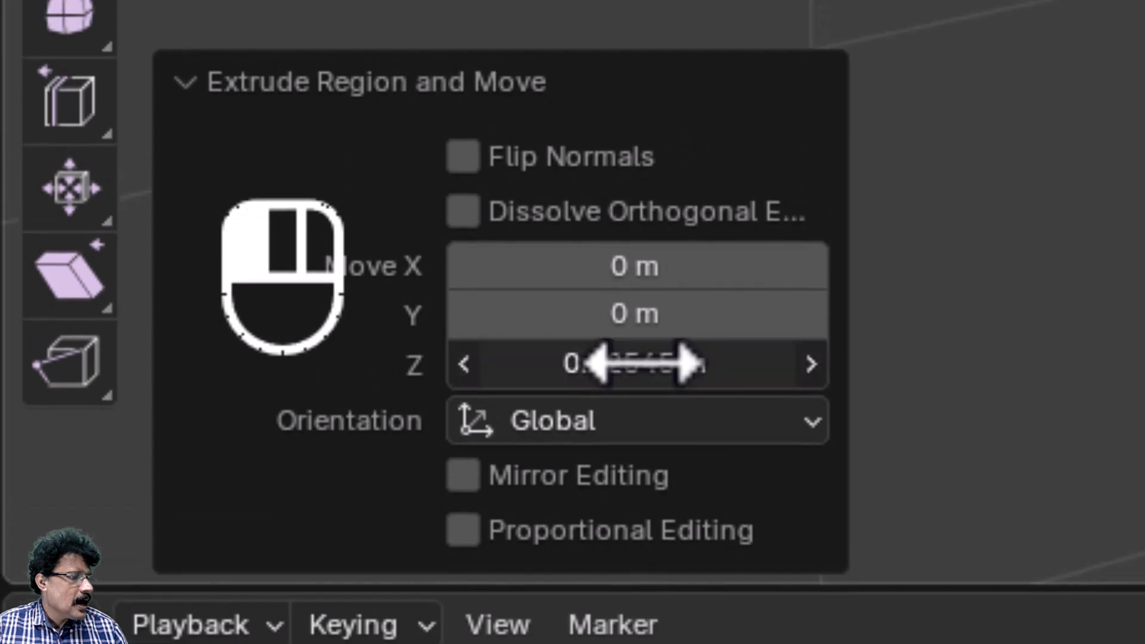
left_click(639, 62)
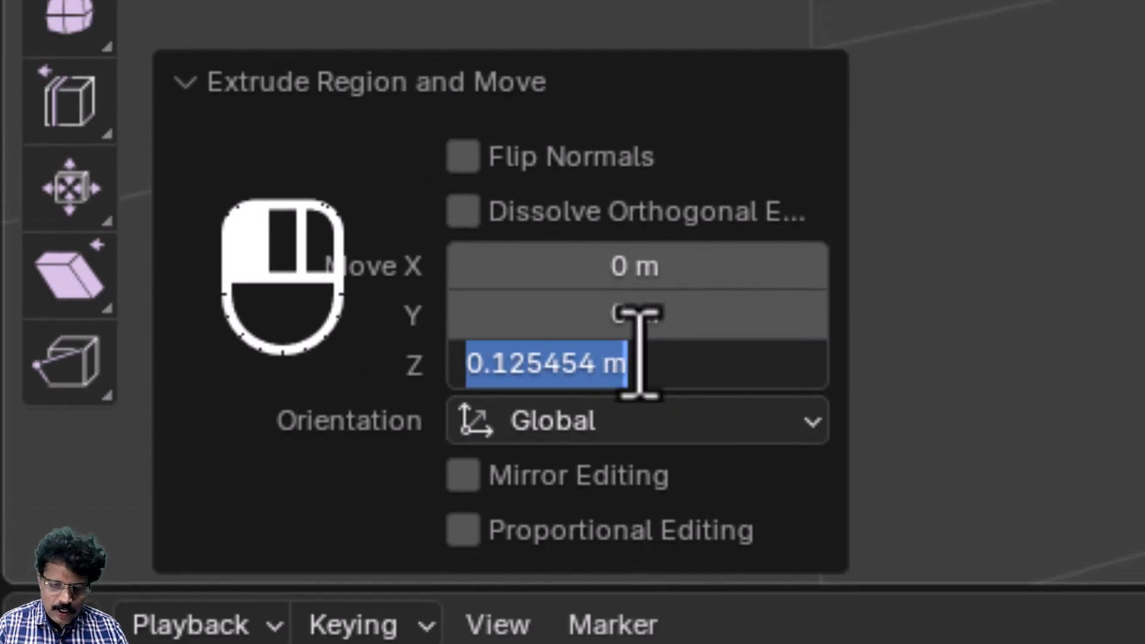
key("BackSpace")
type(".3")
key("Return")
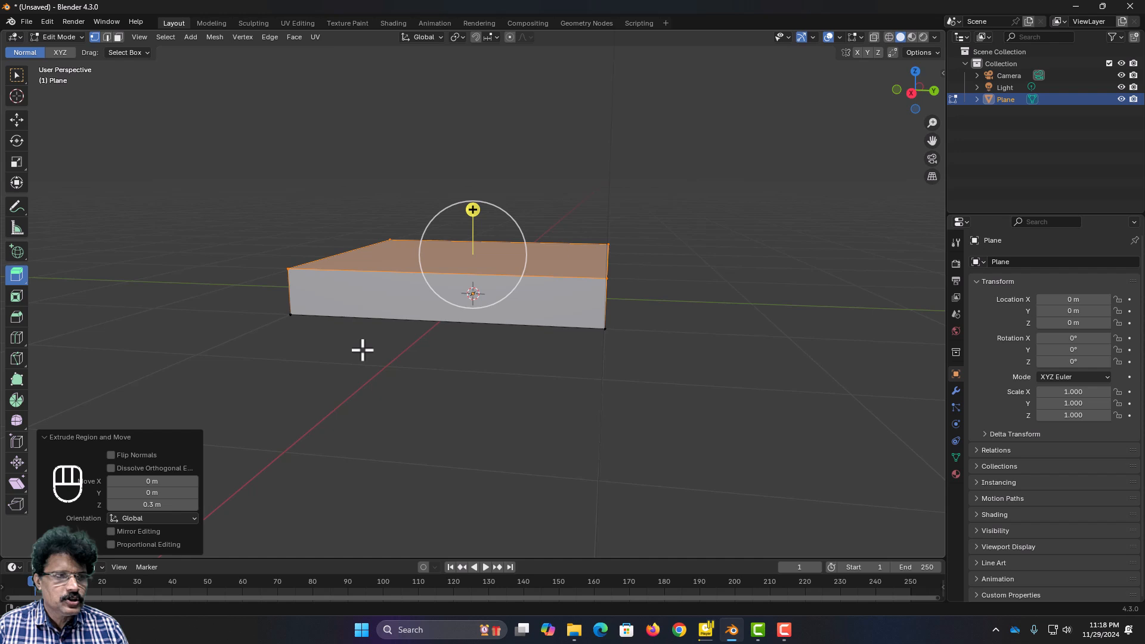
In face selection mode, extrude the slab's positive X side face inward about 0.26 m with Extrude Region
middle_click_drag(363, 350, 456, 351)
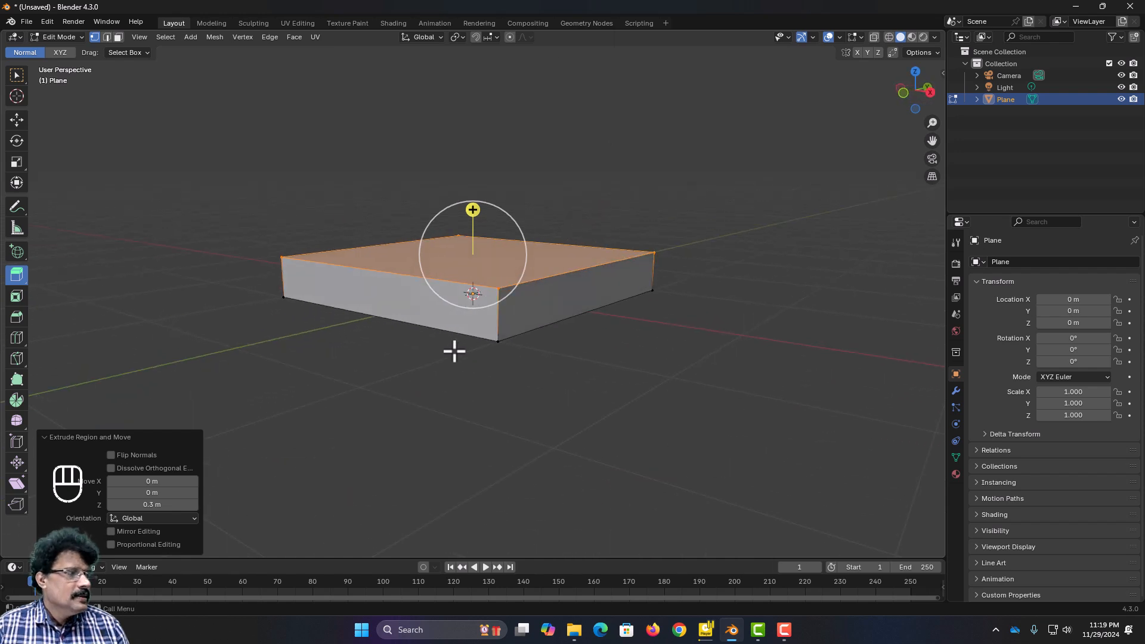
scroll(454, 346, "down", 2)
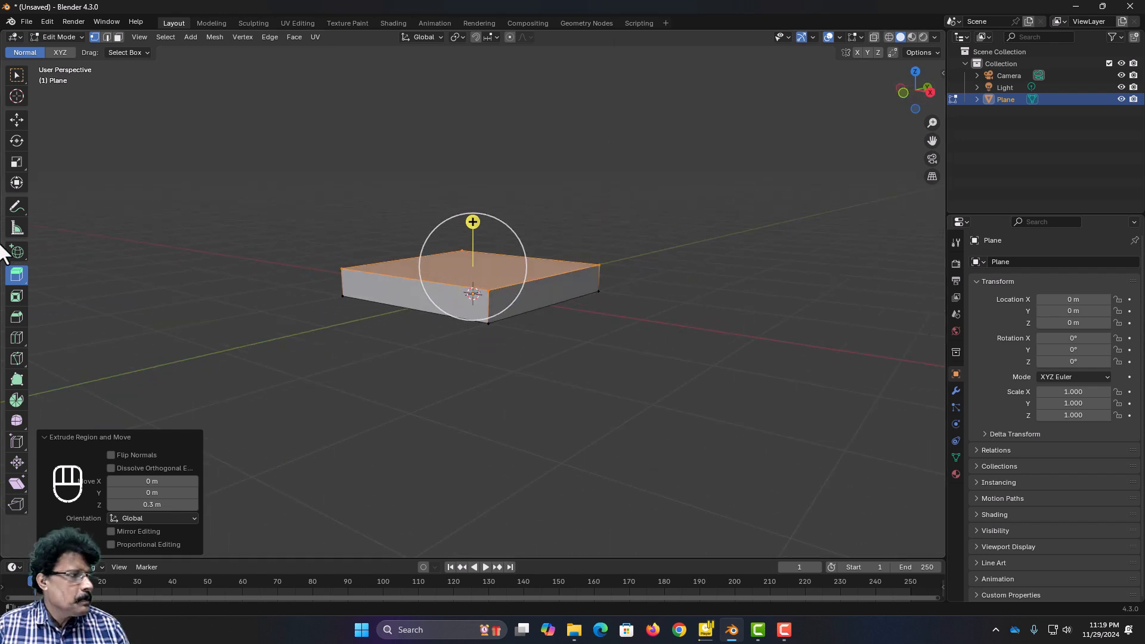
left_click(11, 276)
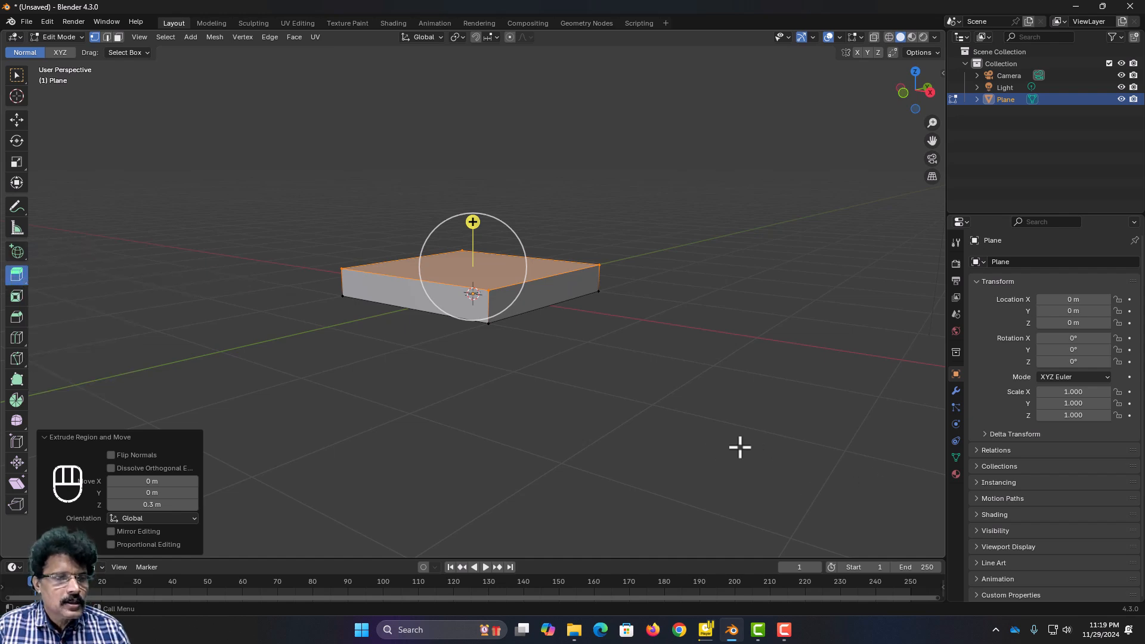
middle_click_drag(739, 447, 633, 453)
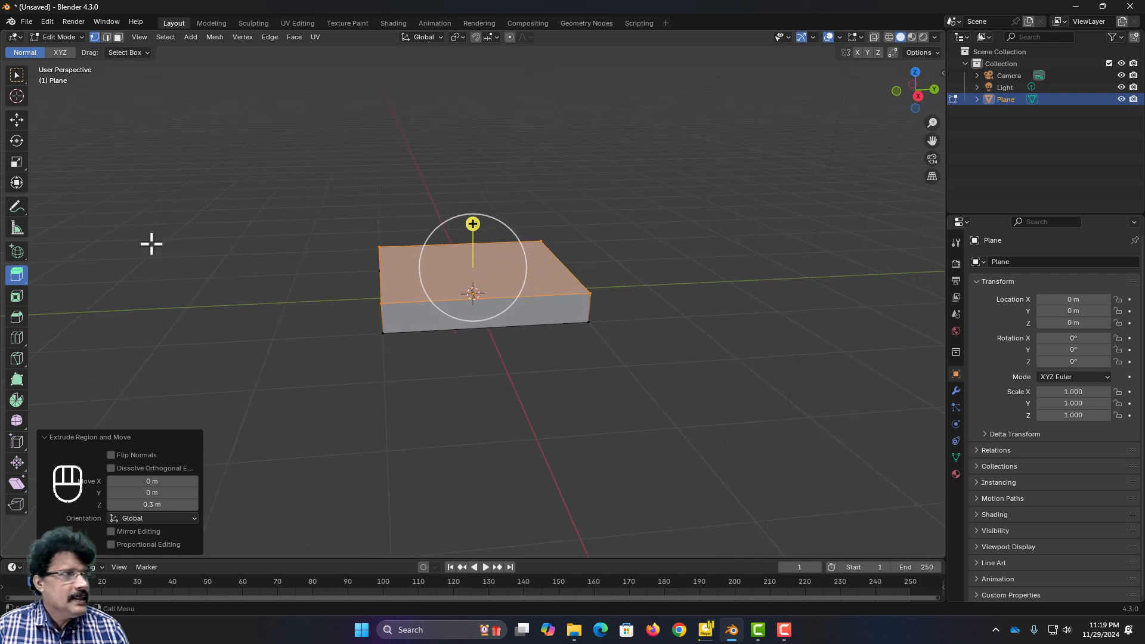
left_click(118, 37)
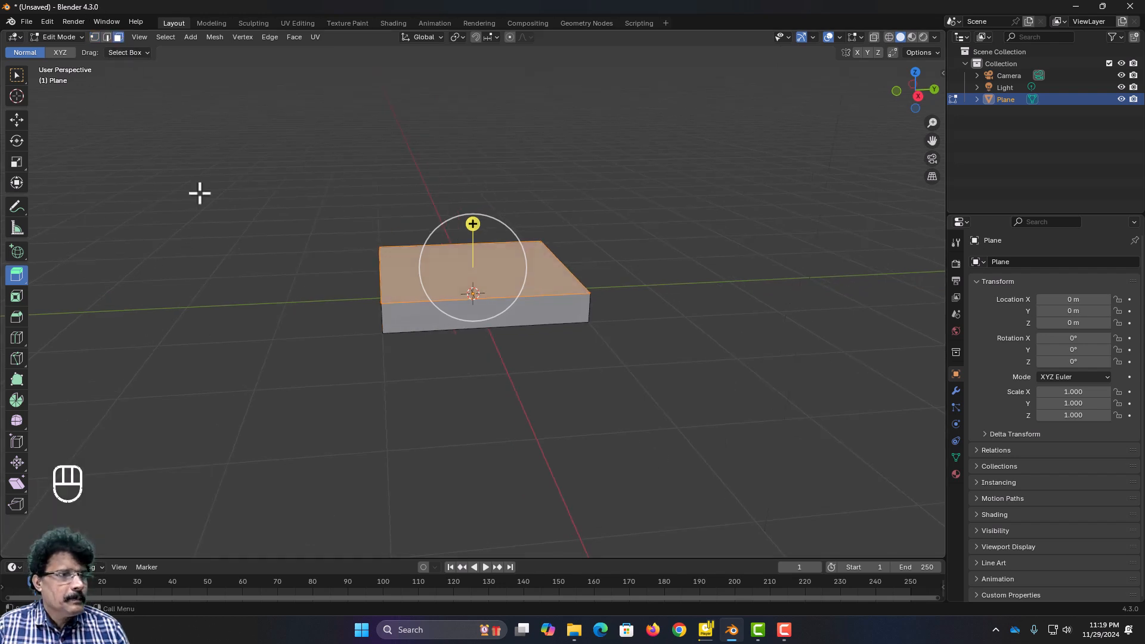
left_click(554, 321)
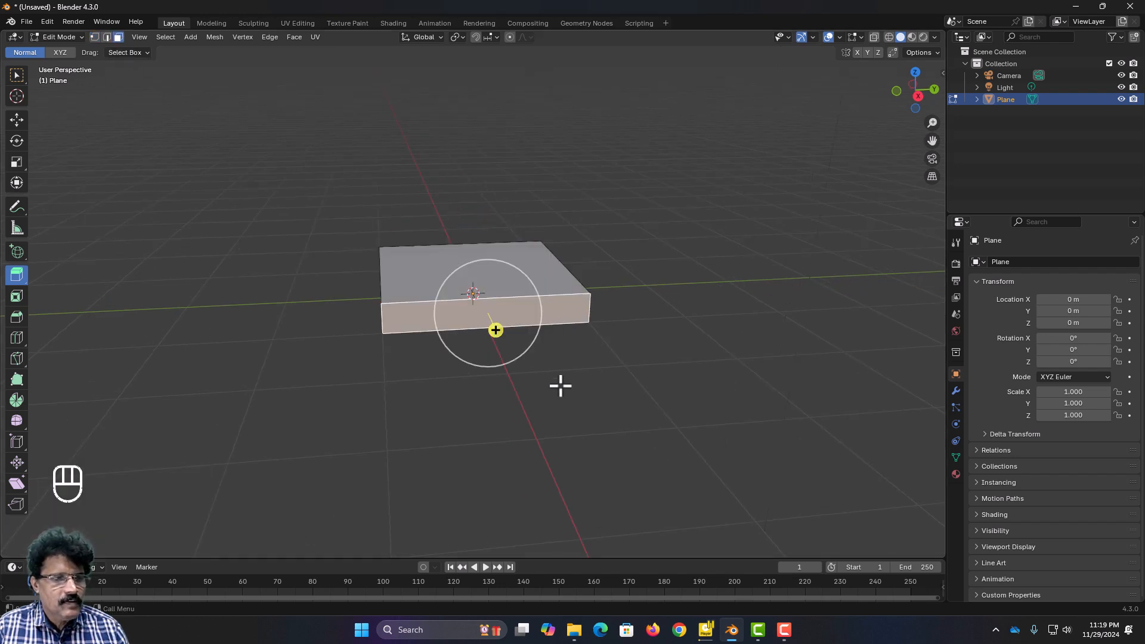
middle_click_drag(561, 386, 634, 360)
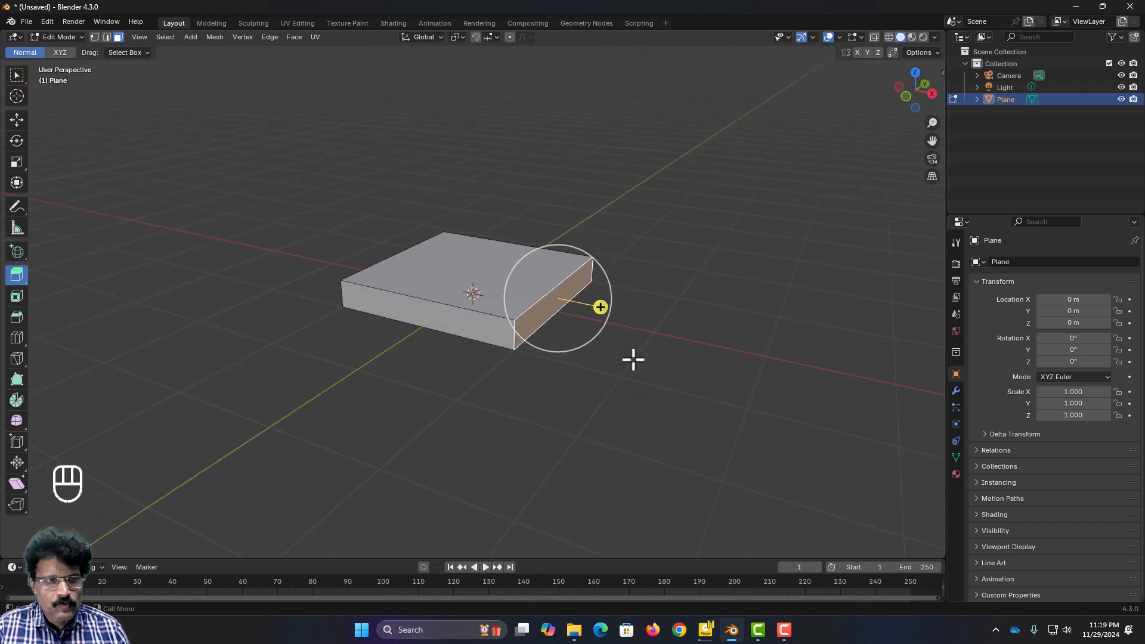
left_click_drag(599, 307, 572, 310)
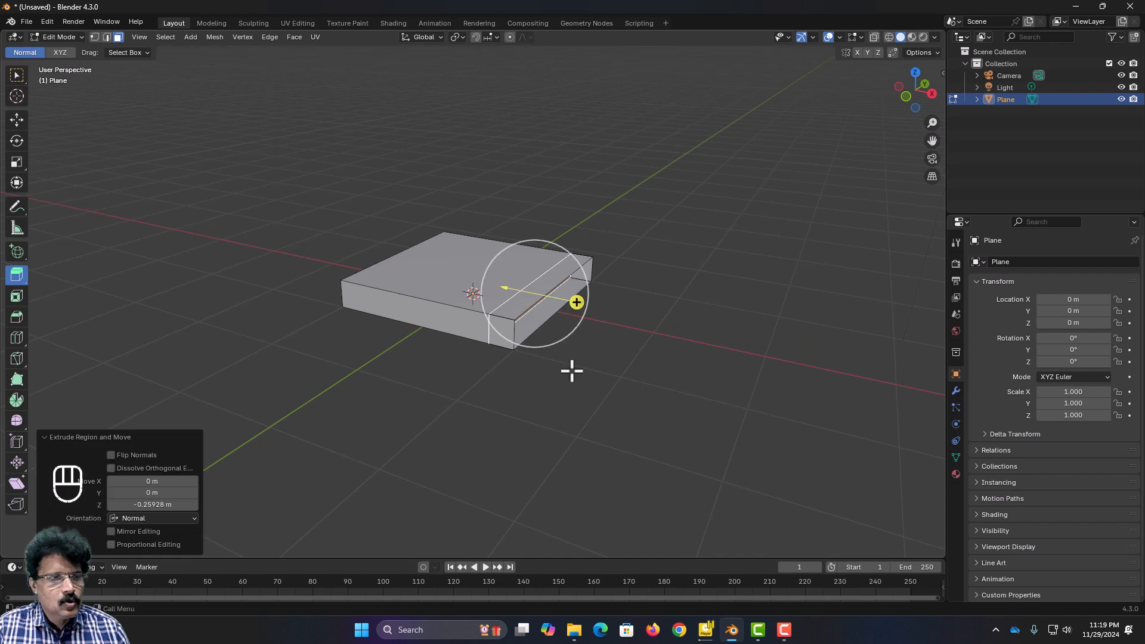
Extrude the slab's negative Y side face outward about 0.22 m with Extrude Manifold
middle_click_drag(570, 371, 554, 351)
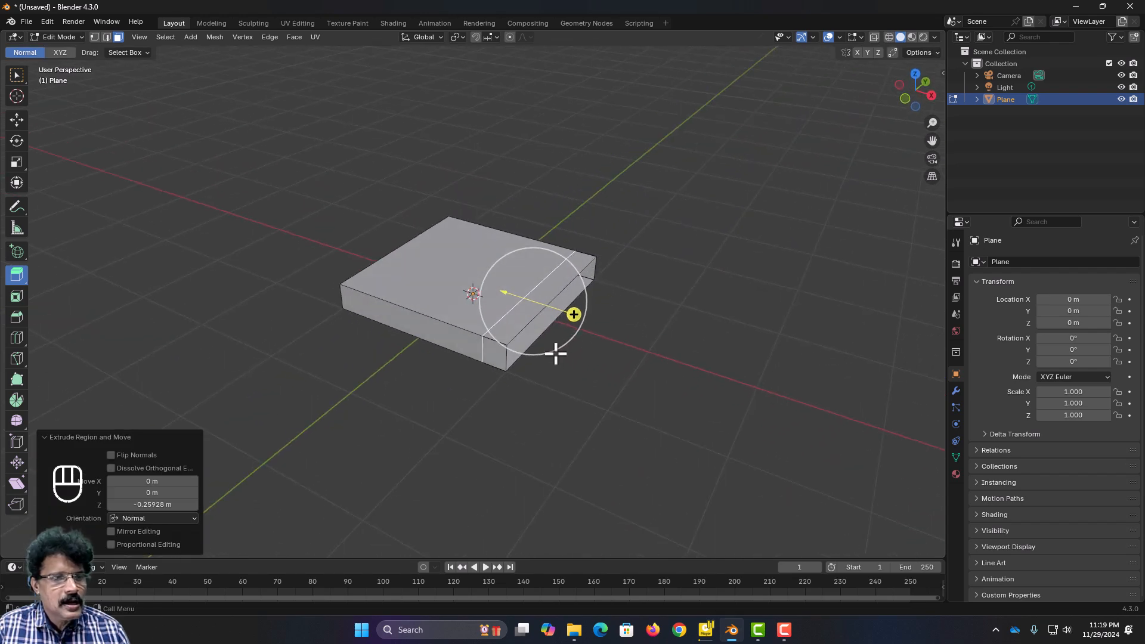
left_click(427, 327)
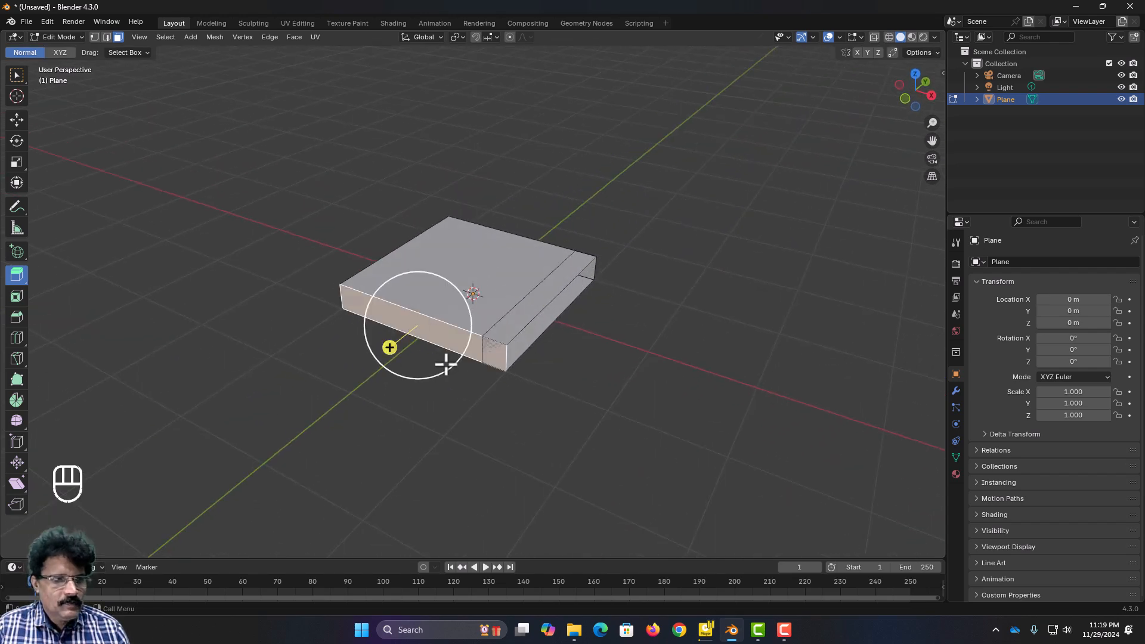
left_click_drag(19, 274, 81, 303)
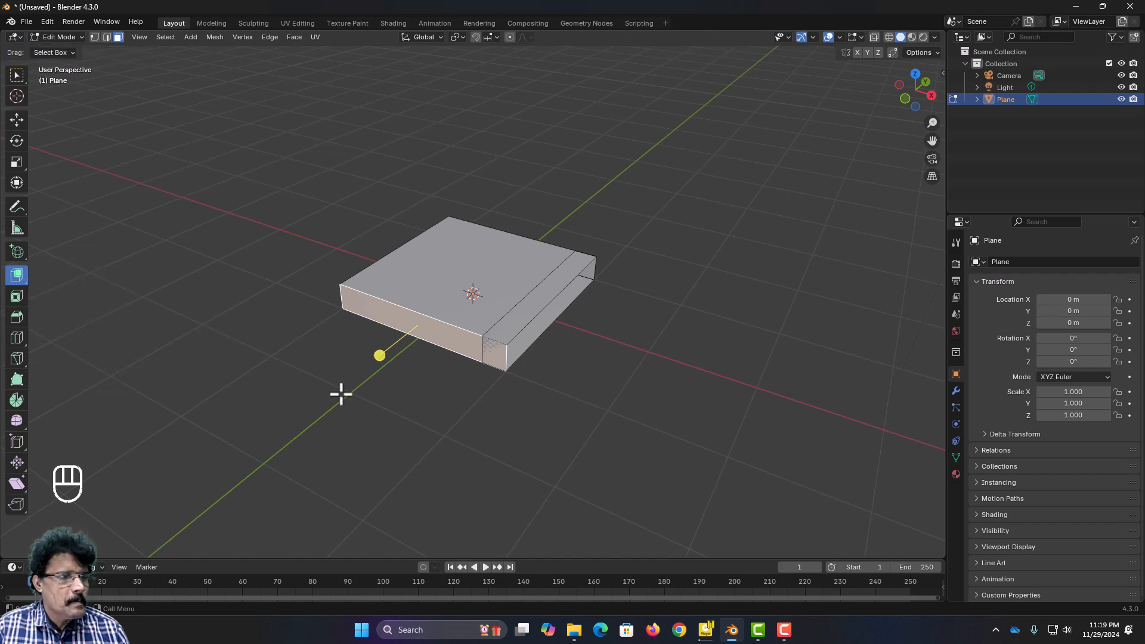
left_click_drag(381, 359, 344, 335)
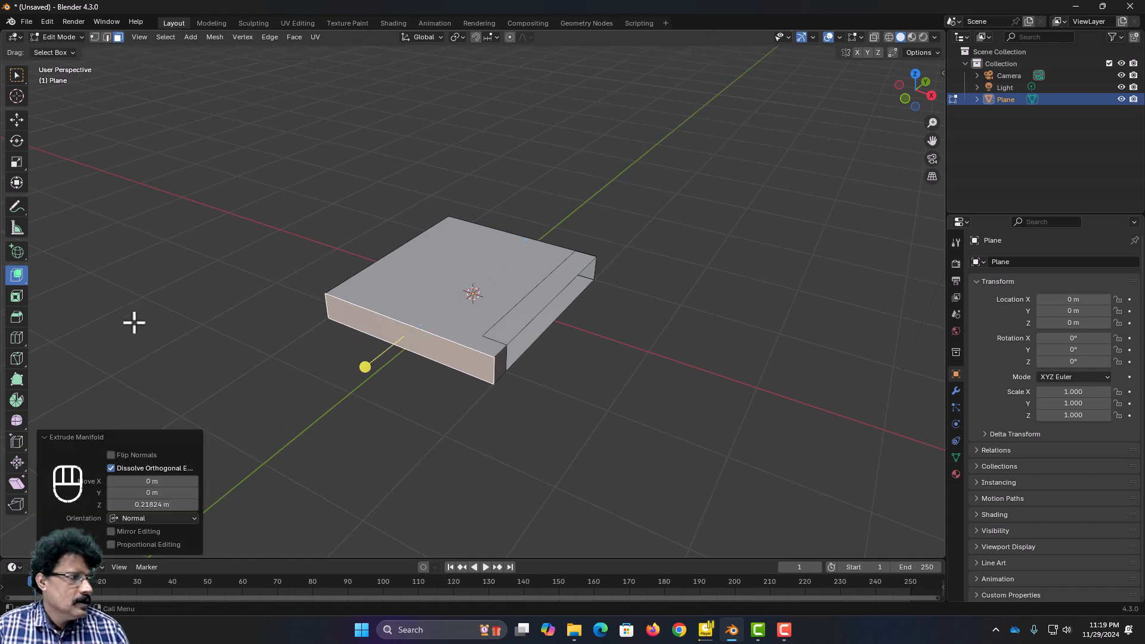
Select the slab's negative X and positive Y side faces together
left_click(14, 275)
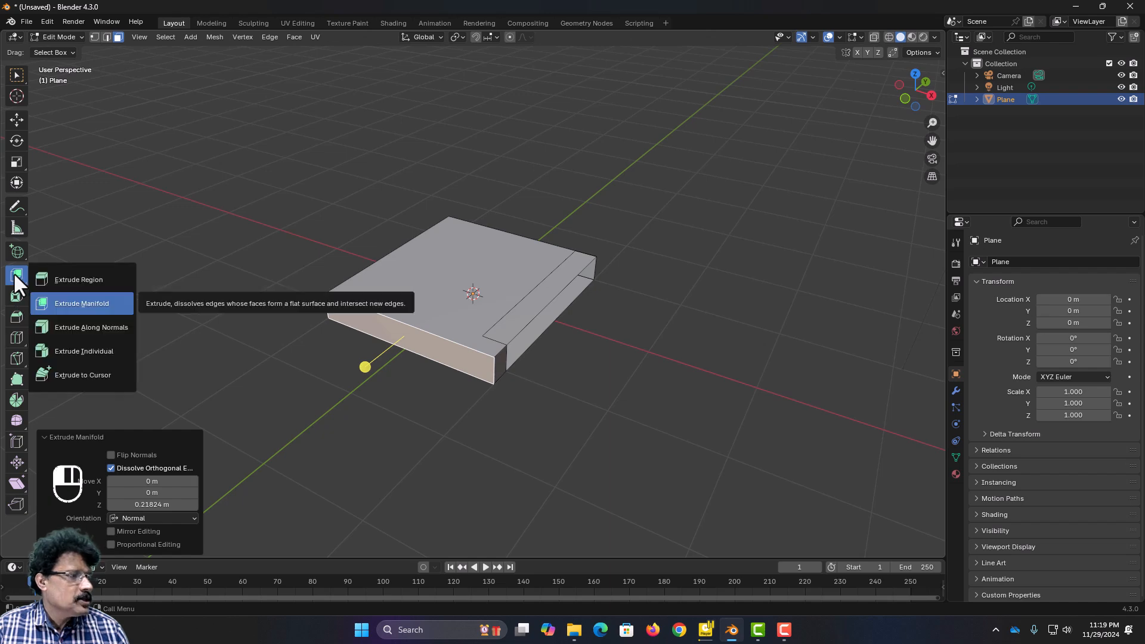
middle_click_drag(370, 388, 607, 377)
left_click(502, 320)
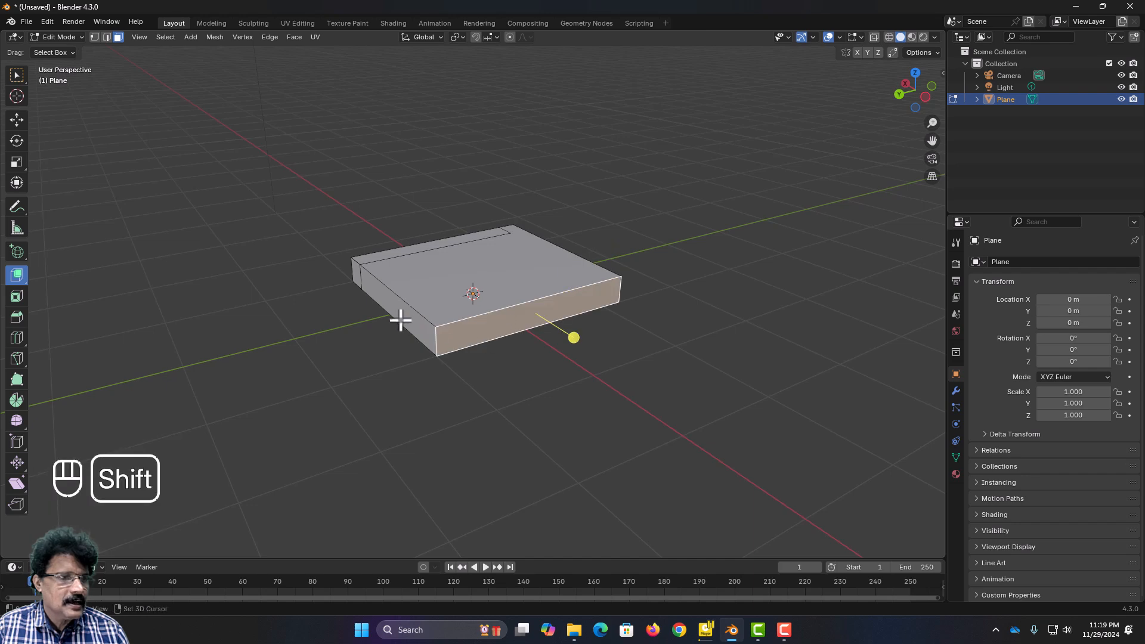
left_click(401, 328, "shift")
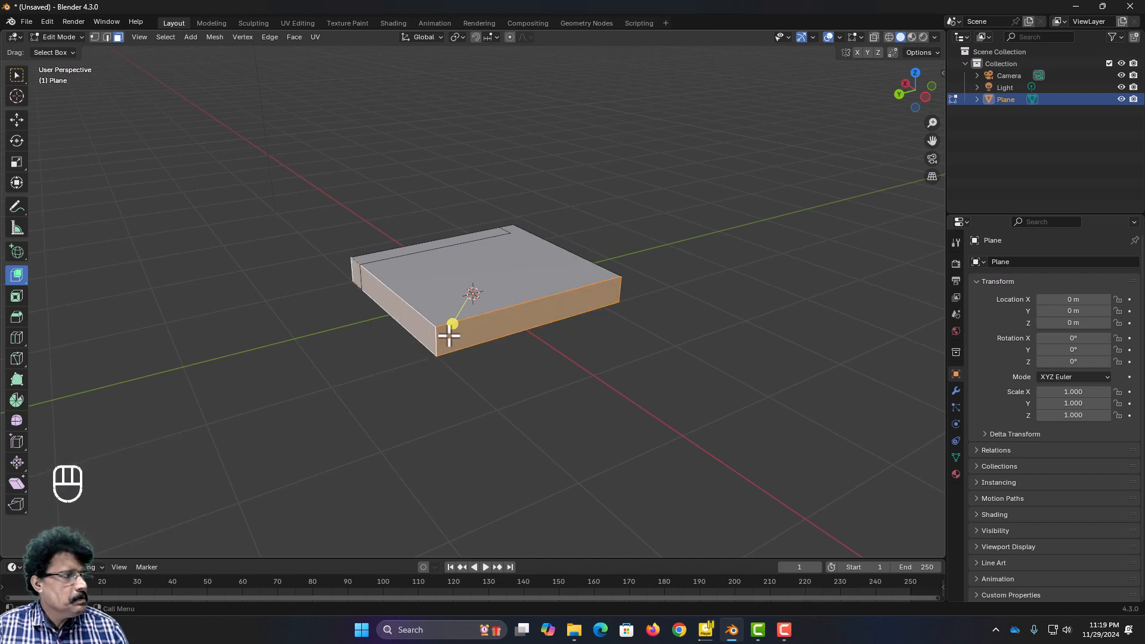
Try extruding the two selected faces along their shared normal, and about 1.17 m with Extrude Along Normals, reverting each attempt
key("e")
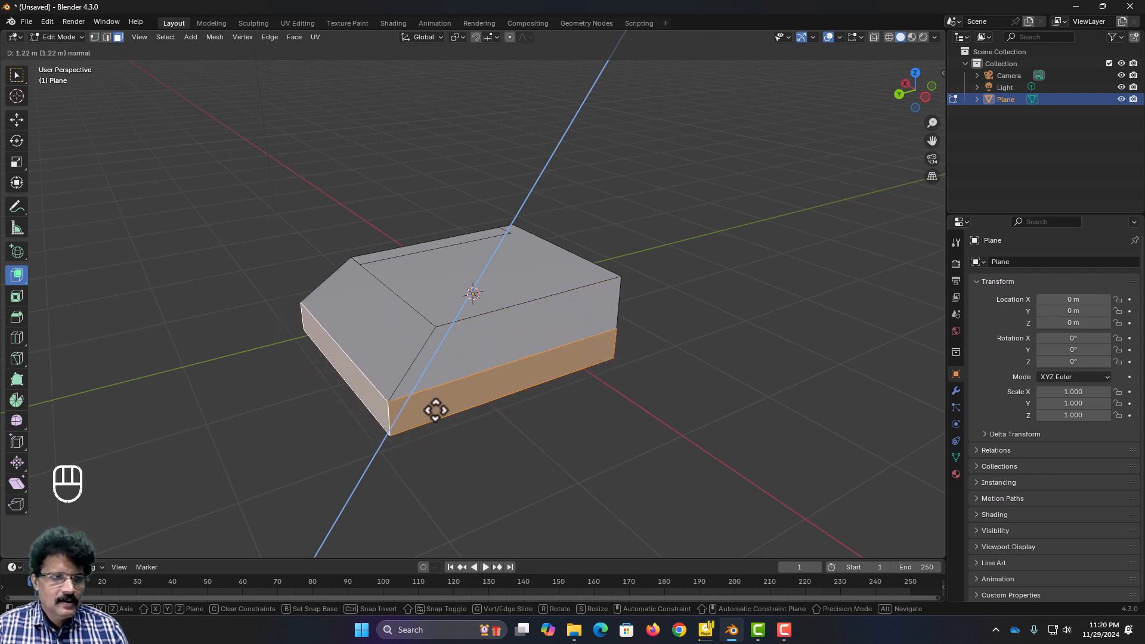
right_click(436, 407)
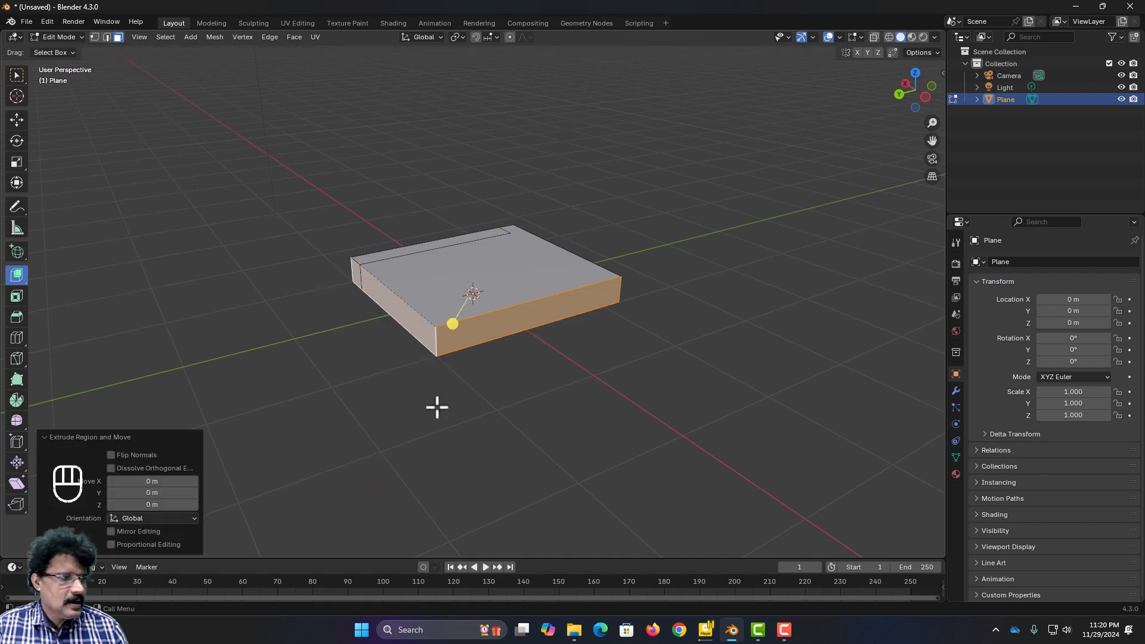
left_click_drag(12, 276, 71, 326)
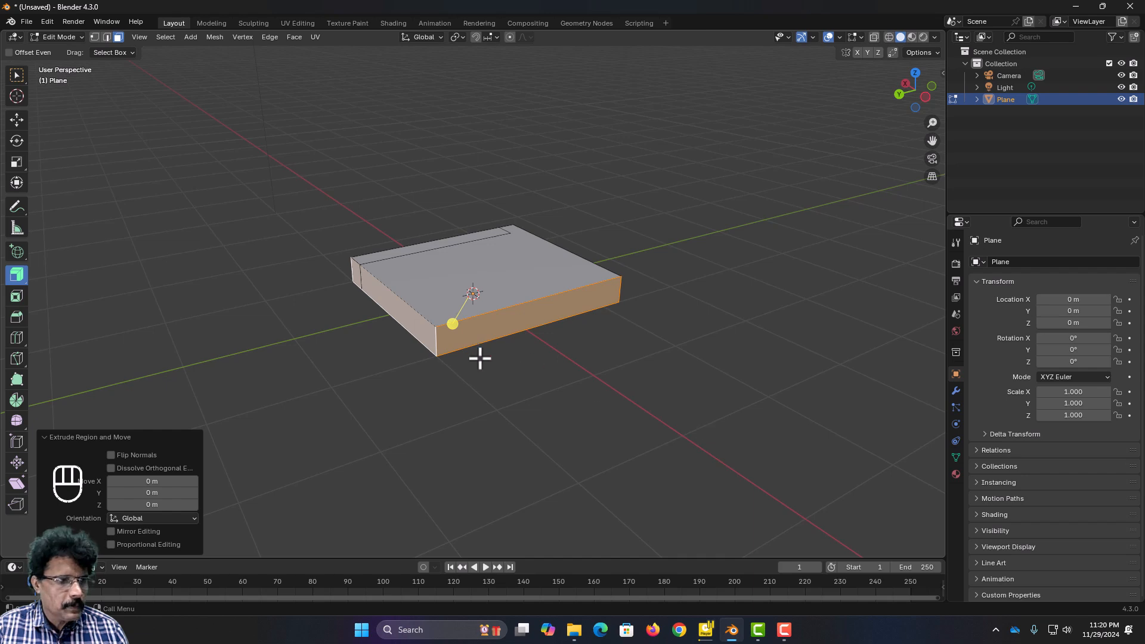
left_click_drag(450, 330, 473, 276)
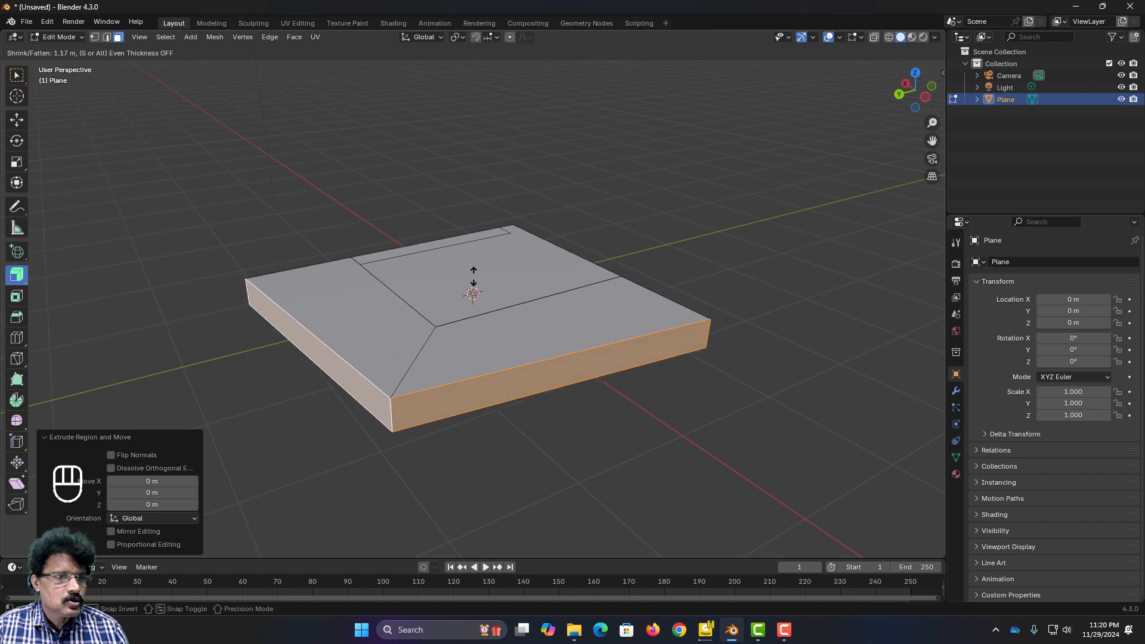
key("ctrl+z")
Try extruding the two side faces about 0.91 m with Extrude Manifold, inspect the shape, and undo the extrusion
key("e")
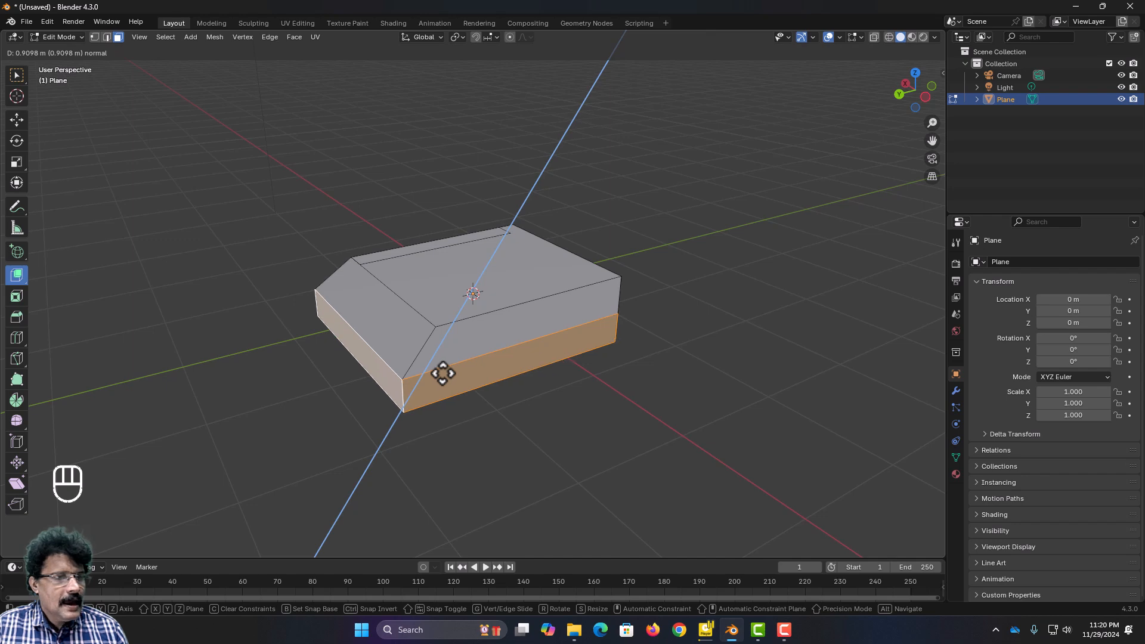
left_click(442, 373)
middle_click_drag(601, 326, 624, 320)
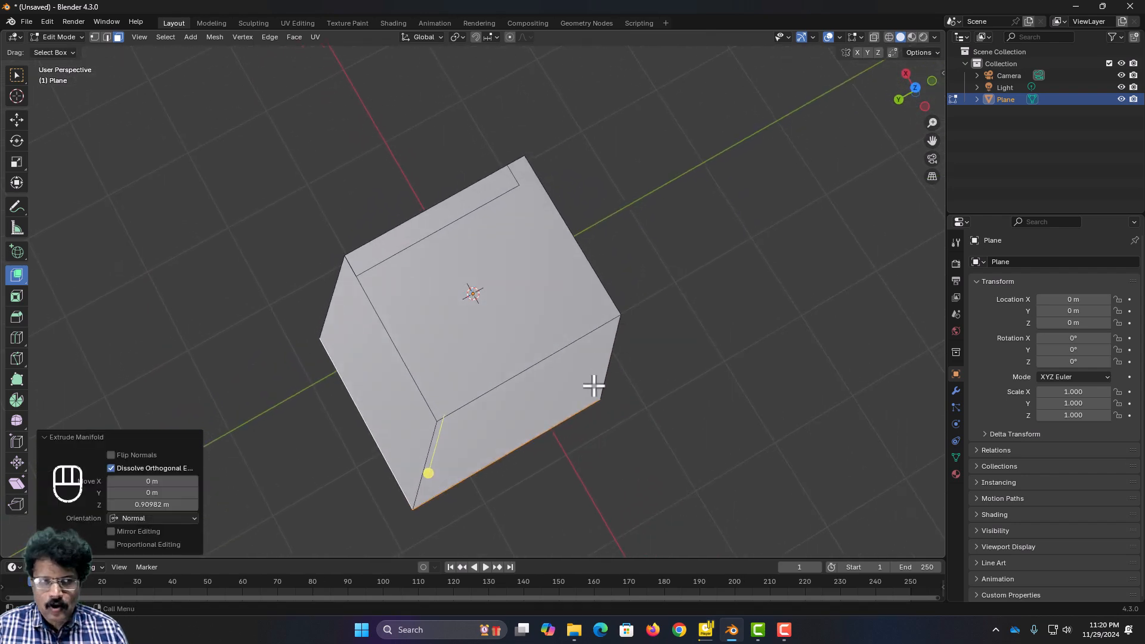
key("ctrl+z")
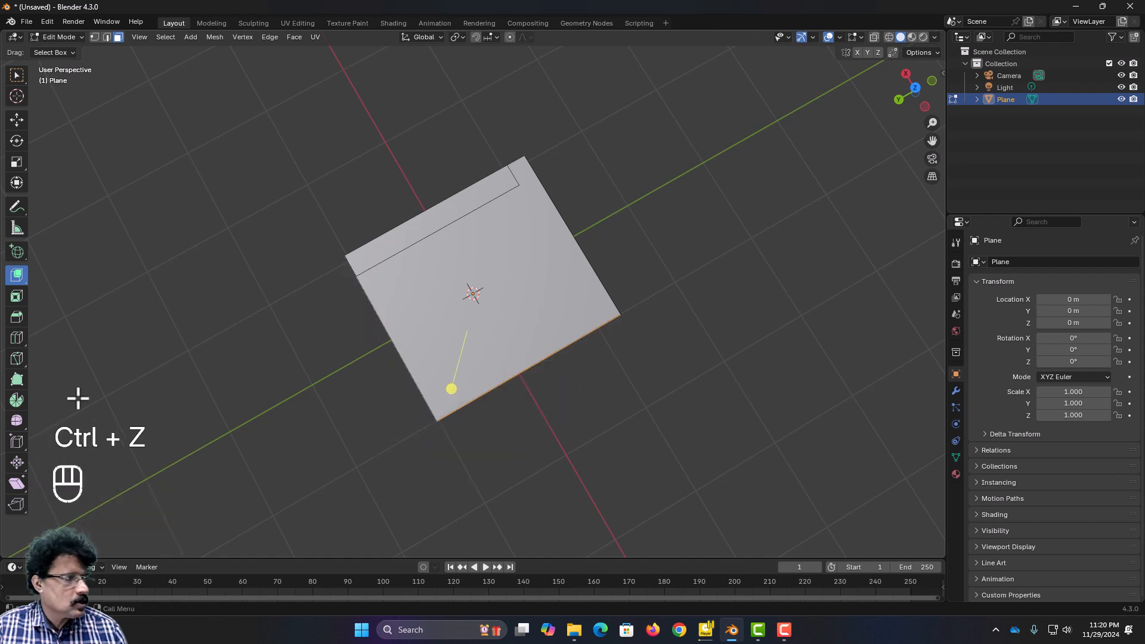
Extrude the two side faces about 0.92 m with Extrude Along Normals, and another 1.08 m or so with Extrude Individual
left_click_drag(16, 272, 73, 325)
left_click_drag(446, 391, 474, 352)
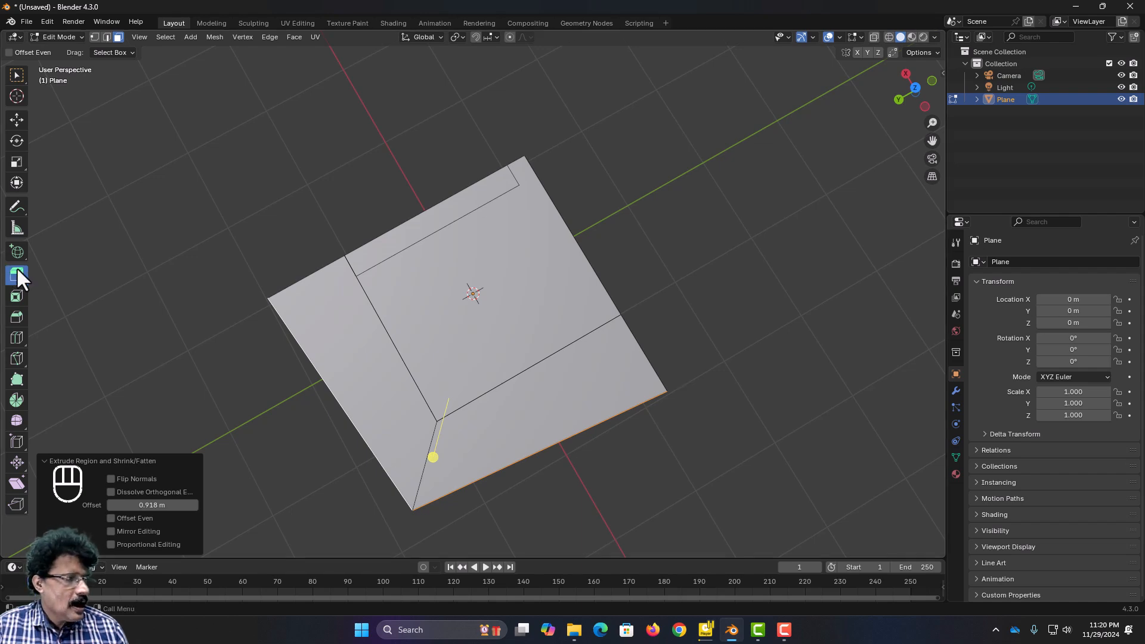
left_click_drag(17, 275, 64, 349)
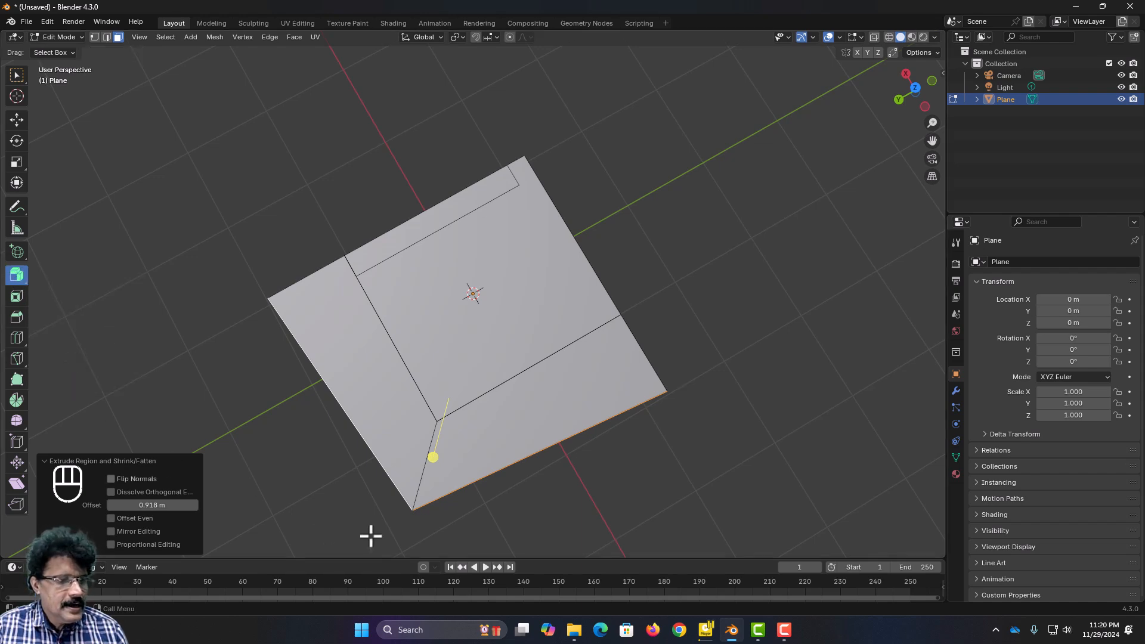
middle_click_drag(371, 536, 465, 422)
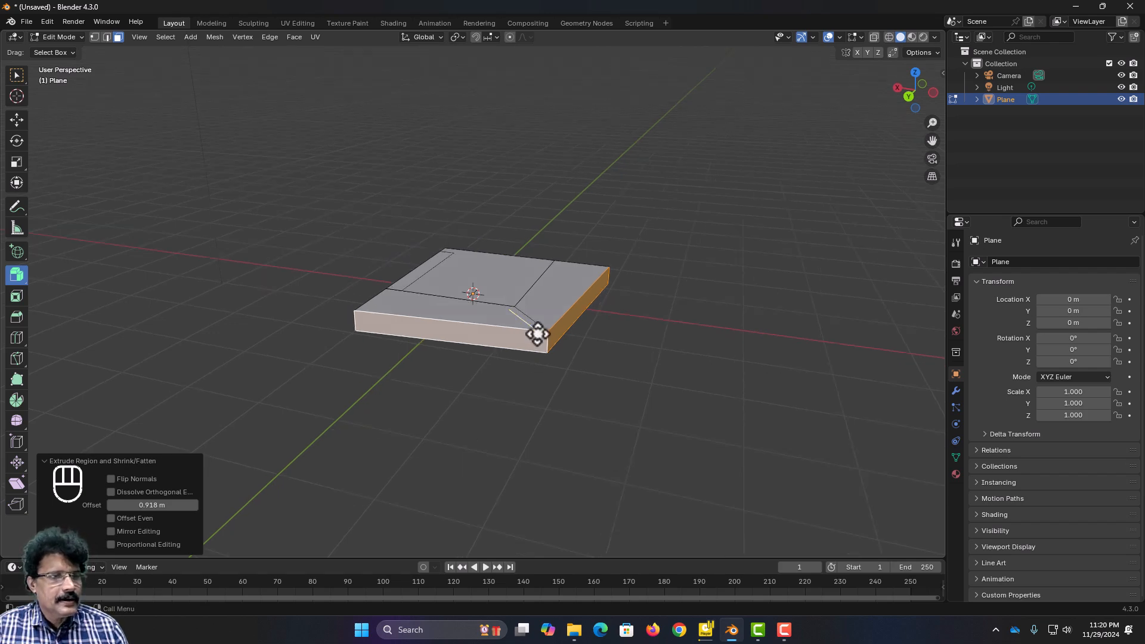
left_click_drag(538, 334, 404, 299)
middle_click_drag(578, 465, 468, 494)
Select the top face of the outer block on the positive Y side and activate Extrude to Cursor
left_click(16, 274)
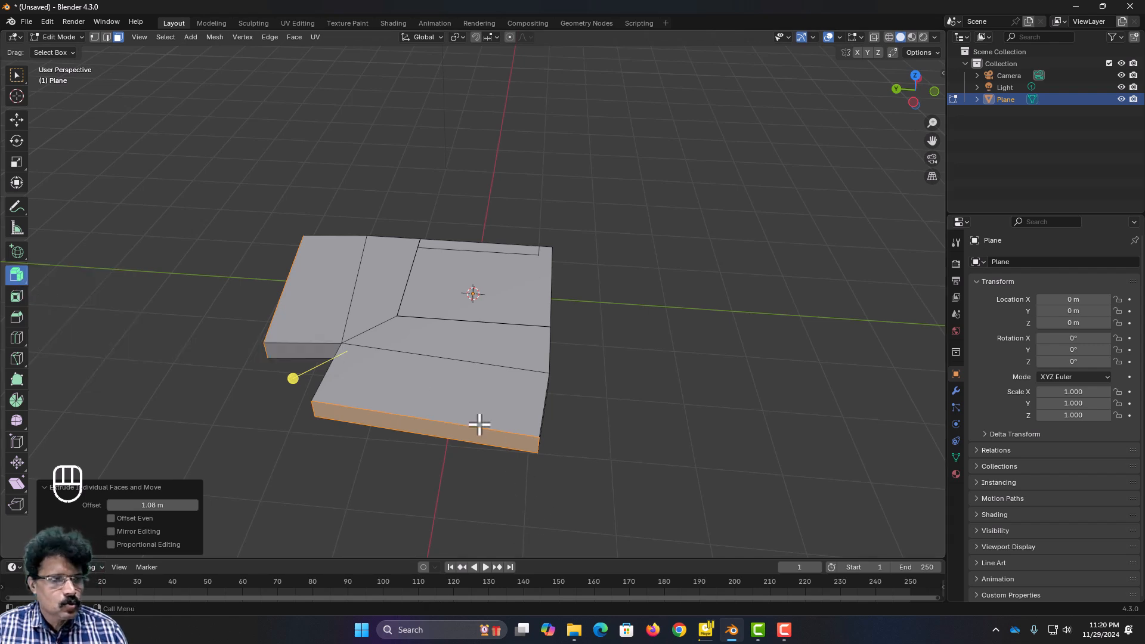
left_click(302, 323)
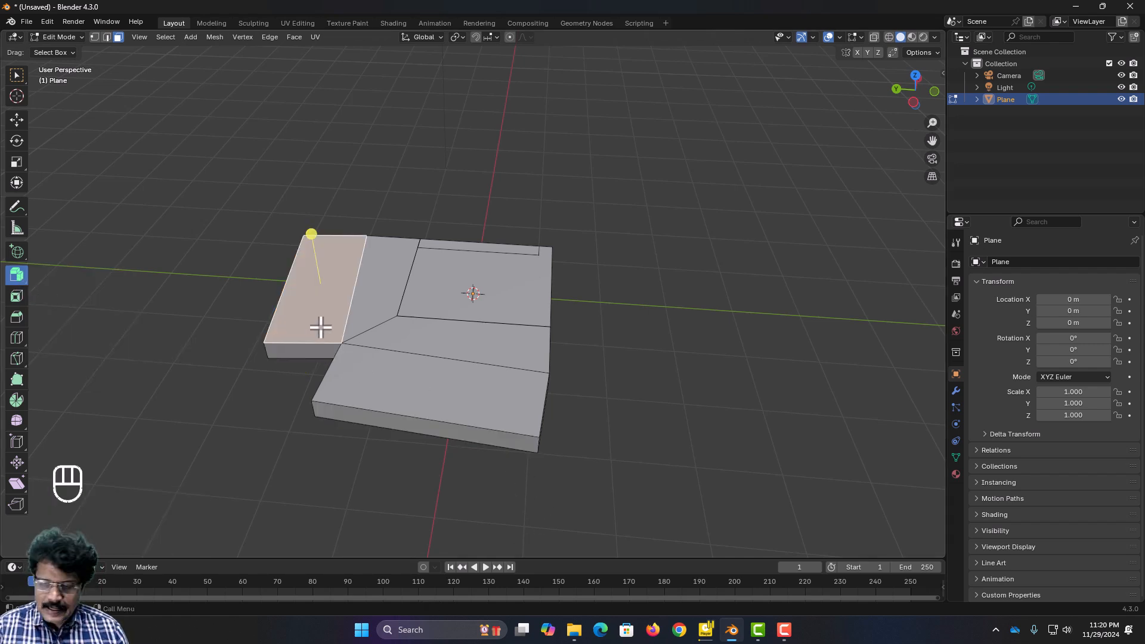
key("KP_1")
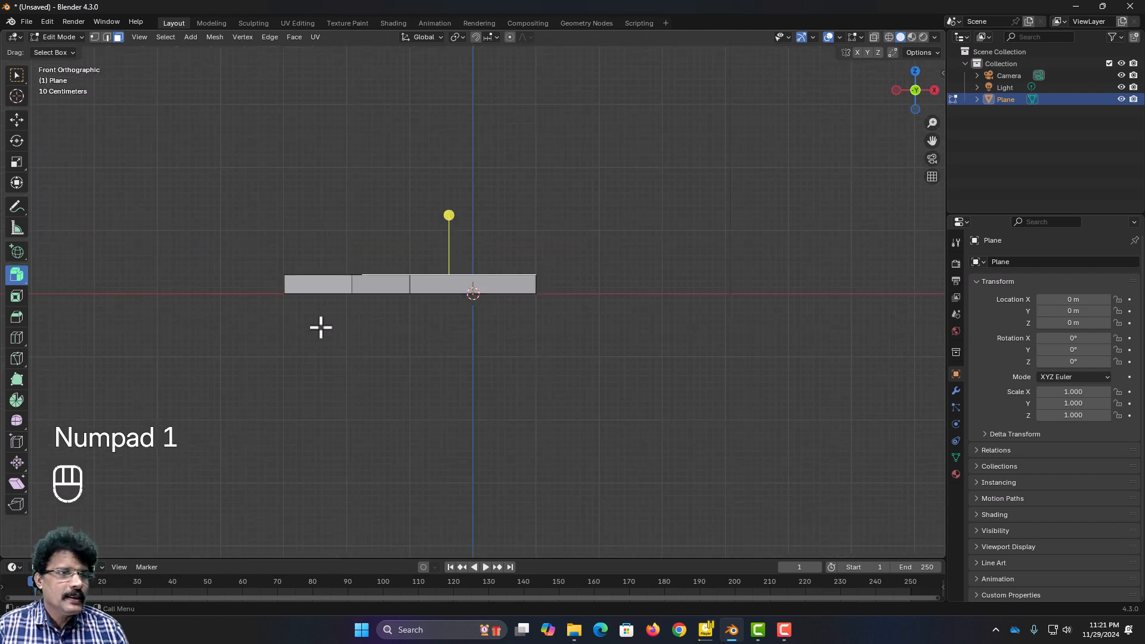
left_click(19, 276)
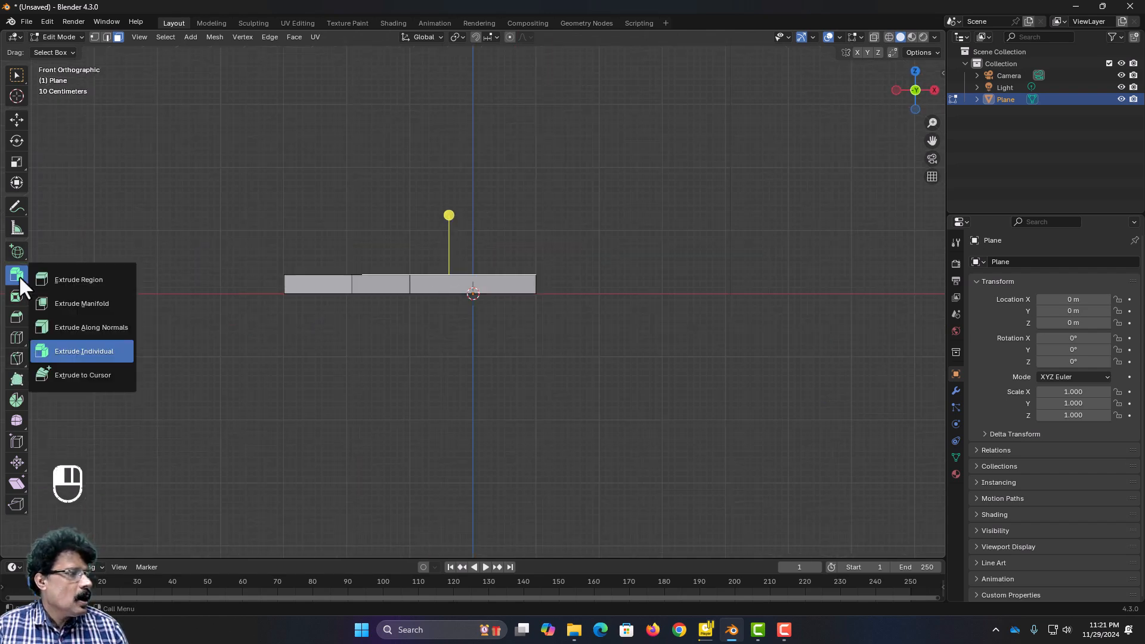
left_click(77, 377)
key("ctrl+z")
middle_click_drag(500, 244, 589, 316)
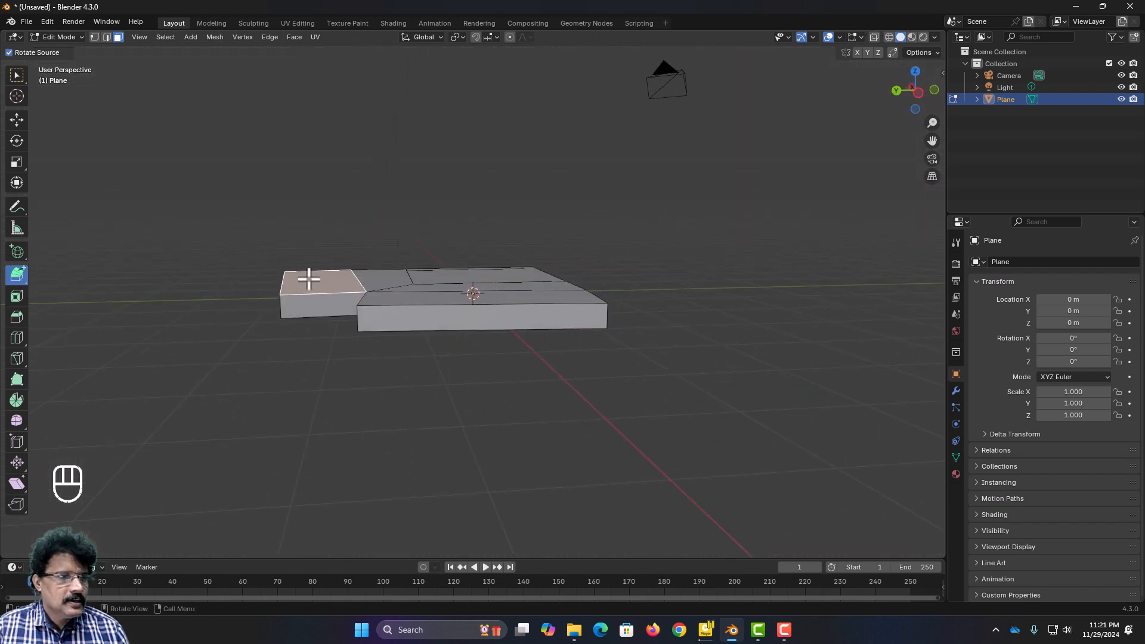
Extrude the selected face to successive cursor points, forming an arch that rises and curves over the slab, and return to Object Mode
left_click(314, 234)
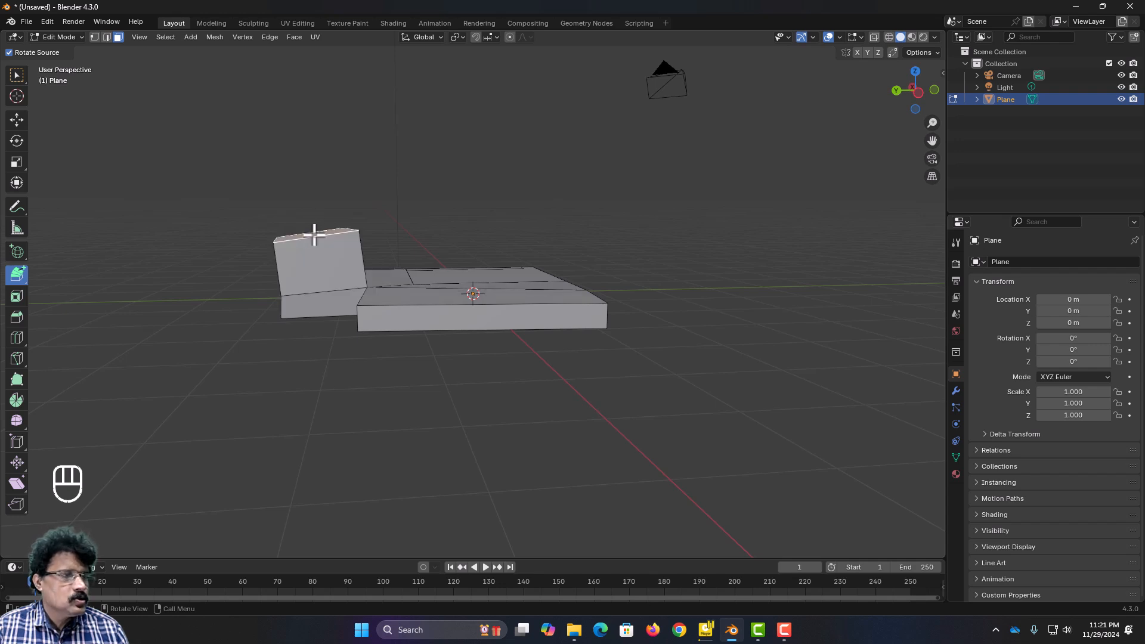
left_click(326, 183)
left_click(359, 169)
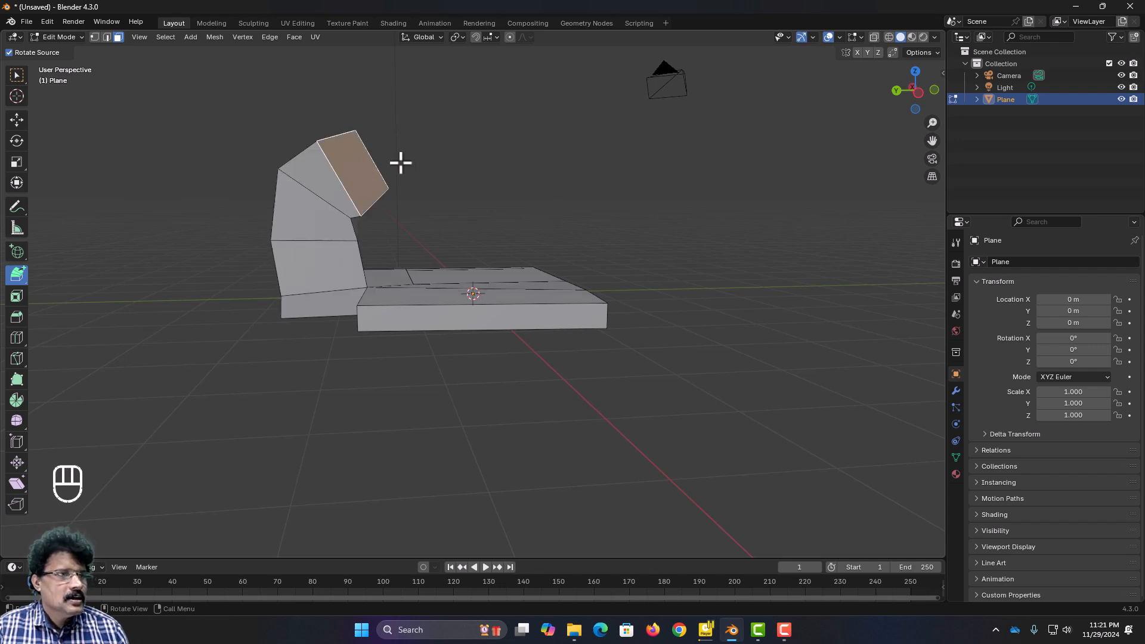
key("ctrl+z")
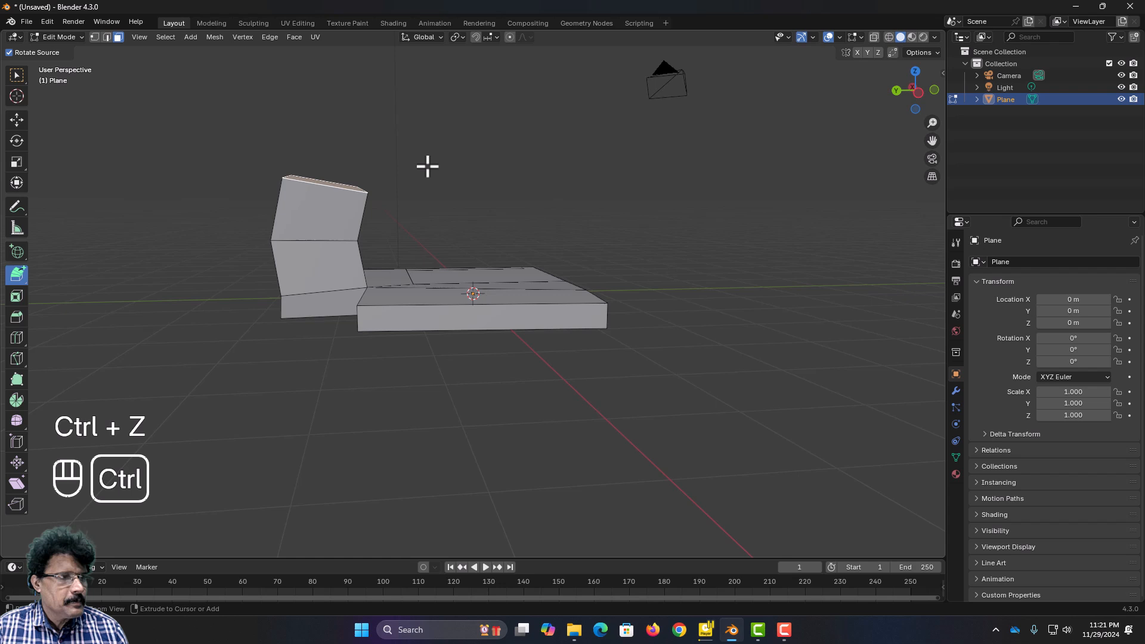
left_click(356, 151)
left_click(405, 131)
left_click(486, 143)
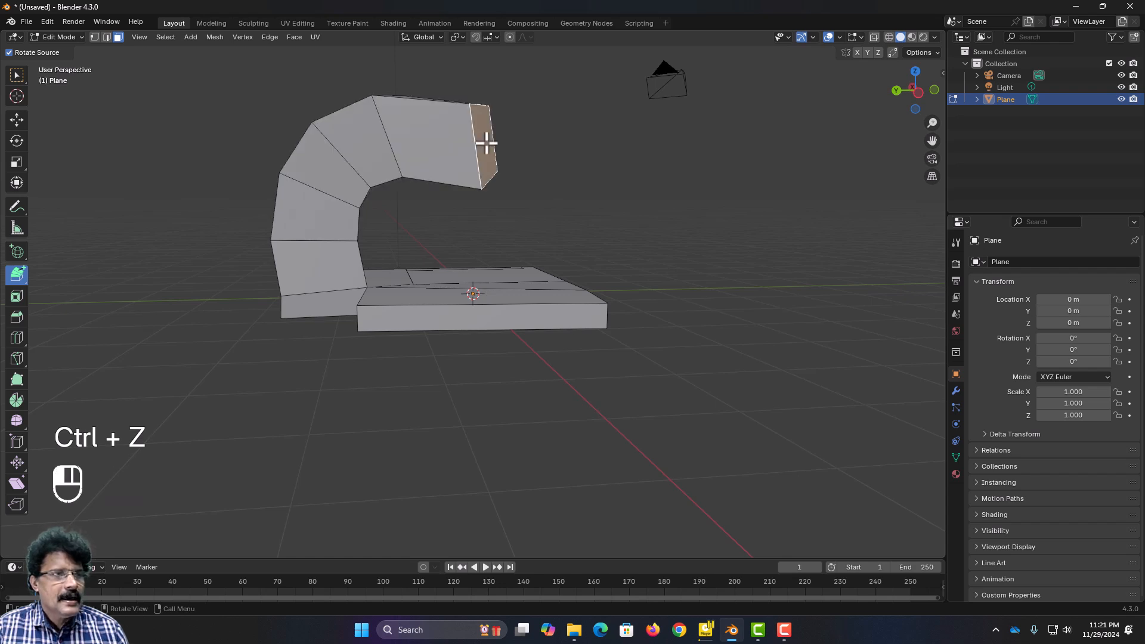
left_click(550, 161)
key("Tab")
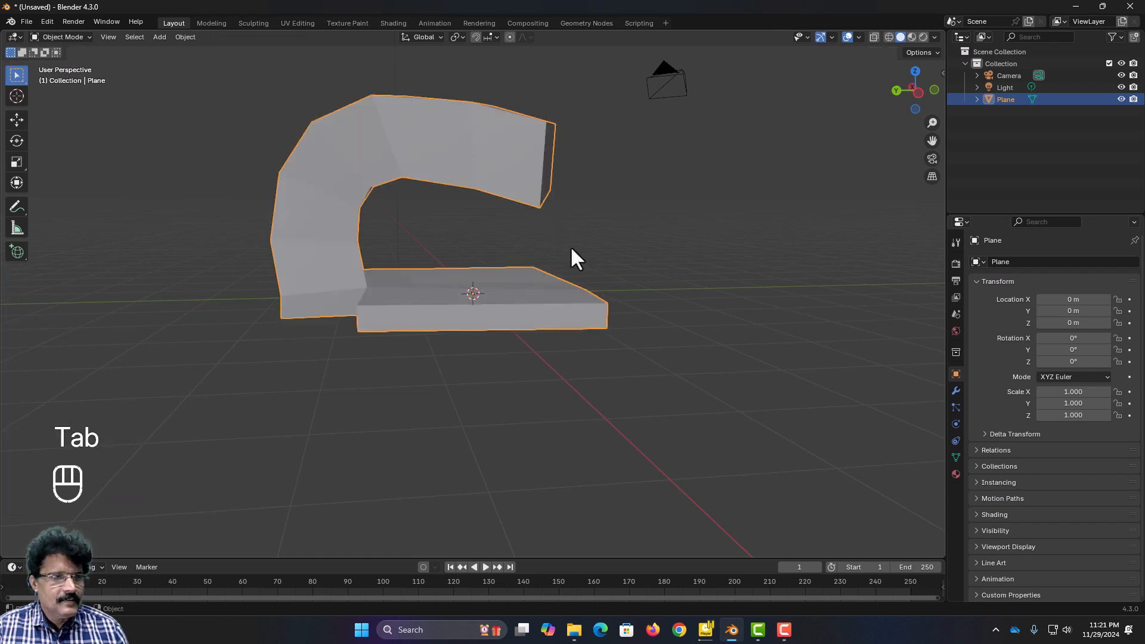
middle_click_drag(574, 325, 581, 371)
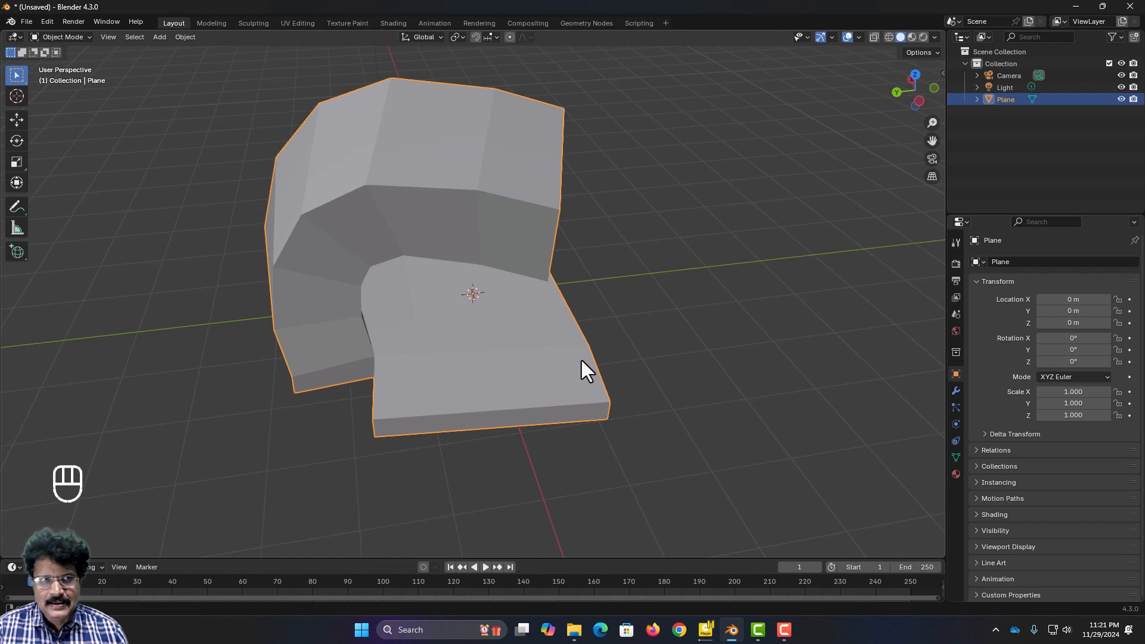